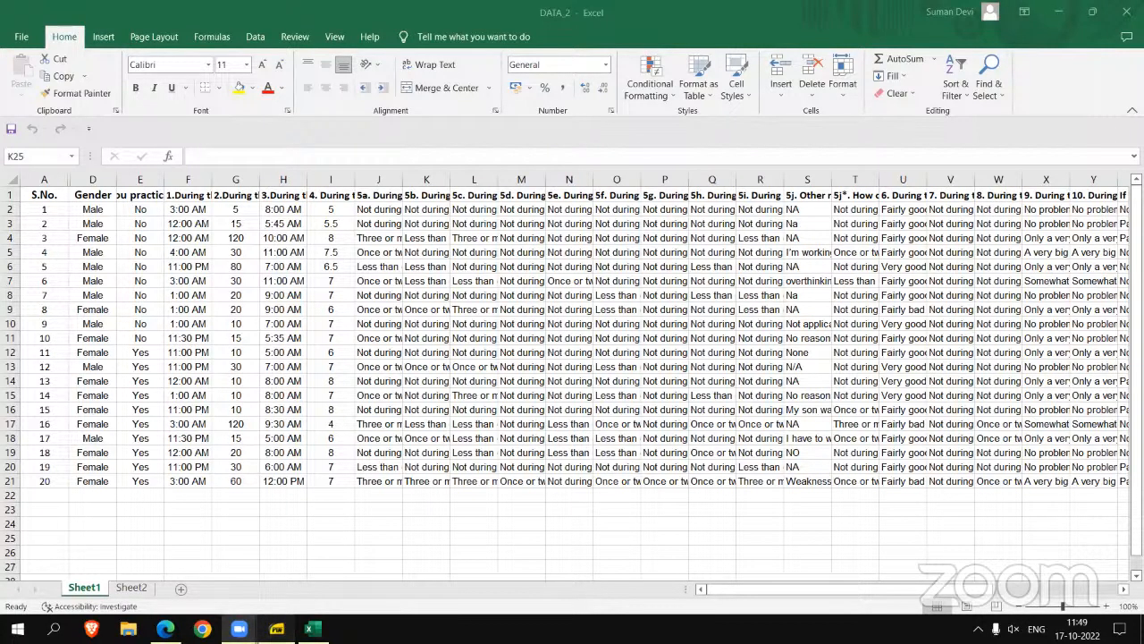
- Bring up the PSQI scoring instructions beside the survey data
left_click(278, 629)
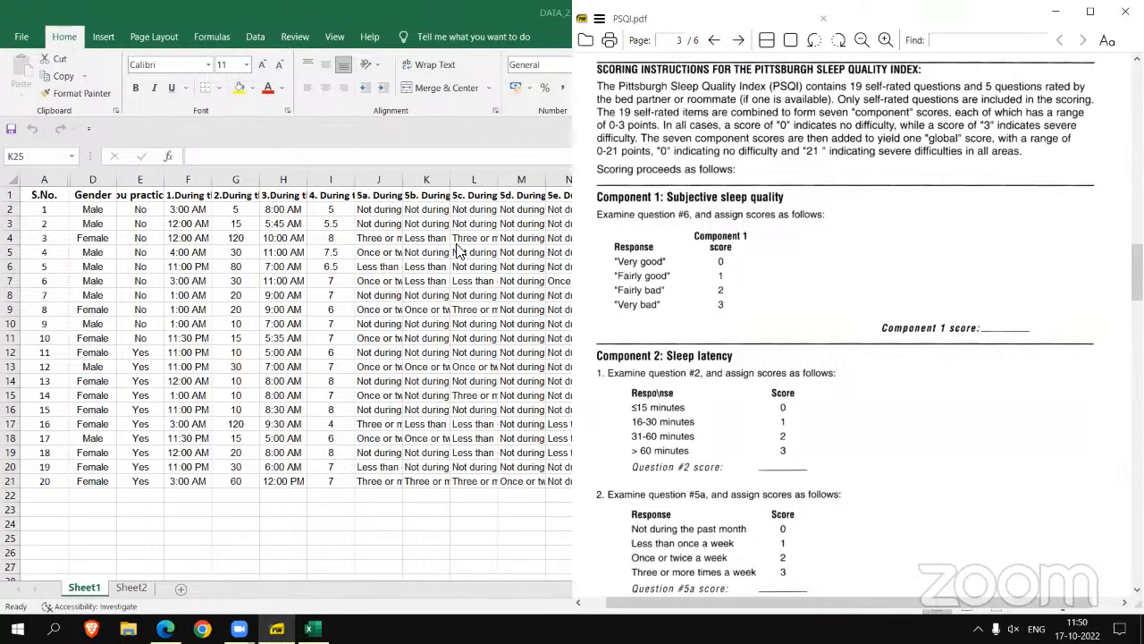
- Copy the question 6 sleep-quality responses into column A of a new Sheet3
key("alt+Tab")
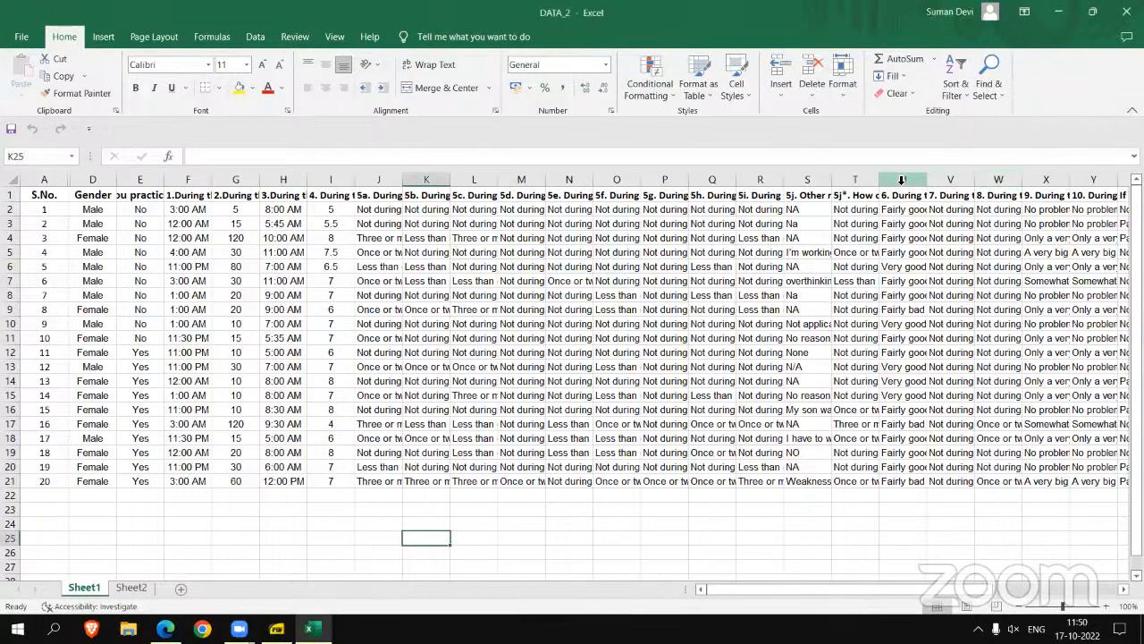
left_click(901, 179)
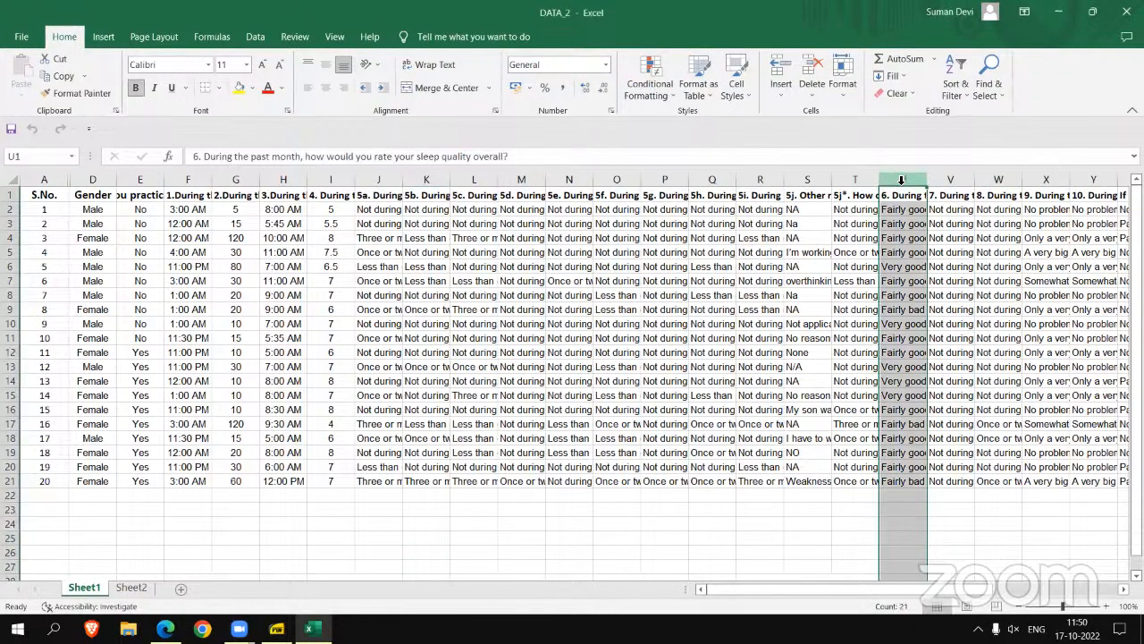
key("ctrl+c")
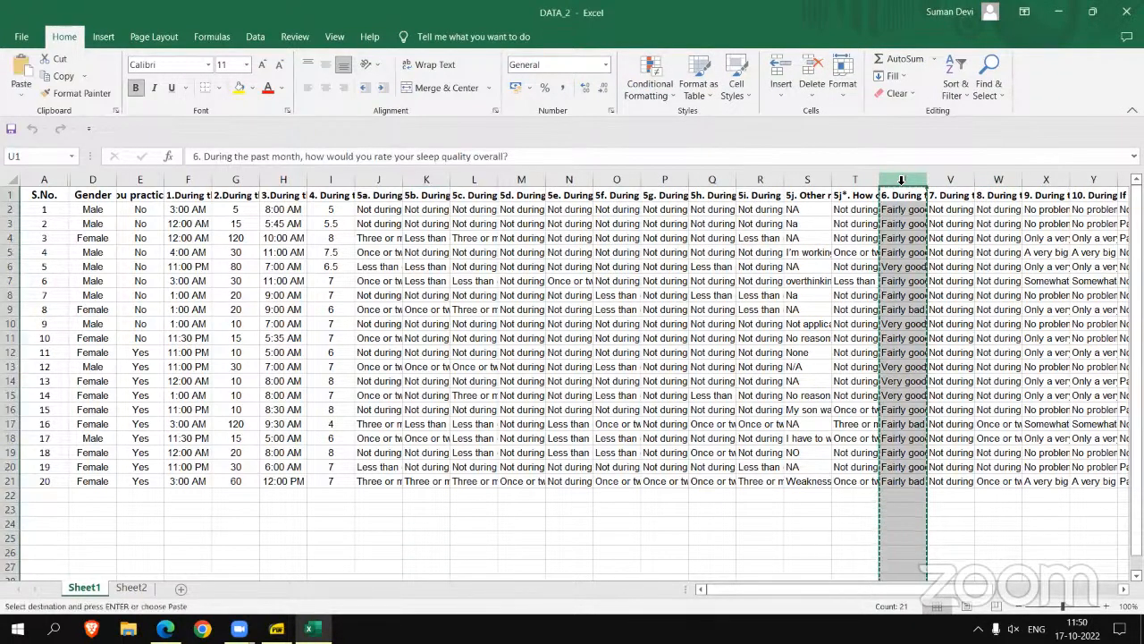
left_click(183, 589)
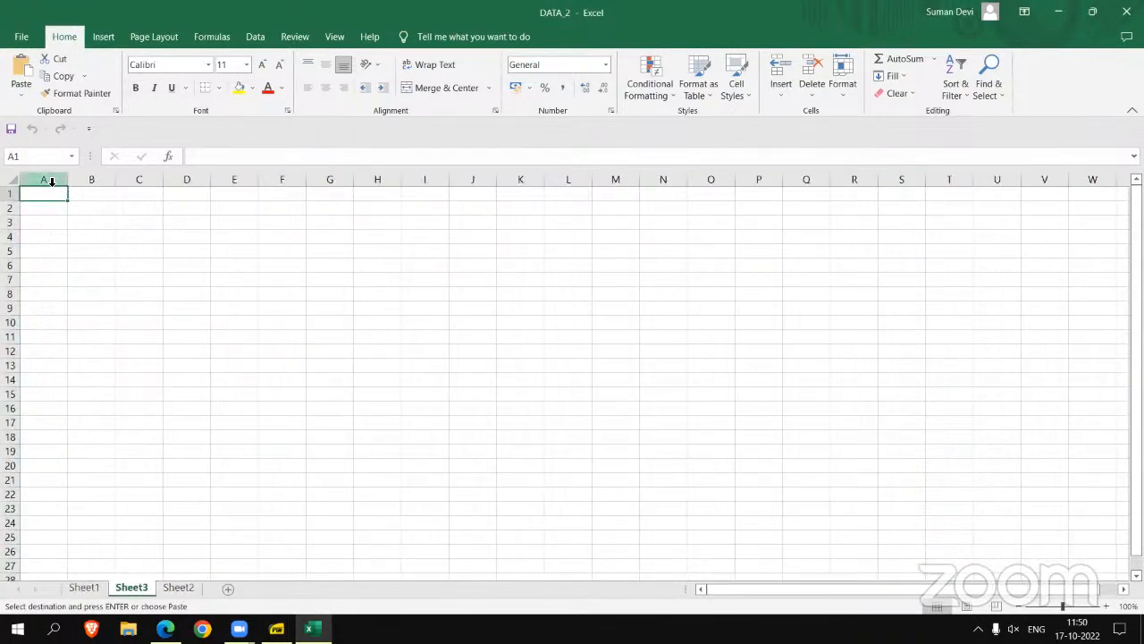
key("ctrl+v")
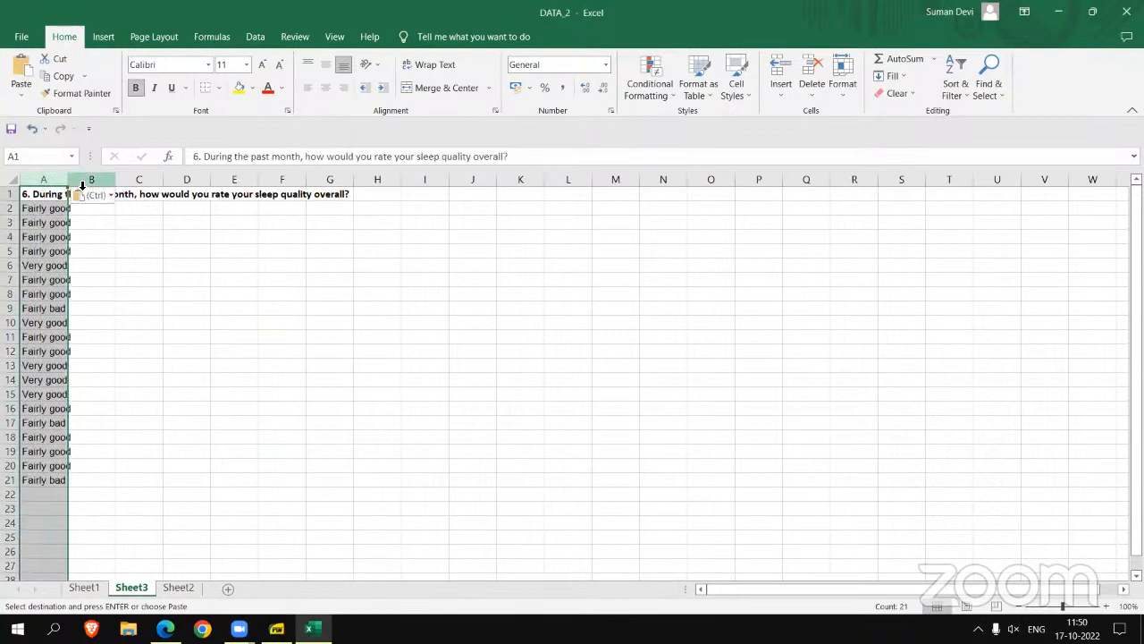
- Widen column A, shorten its heading to 6 and centre the column
left_click_drag(67, 180, 139, 191)
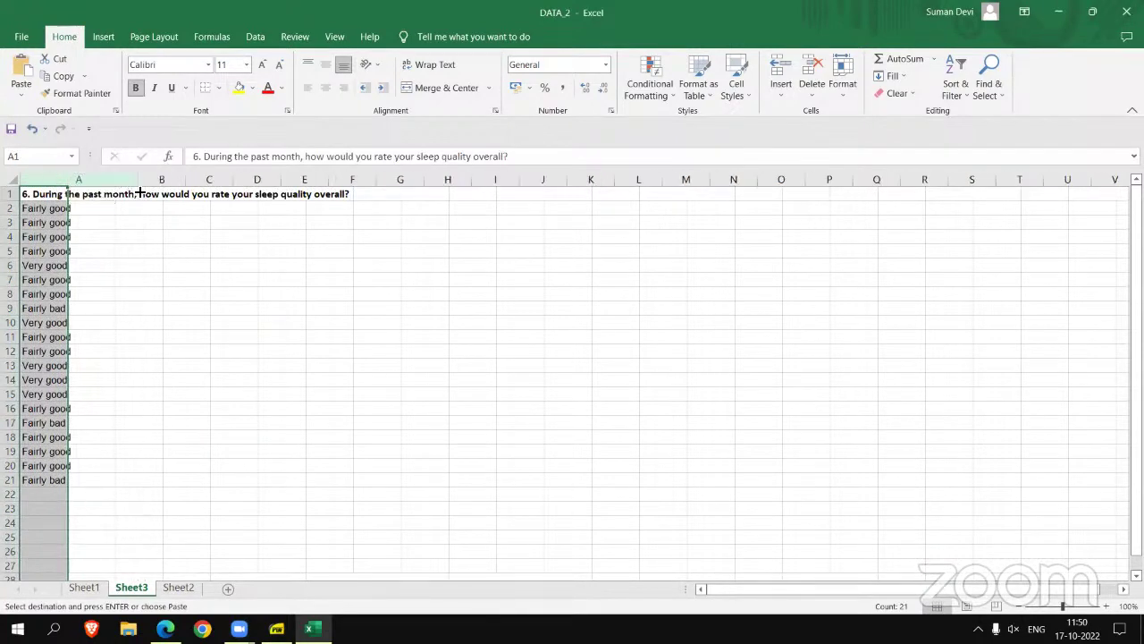
left_click(70, 195)
type("6")
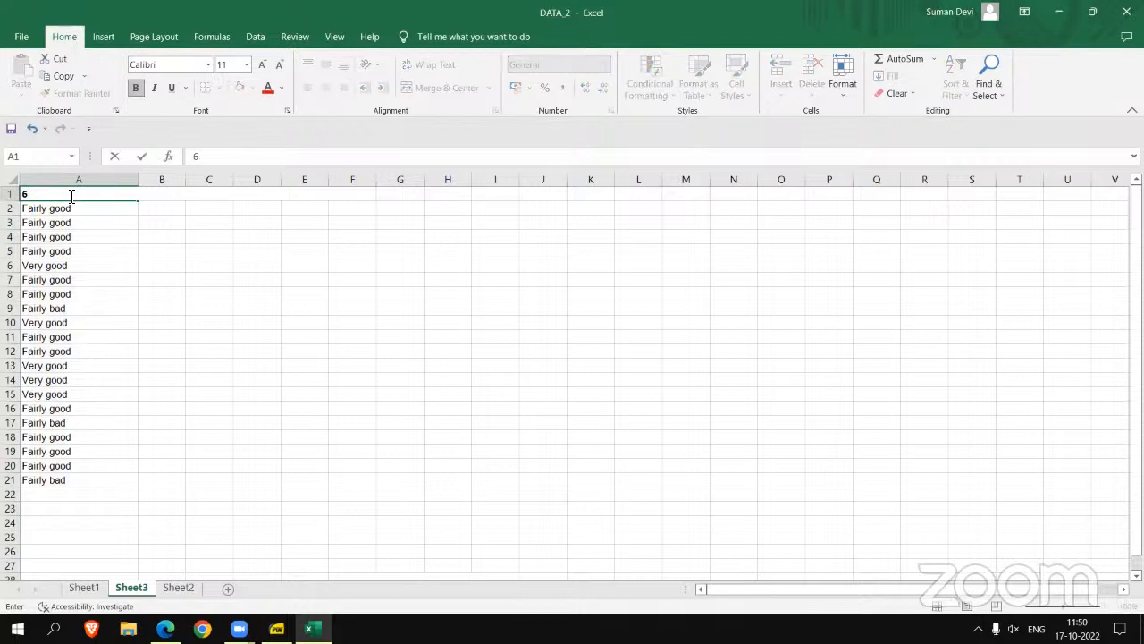
left_click(176, 239)
left_click(94, 179)
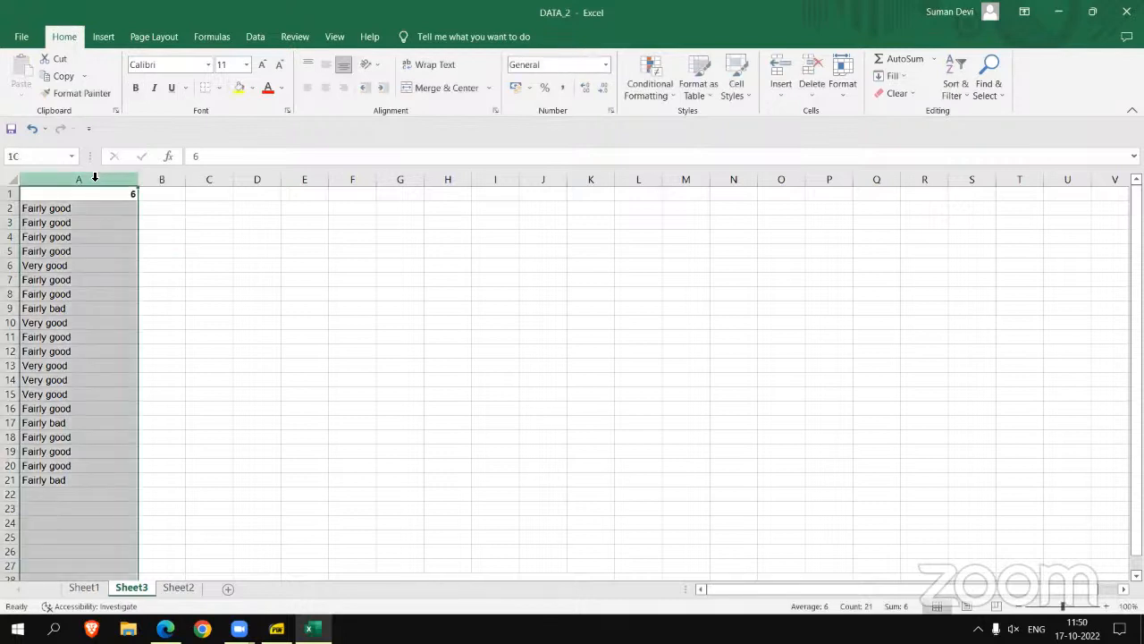
left_click(329, 87)
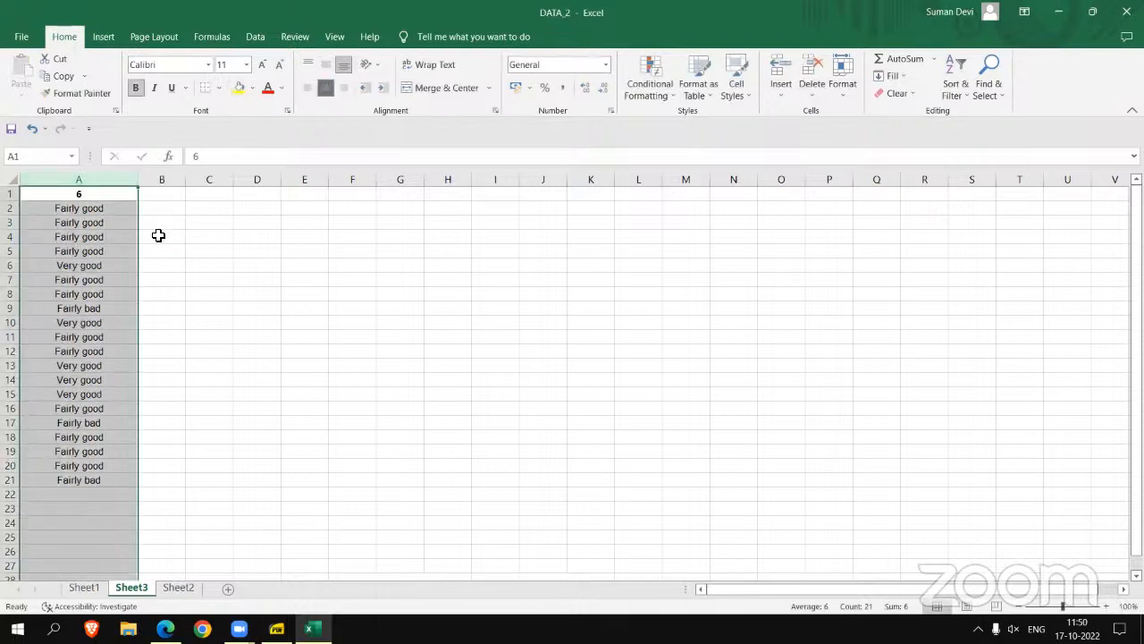
- Add the heading C1 in B1 and make the heading row bold and centred
left_click(119, 211)
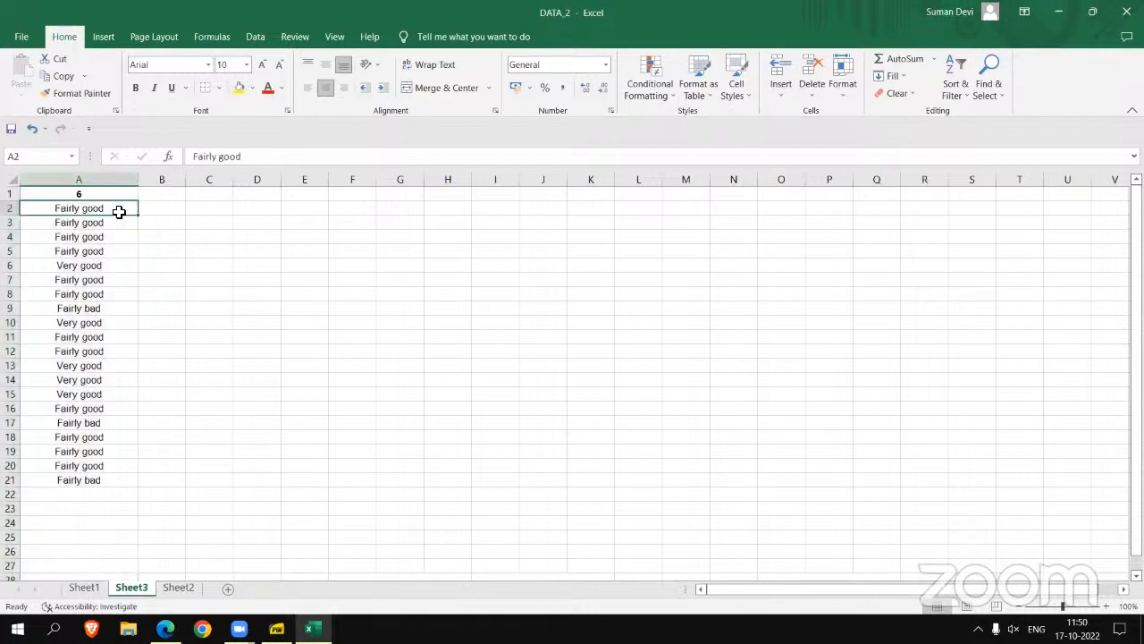
left_click(162, 195)
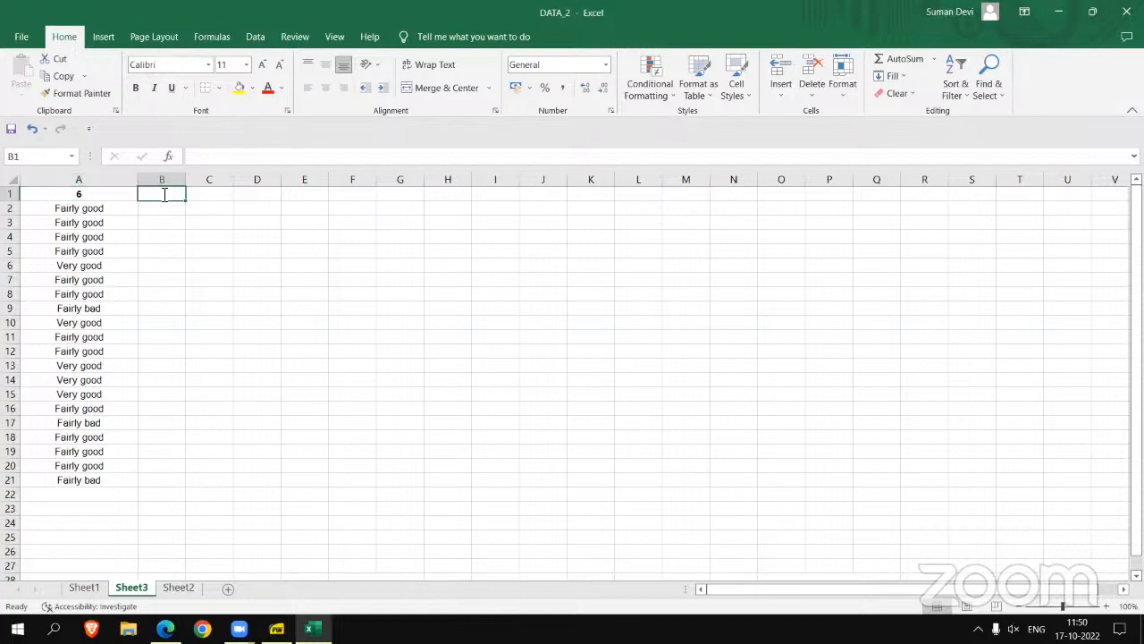
type("C1")
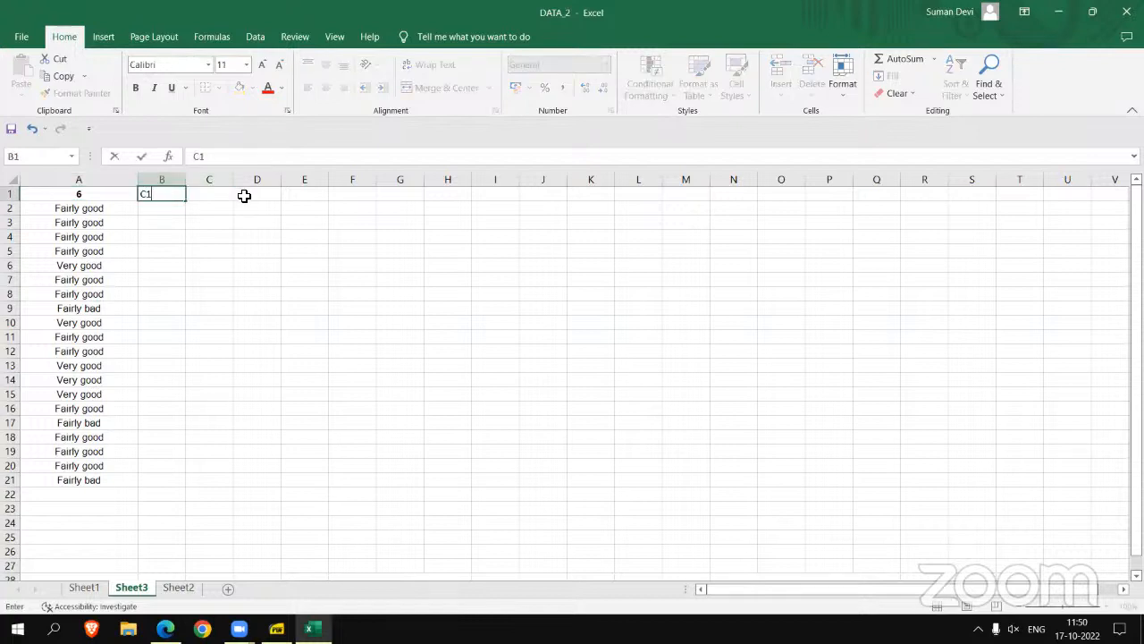
left_click(256, 195)
left_click(10, 194)
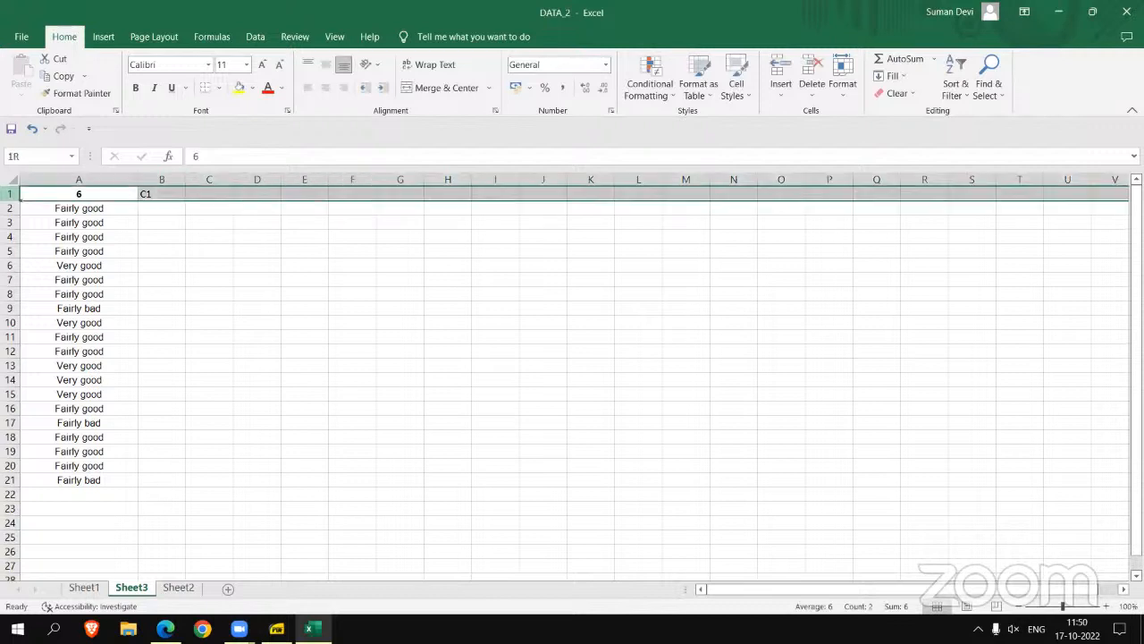
left_click(135, 90)
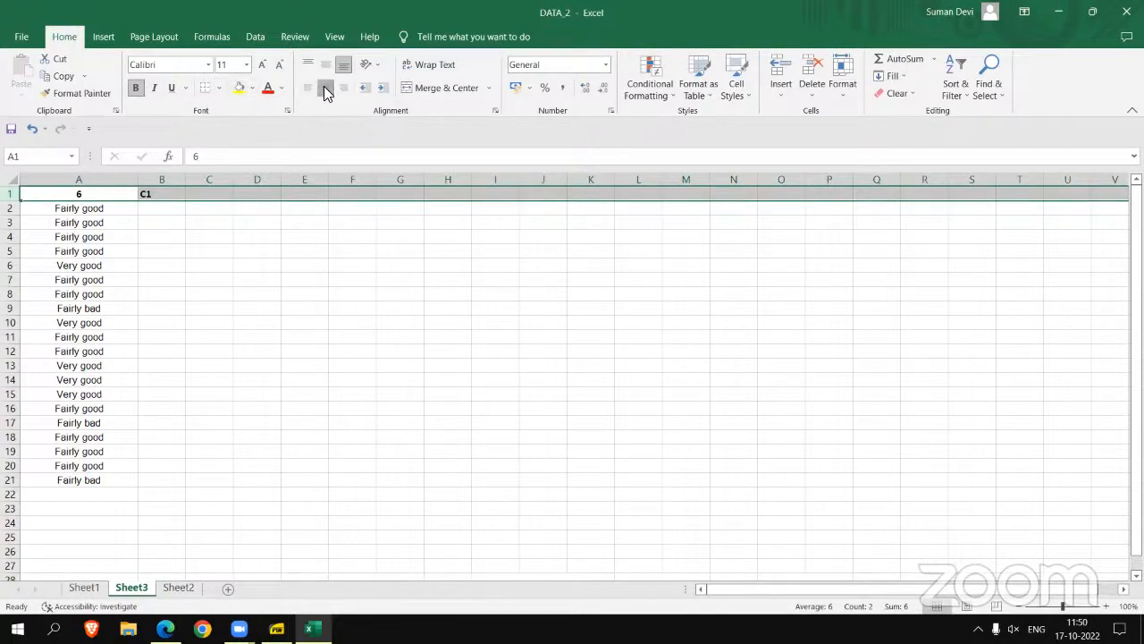
left_click(323, 89)
left_click(323, 89)
- Centre every cell on the sheet, then select column A
left_click(162, 179)
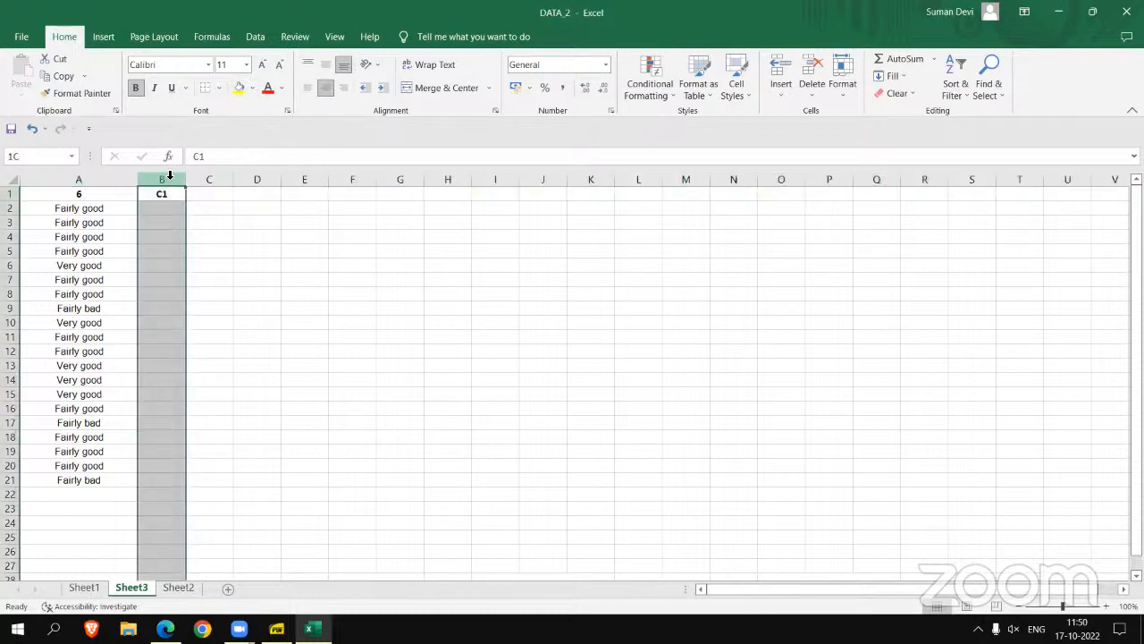
left_click(11, 180)
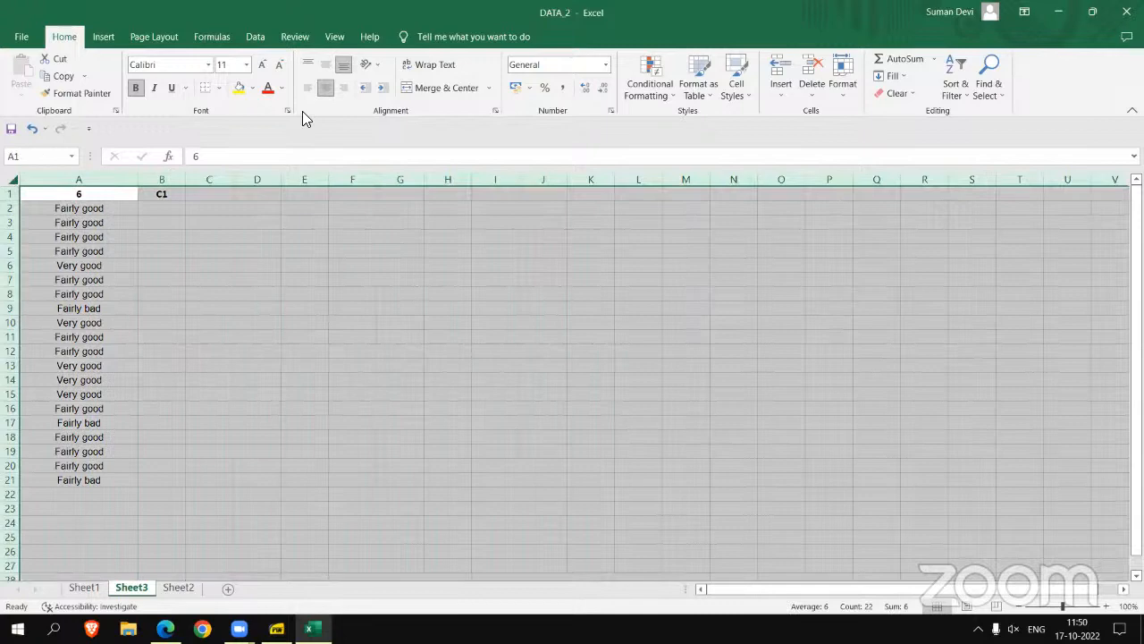
left_click(322, 89)
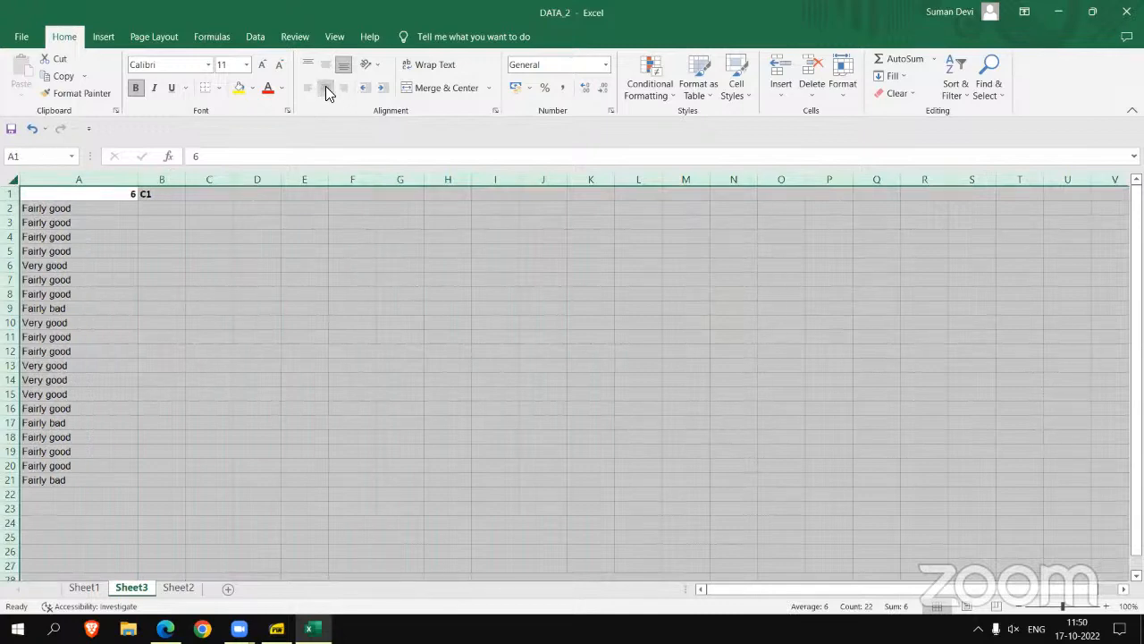
left_click(325, 86)
left_click(257, 212)
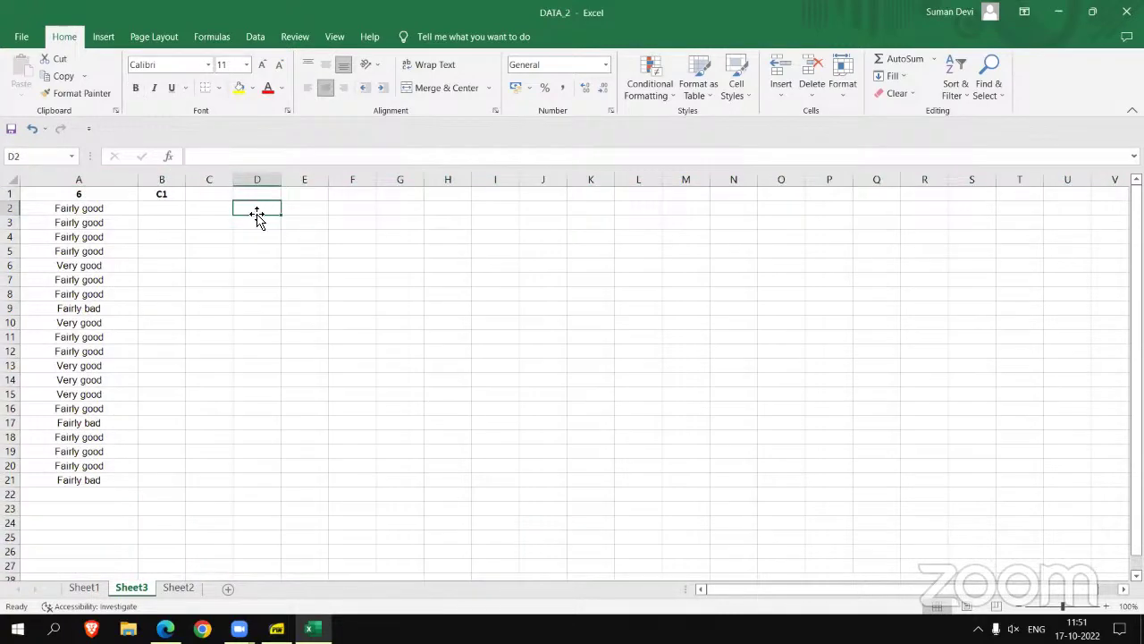
left_click(160, 211)
left_click(113, 181)
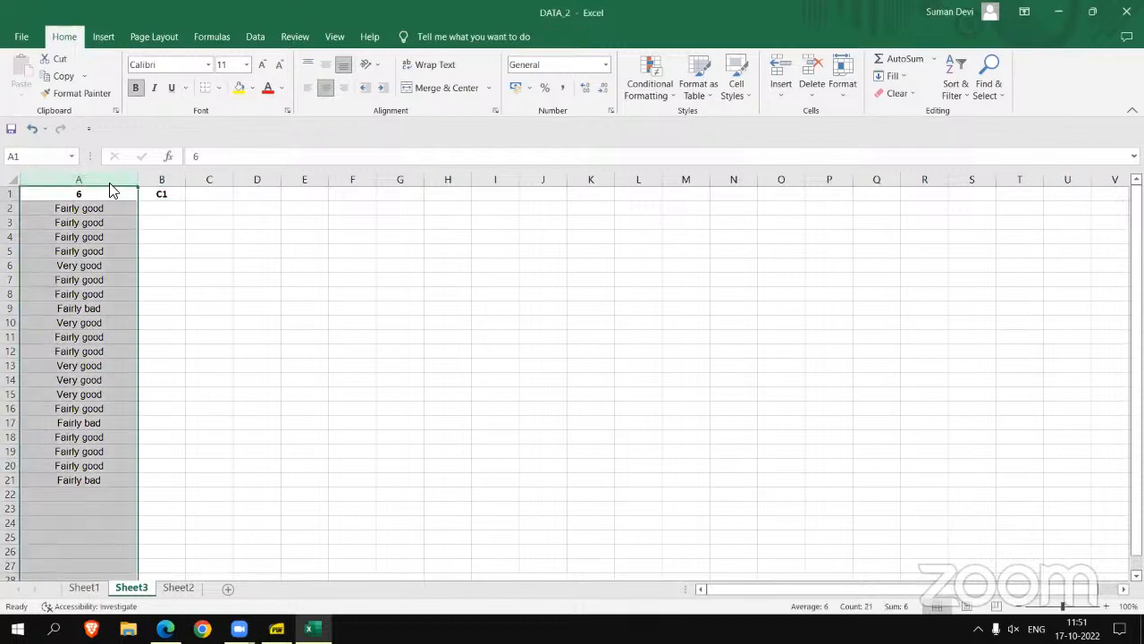
- Filter column A so only the Fairly bad ratings show
left_click(959, 90)
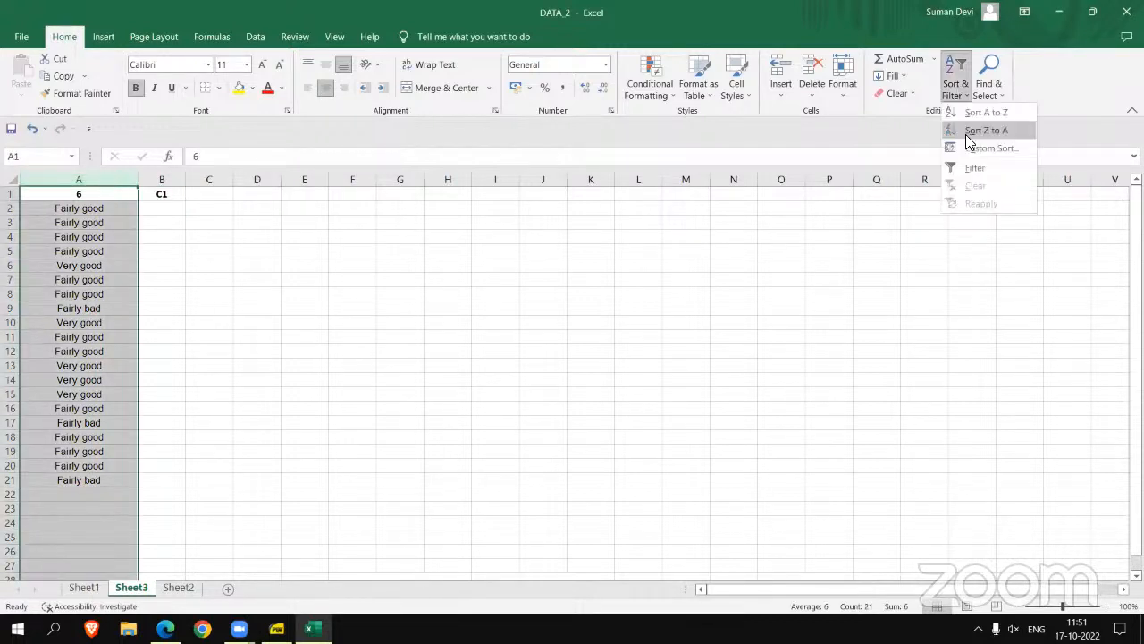
left_click(979, 168)
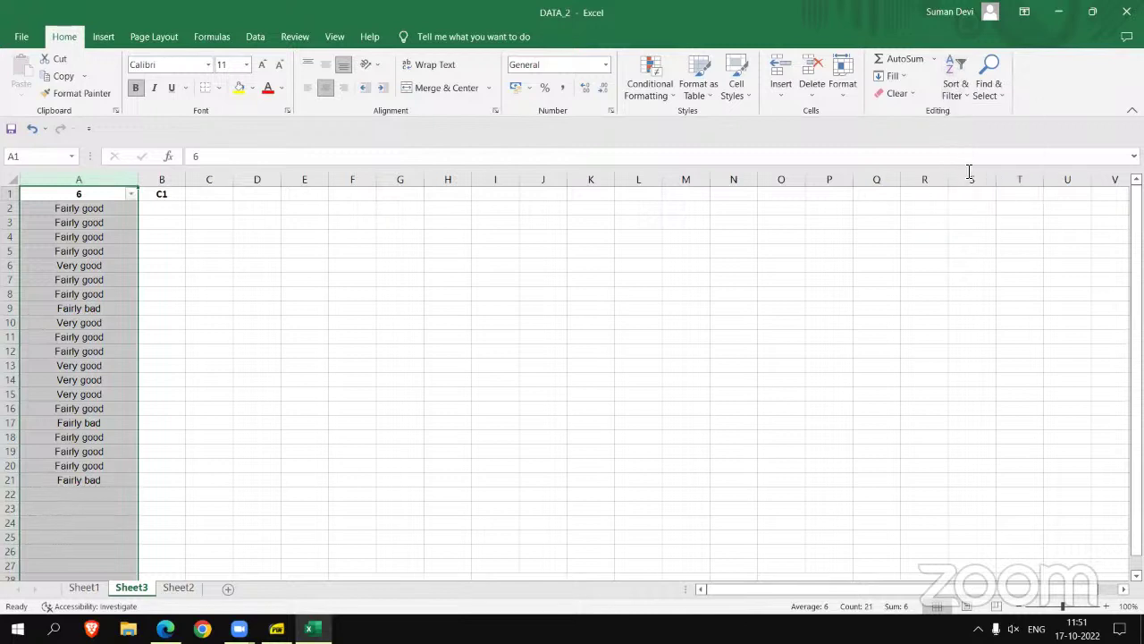
left_click(131, 194)
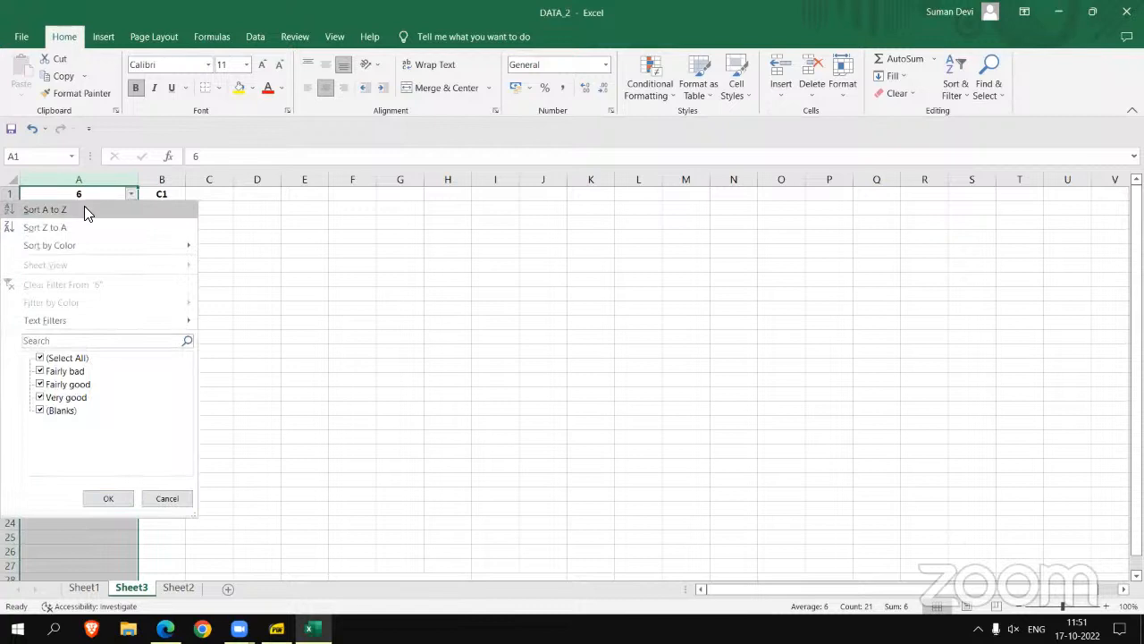
left_click(39, 357)
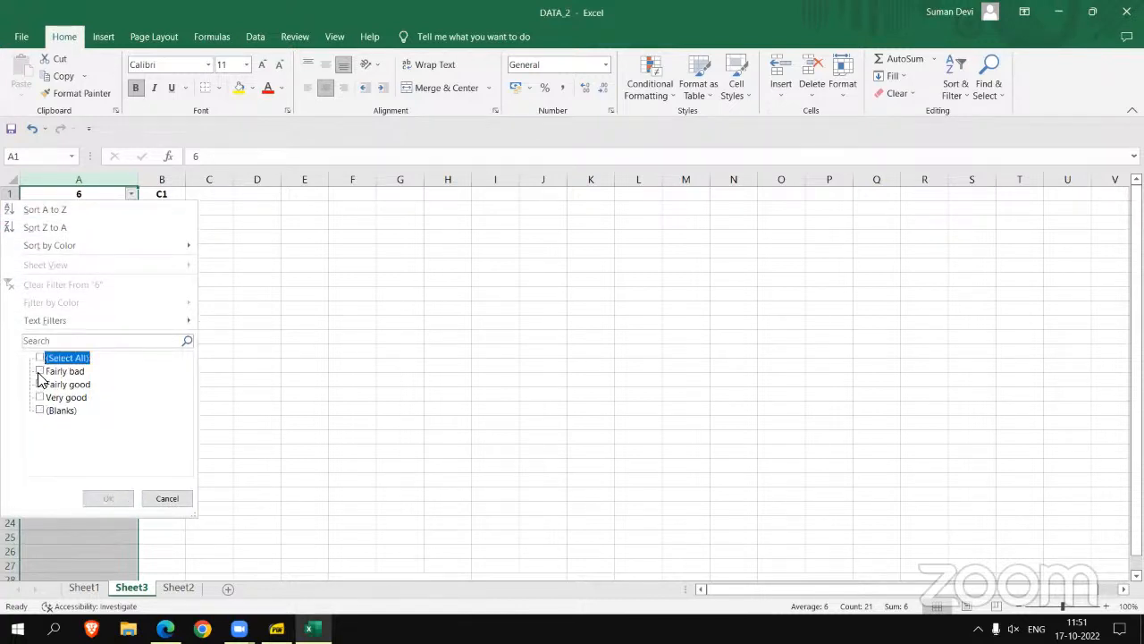
left_click(40, 371)
left_click(107, 498)
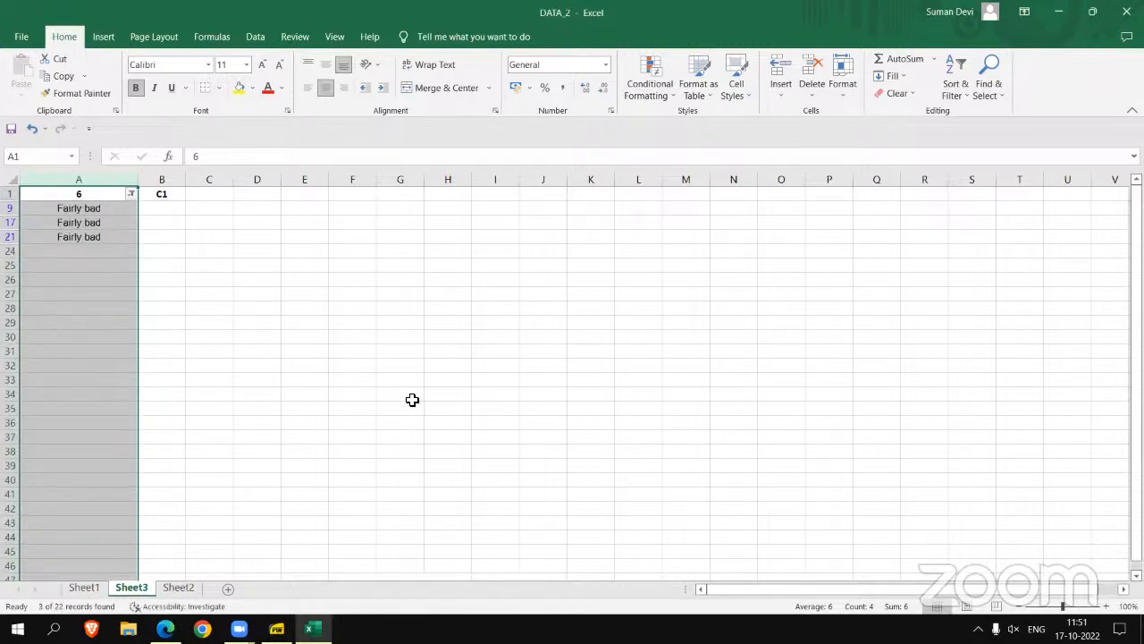
- Snap Excel beside the PSQI instructions and score the Fairly bad rows 2 in C1
key("super+Left")
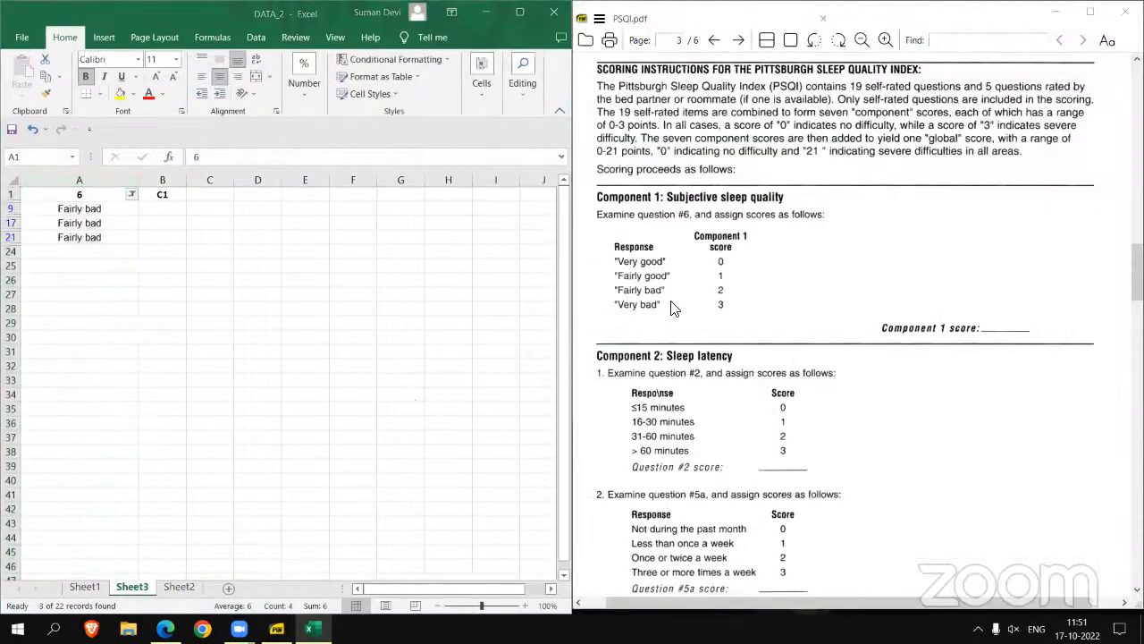
left_click(724, 161)
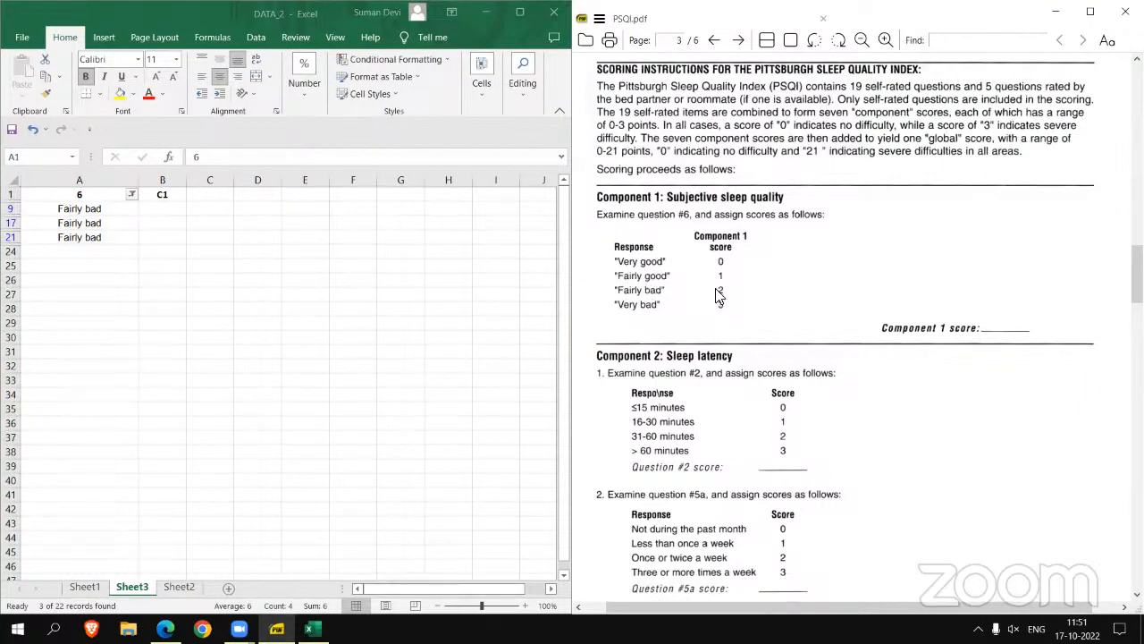
key("alt+Tab")
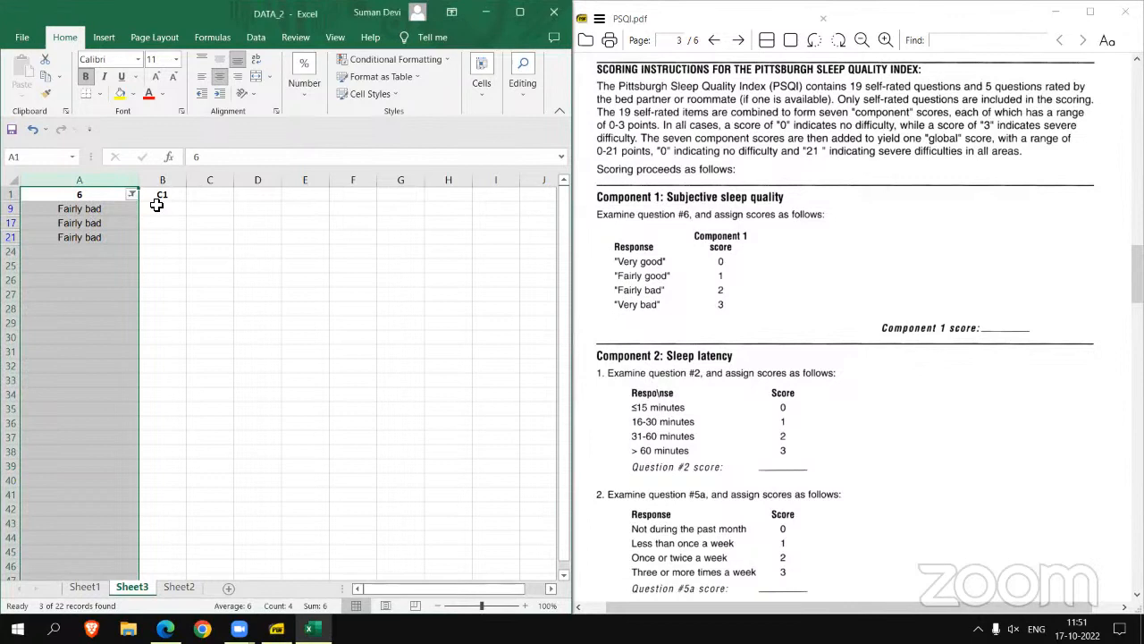
left_click(158, 205)
type("2")
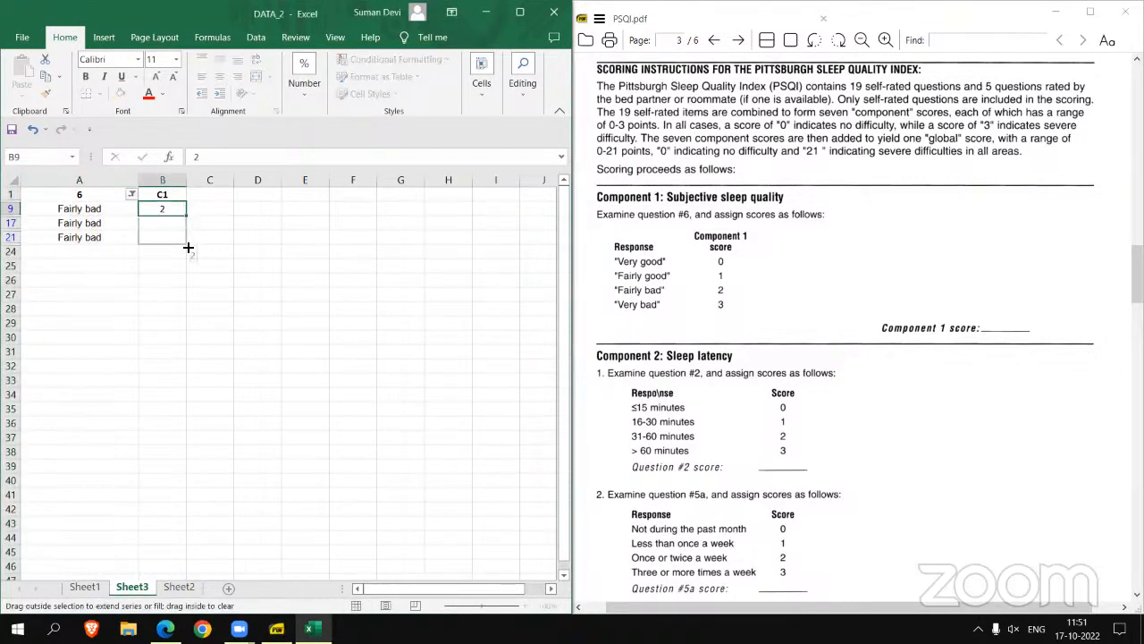
left_click_drag(186, 215, 185, 237)
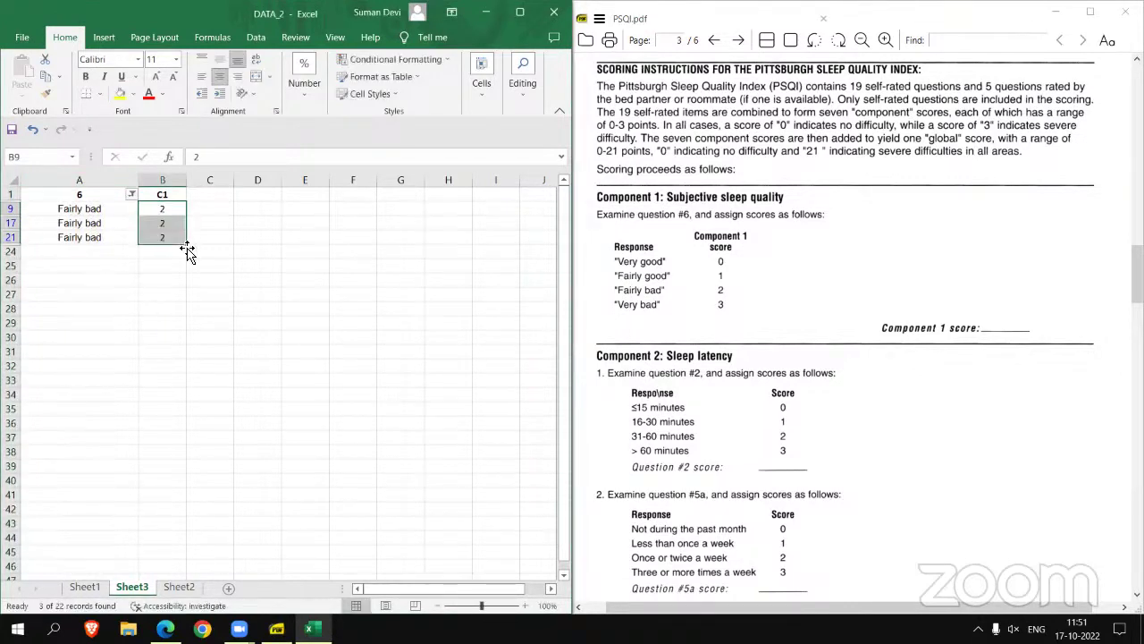
- Filter column A to Fairly good and fill score 1 down those C1 rows
left_click(132, 194)
left_click(39, 358)
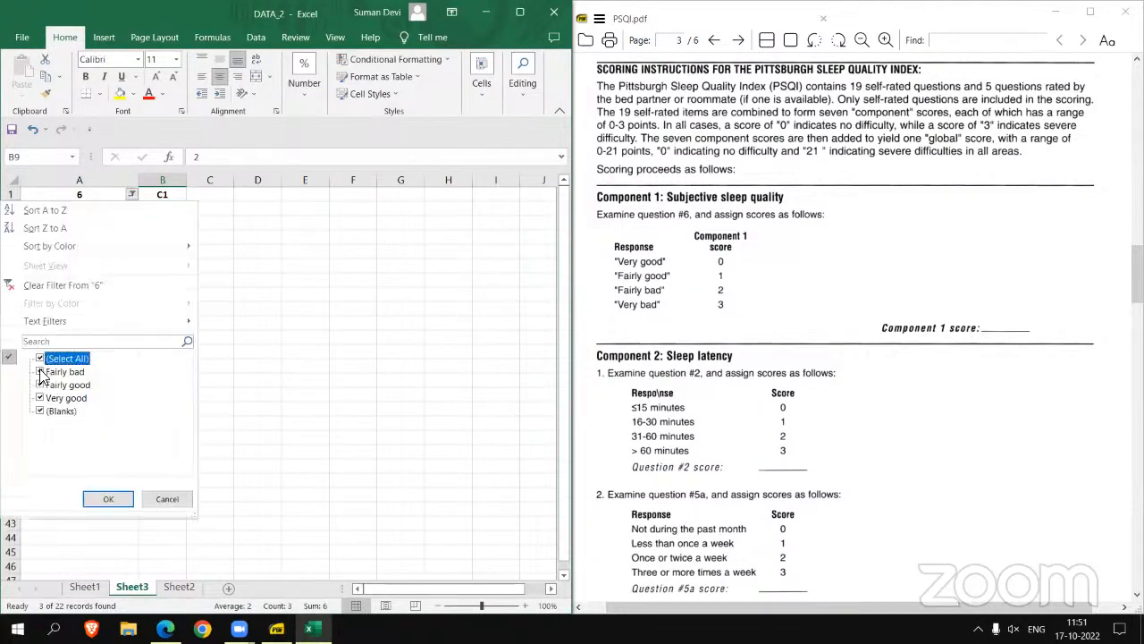
left_click(39, 371)
left_click(39, 359)
left_click(40, 385)
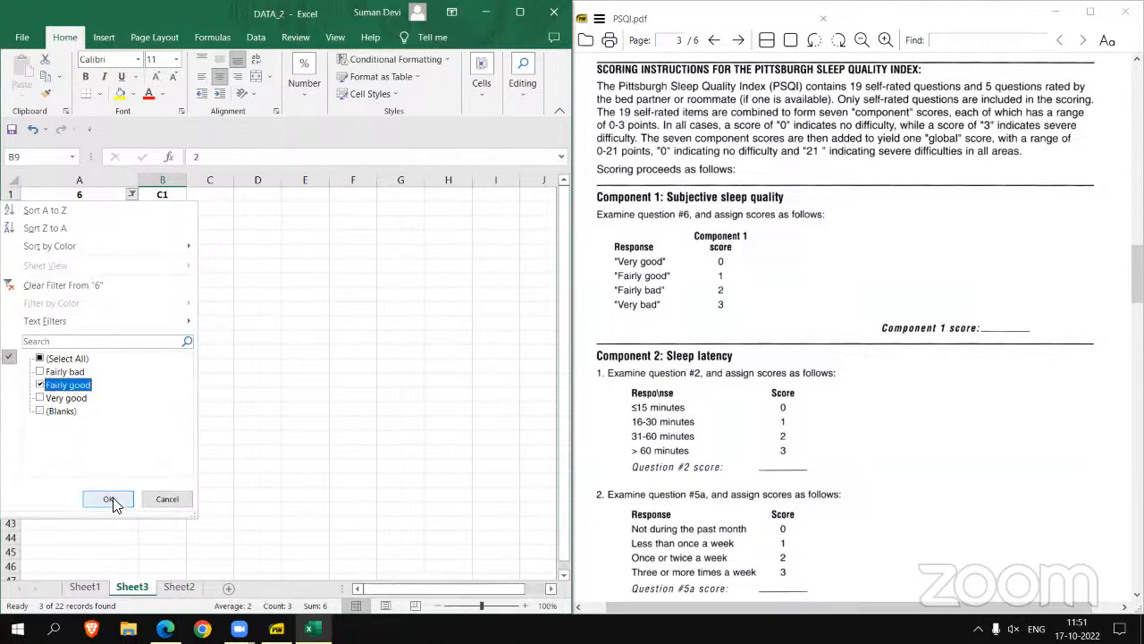
left_click(108, 499)
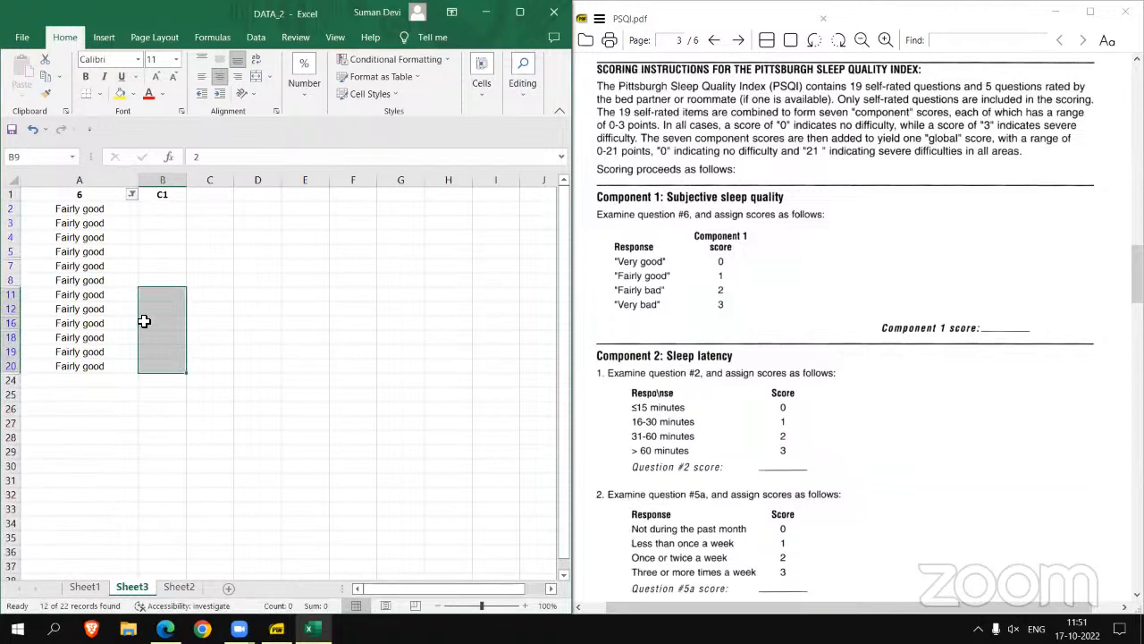
left_click(156, 210)
type("1")
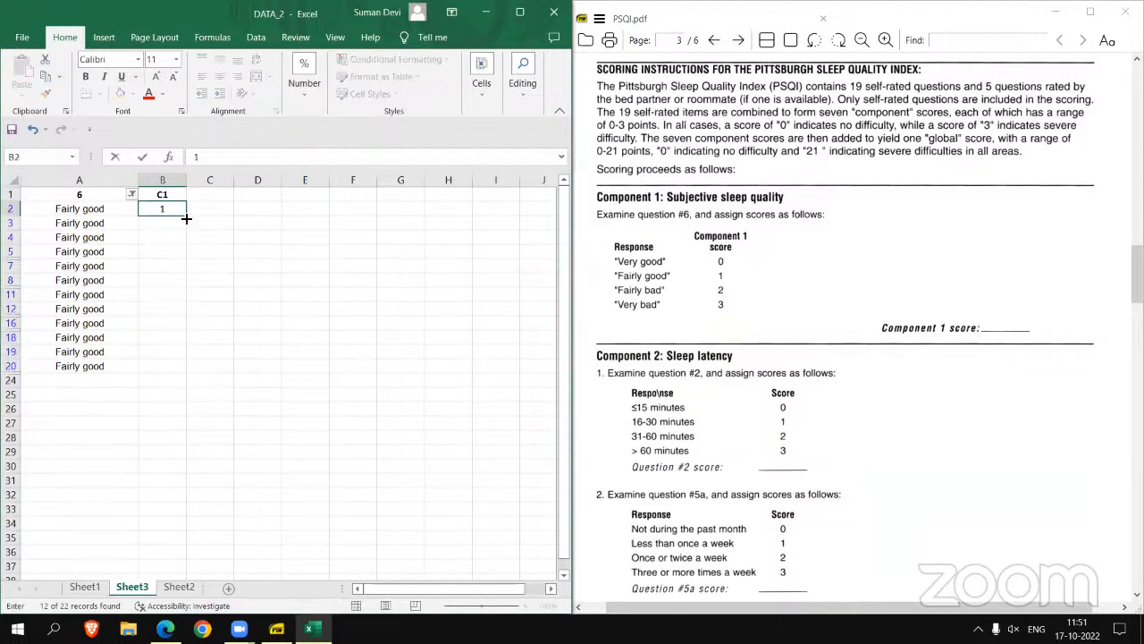
left_click_drag(186, 218, 186, 371)
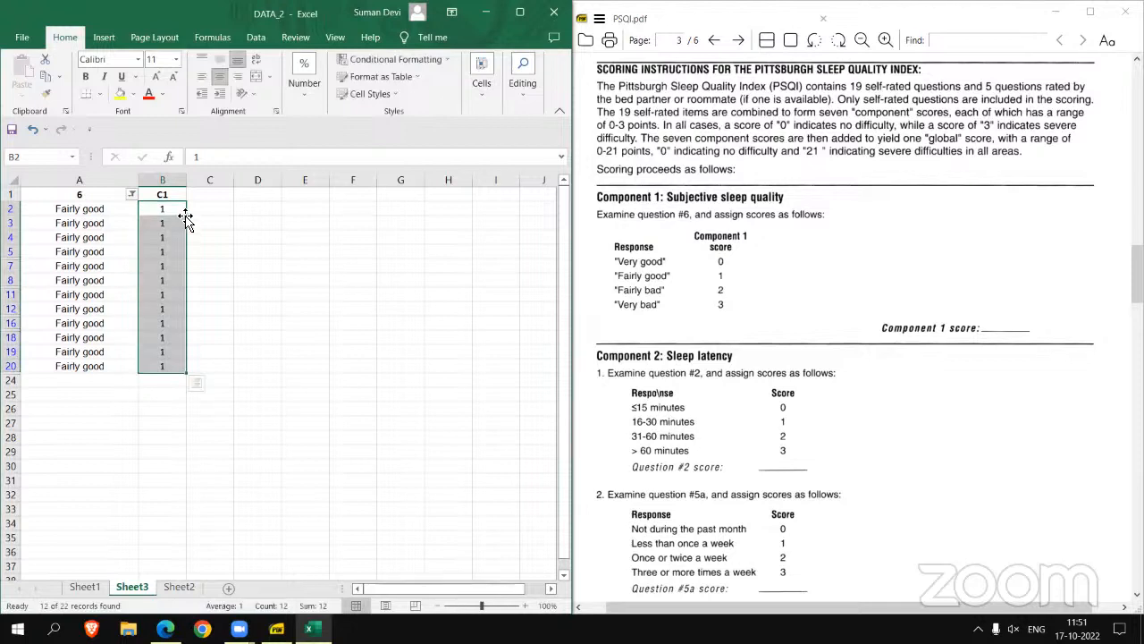
- Filter column A to Very good and fill score 0 down those C1 rows
left_click(132, 195)
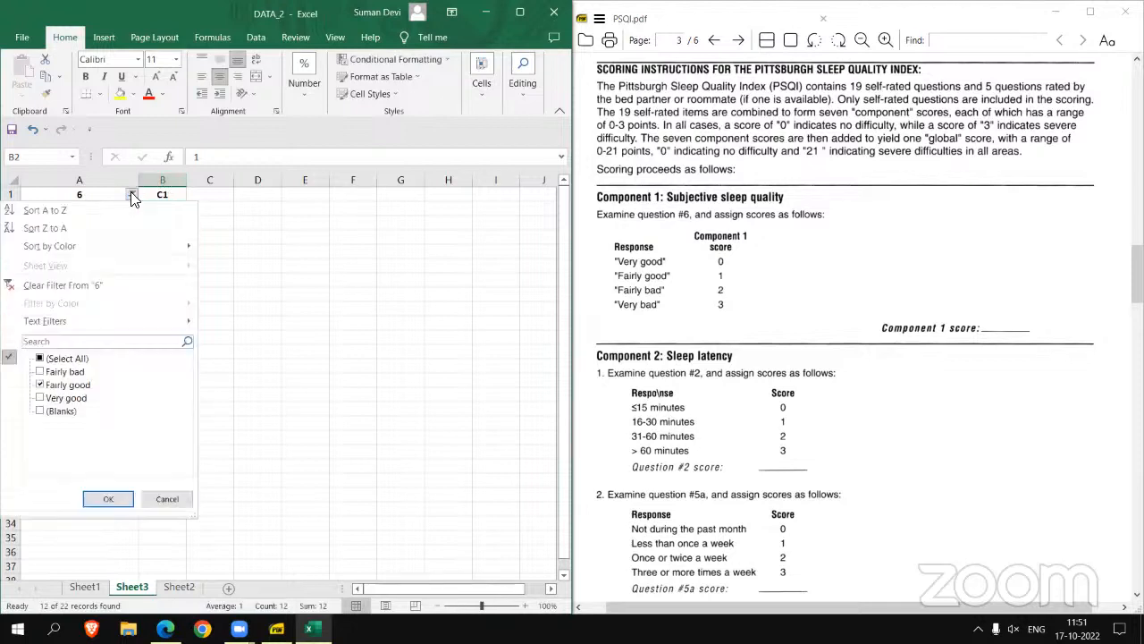
left_click(41, 358)
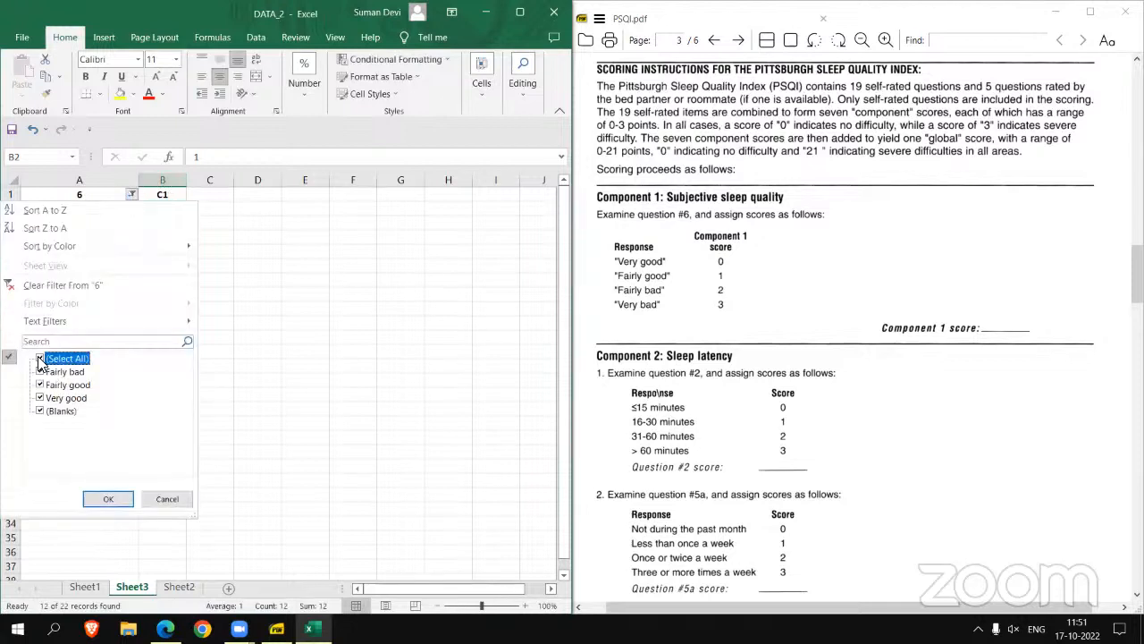
left_click(40, 397)
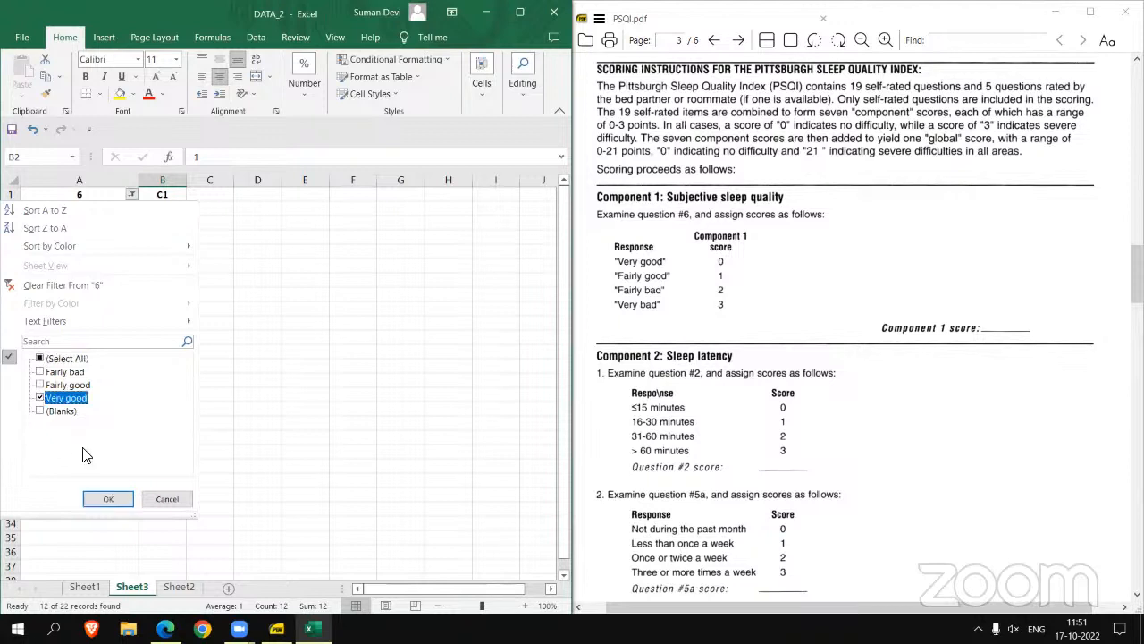
left_click(108, 499)
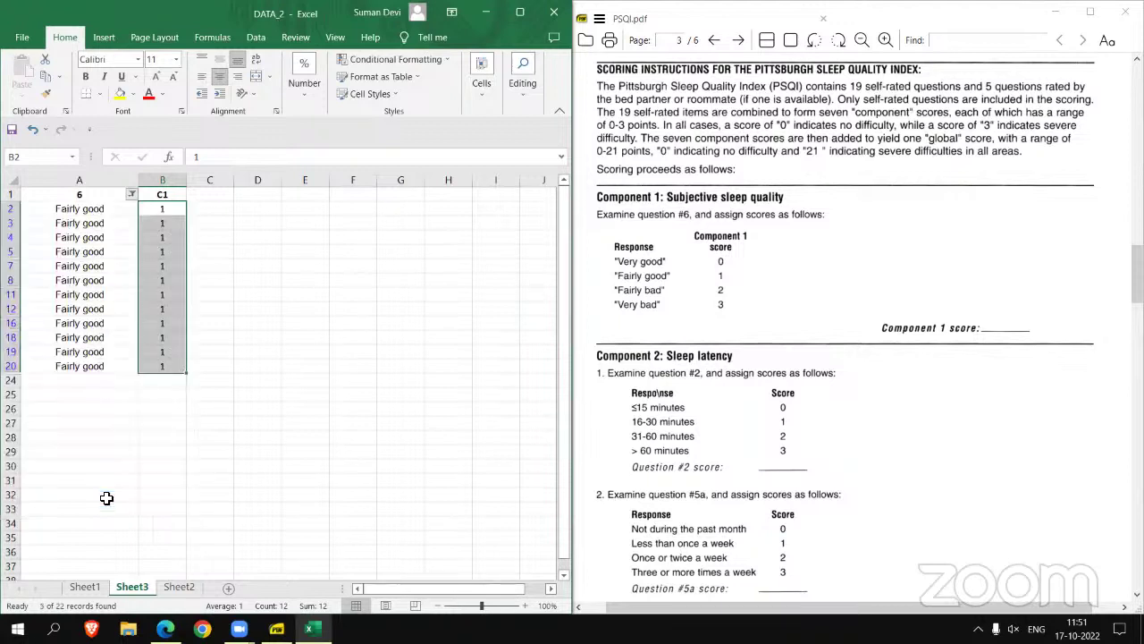
left_click(160, 214)
type("0")
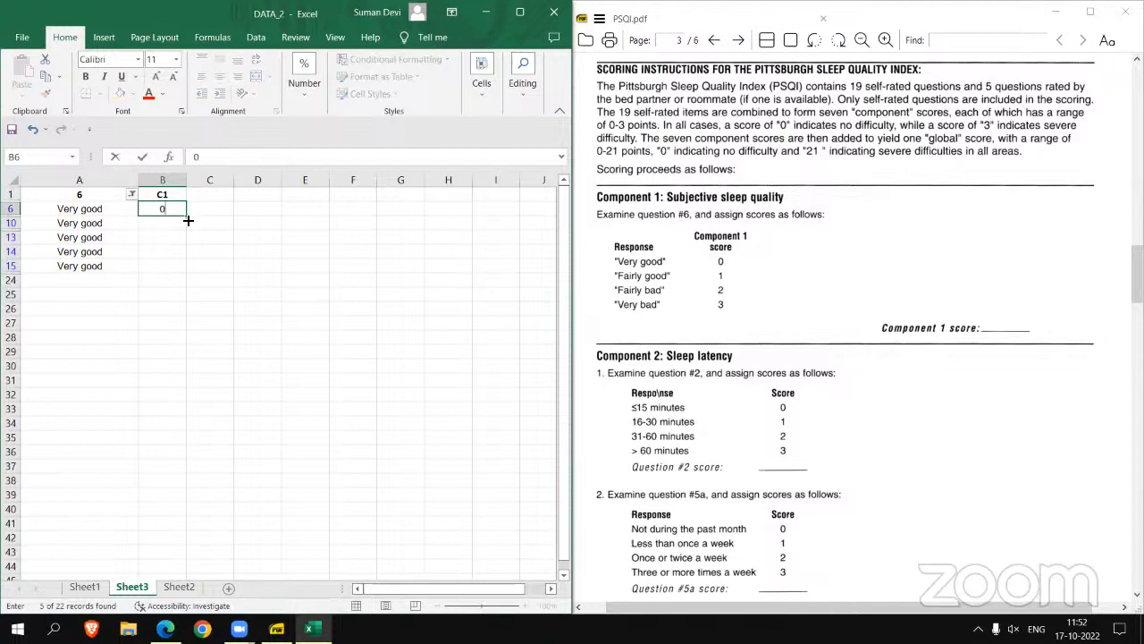
left_click_drag(187, 215, 187, 268)
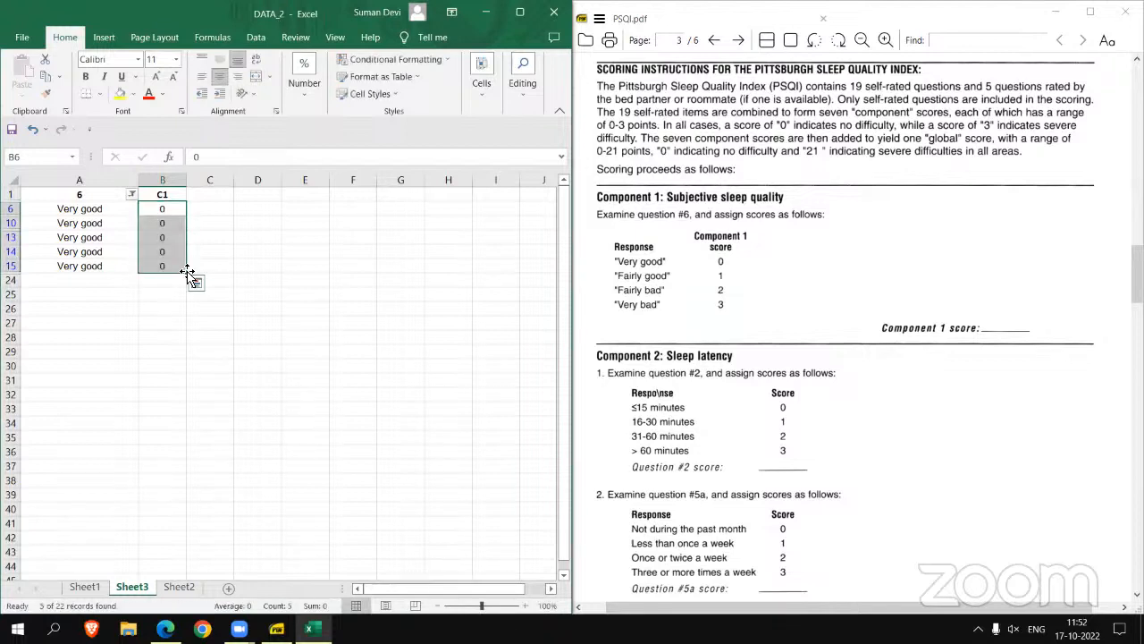
- Clear the filter, turn filtering off and select the C1 score column
left_click(132, 194)
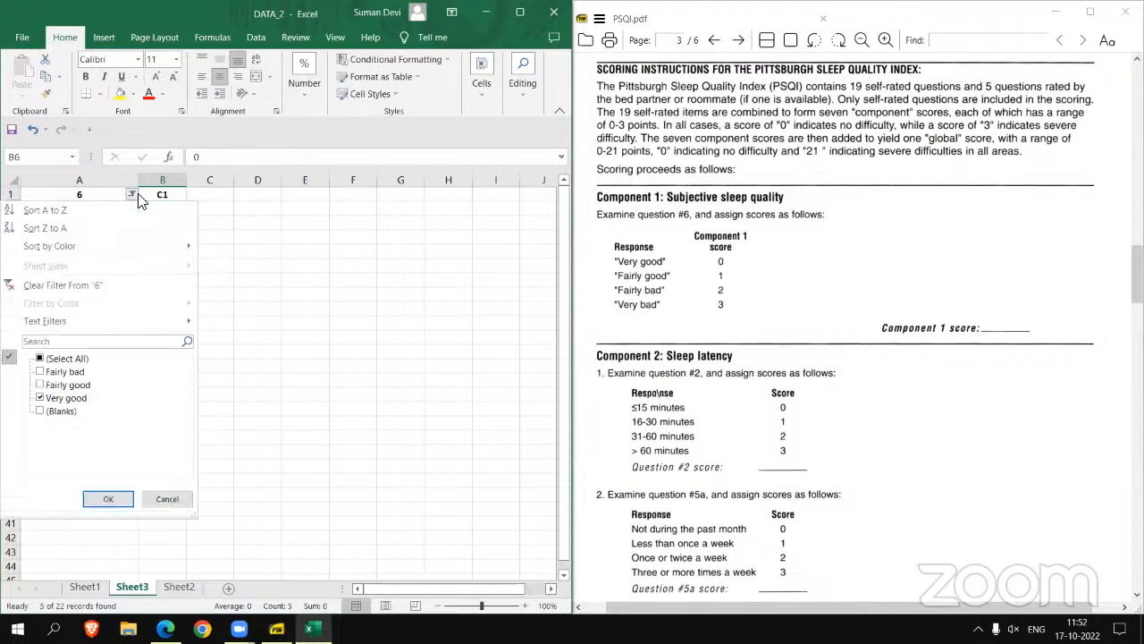
left_click(63, 284)
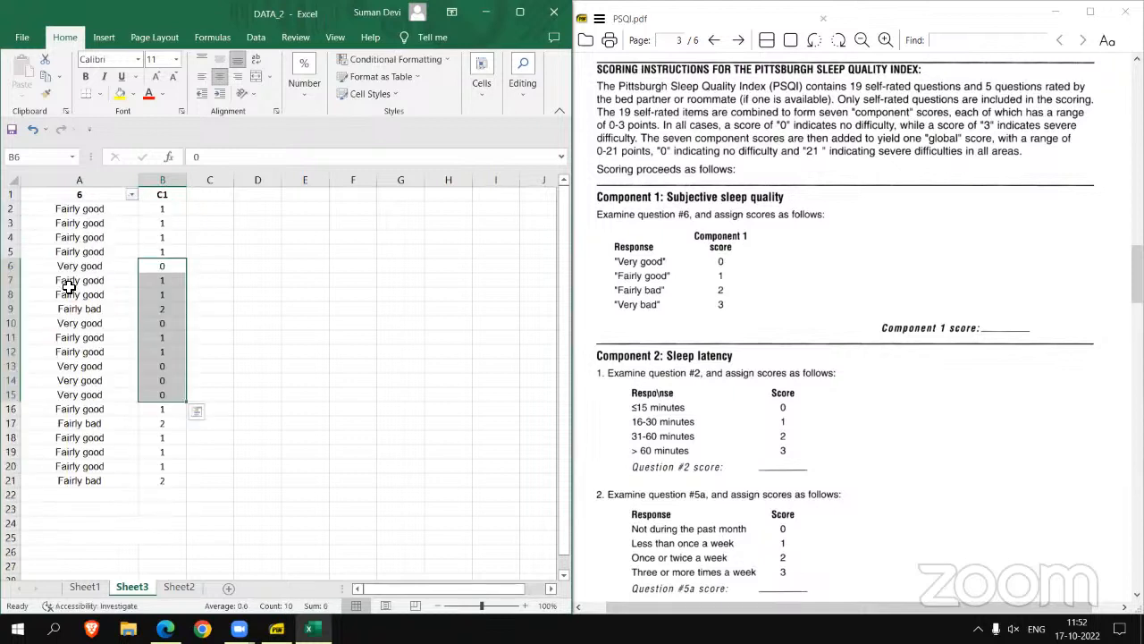
left_click(523, 83)
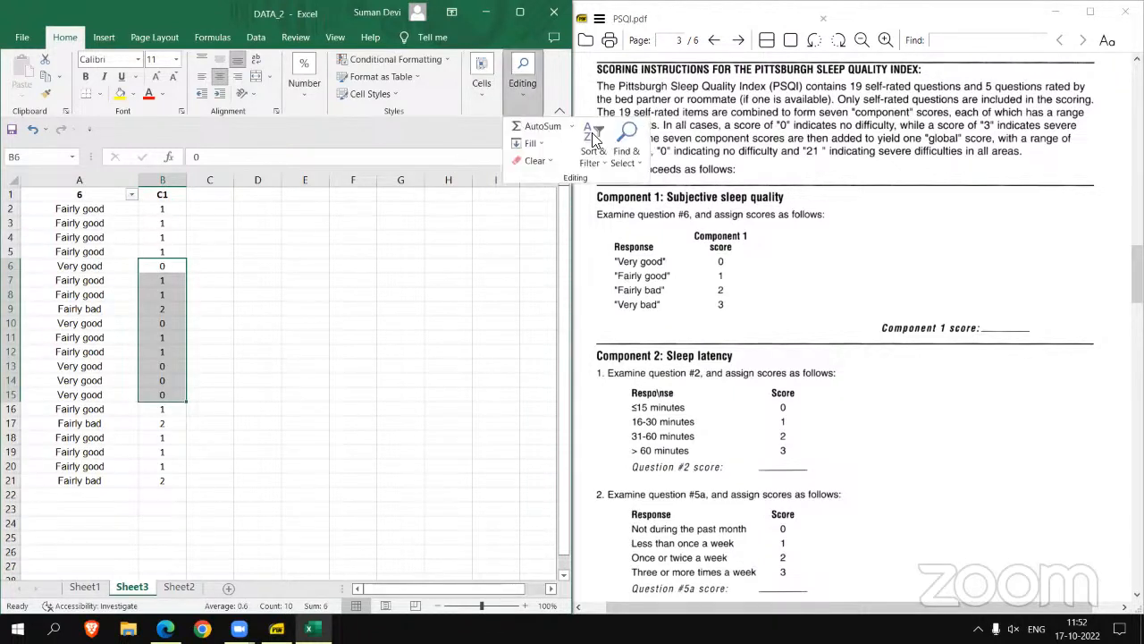
left_click(595, 143)
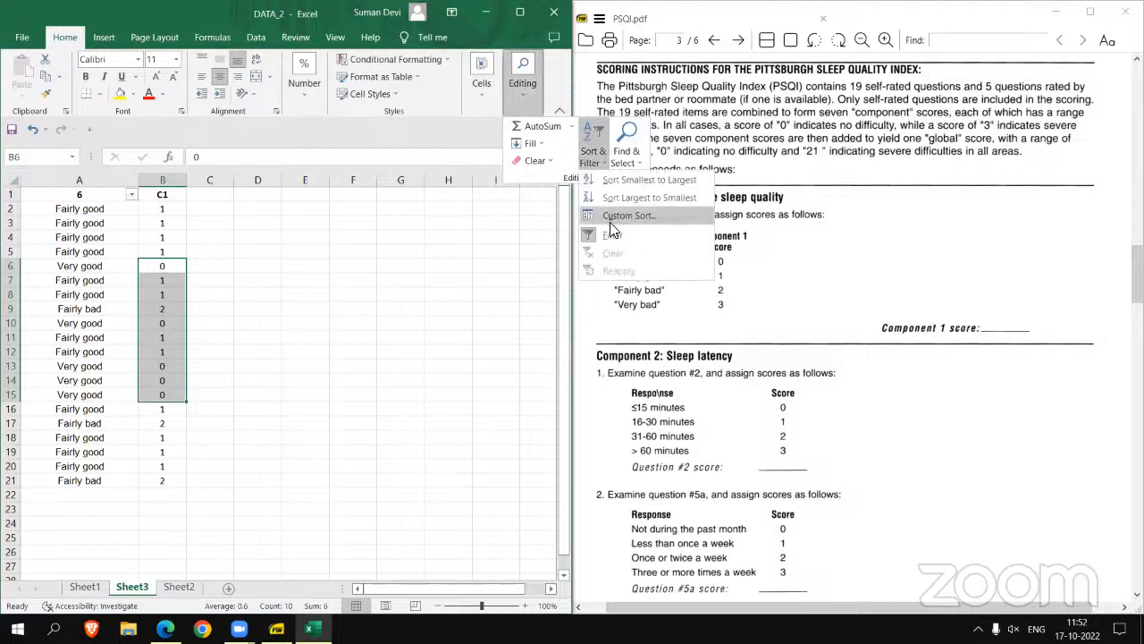
left_click(612, 234)
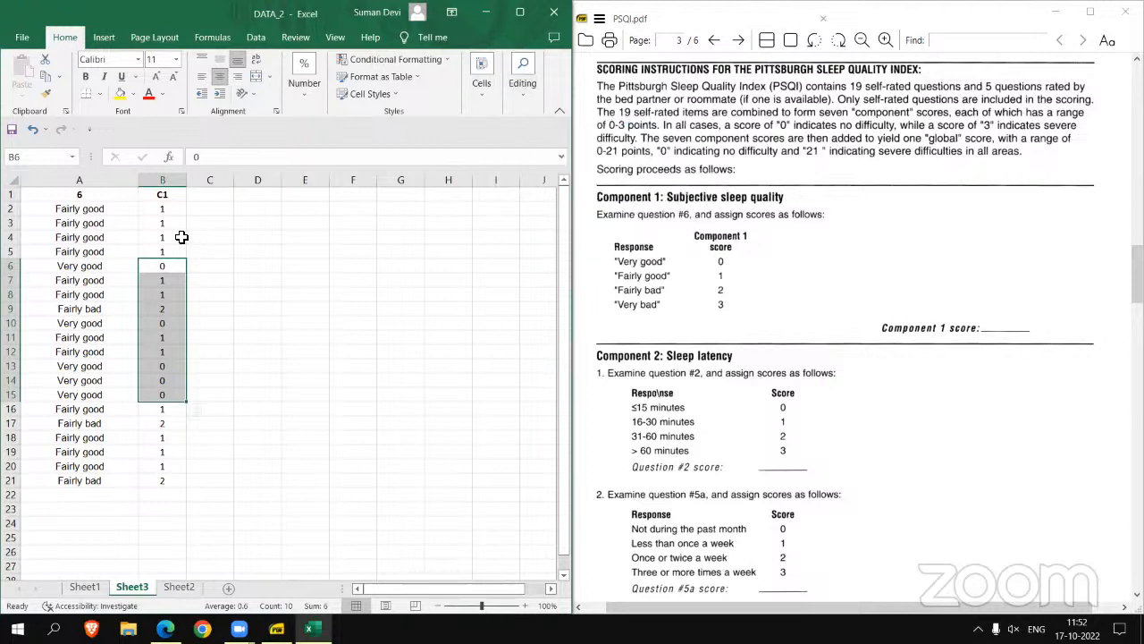
left_click(163, 180)
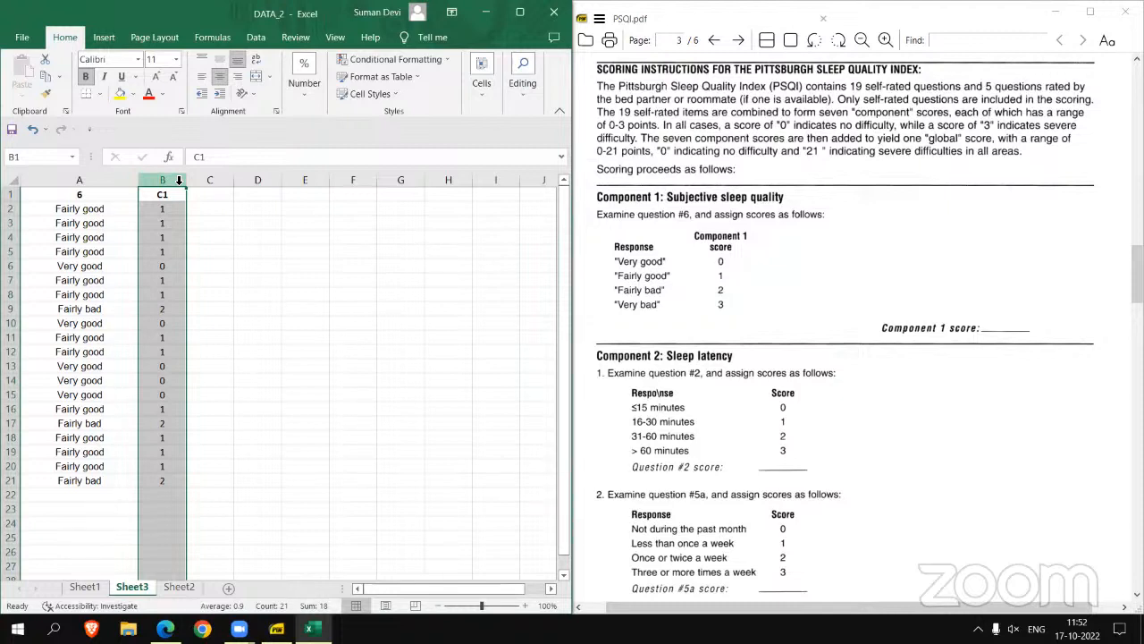
- Shade the C1 score column yellow
left_click(120, 95)
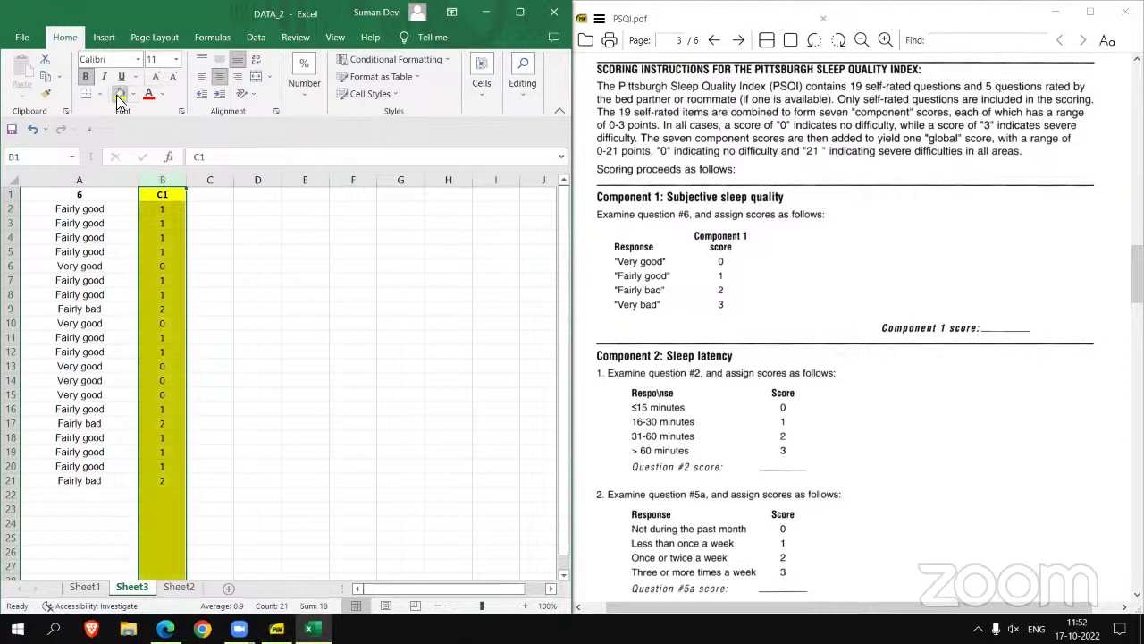
left_click(321, 307)
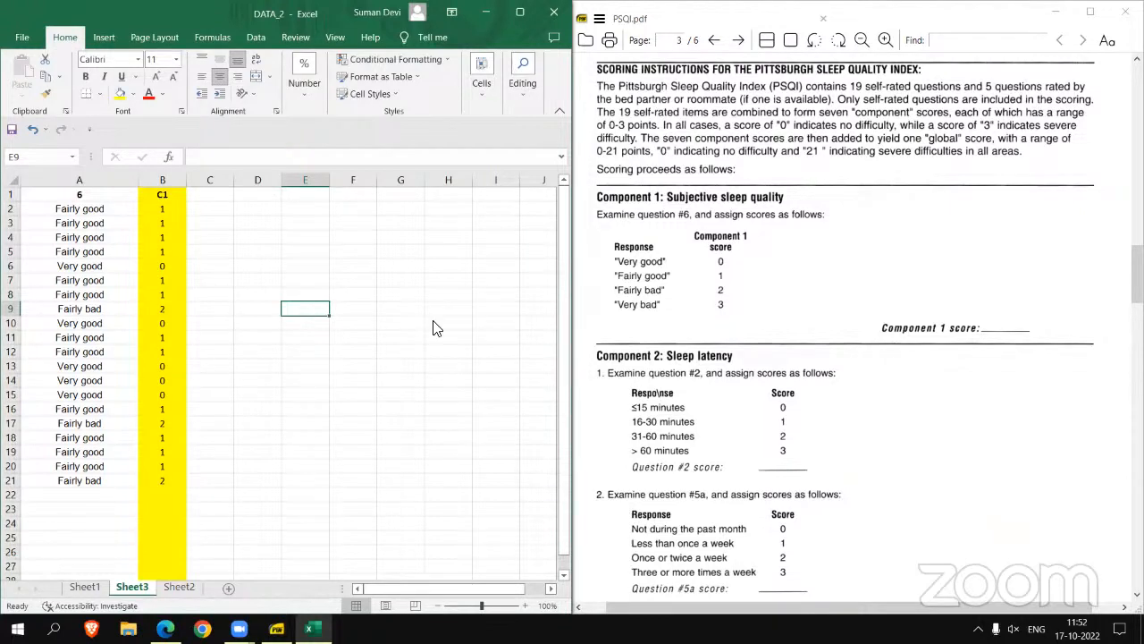
scroll(796, 432, "down", 2)
scroll(796, 432, "down", 1)
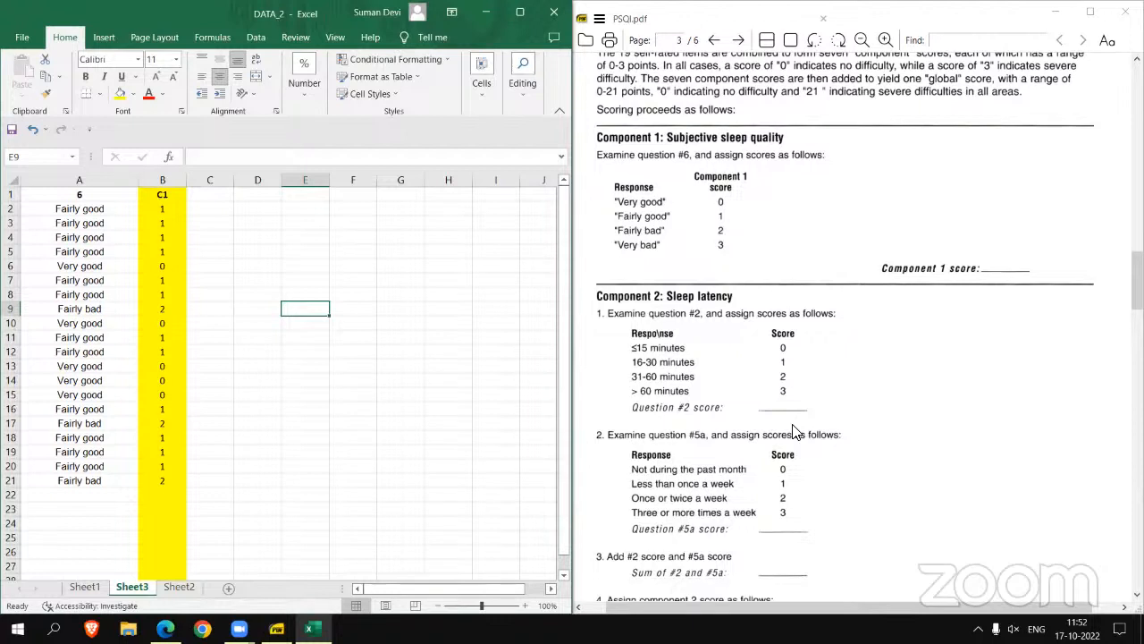
scroll(795, 432, "down", 2)
scroll(795, 432, "down", 1)
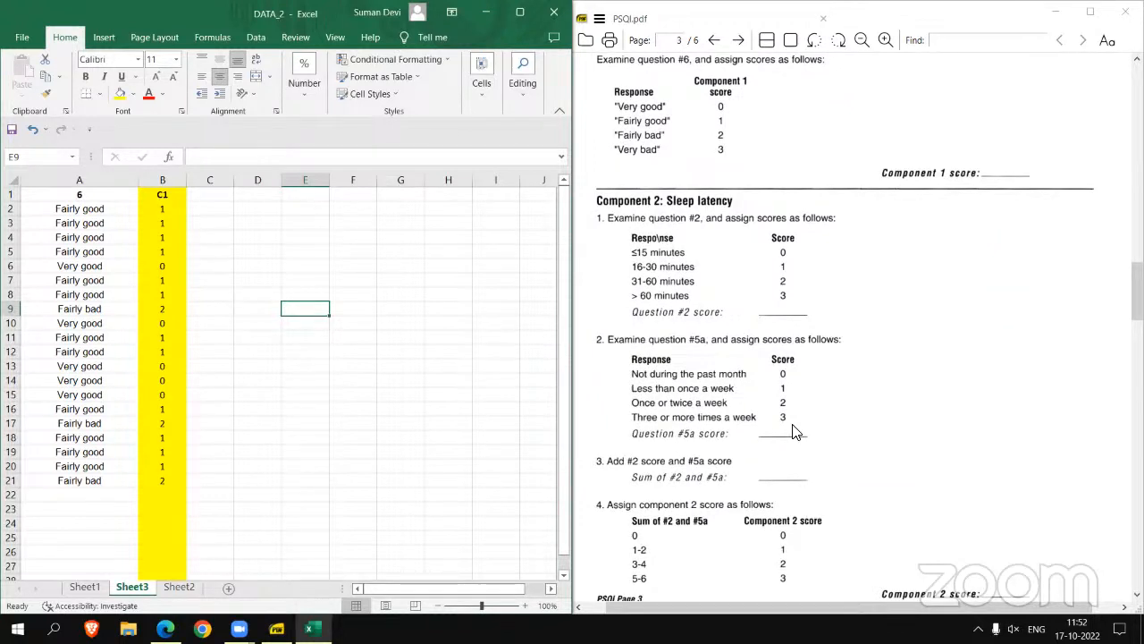
scroll(796, 433, "down", 2)
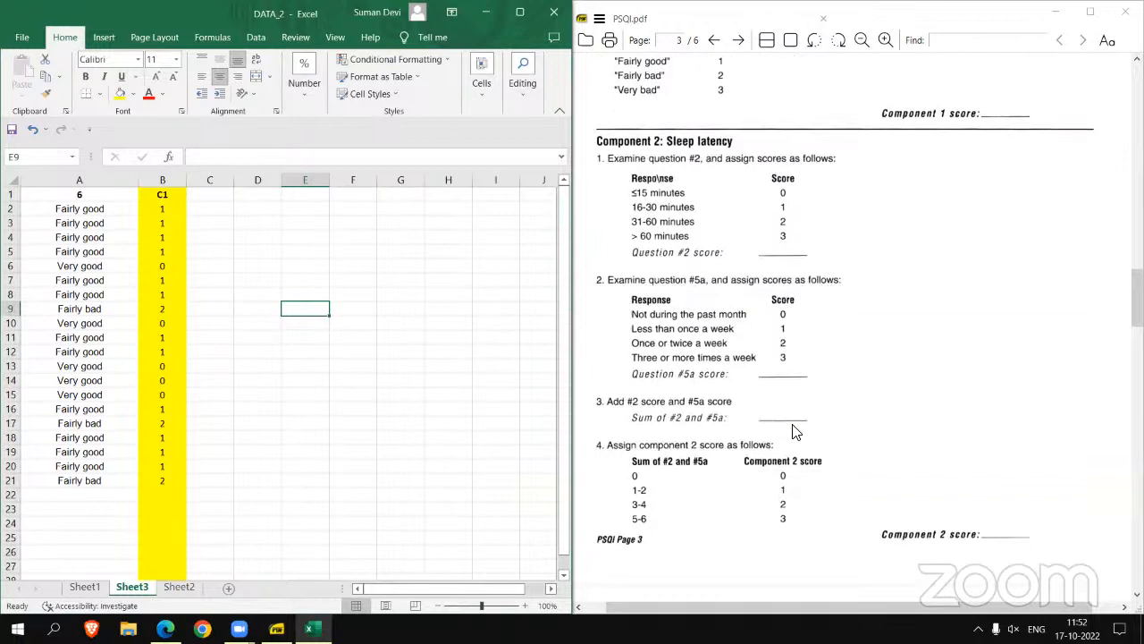
scroll(796, 432, "up", 1)
scroll(796, 433, "up", 1)
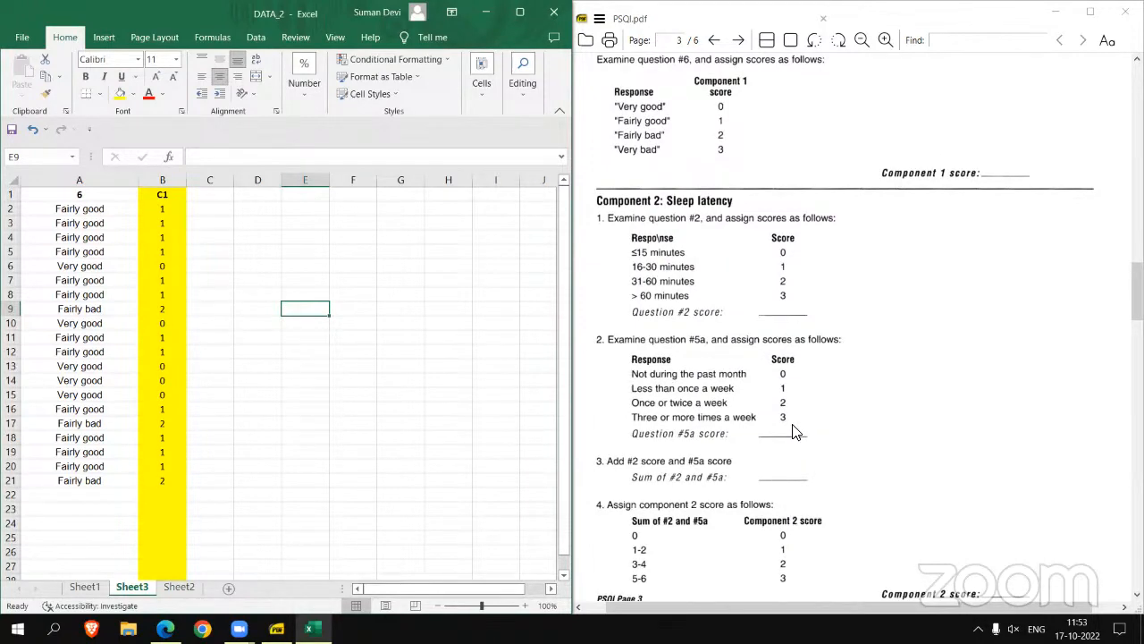
- Copy the minutes-to-fall-asleep column from Sheet1 into column C of Sheet3
left_click(85, 587)
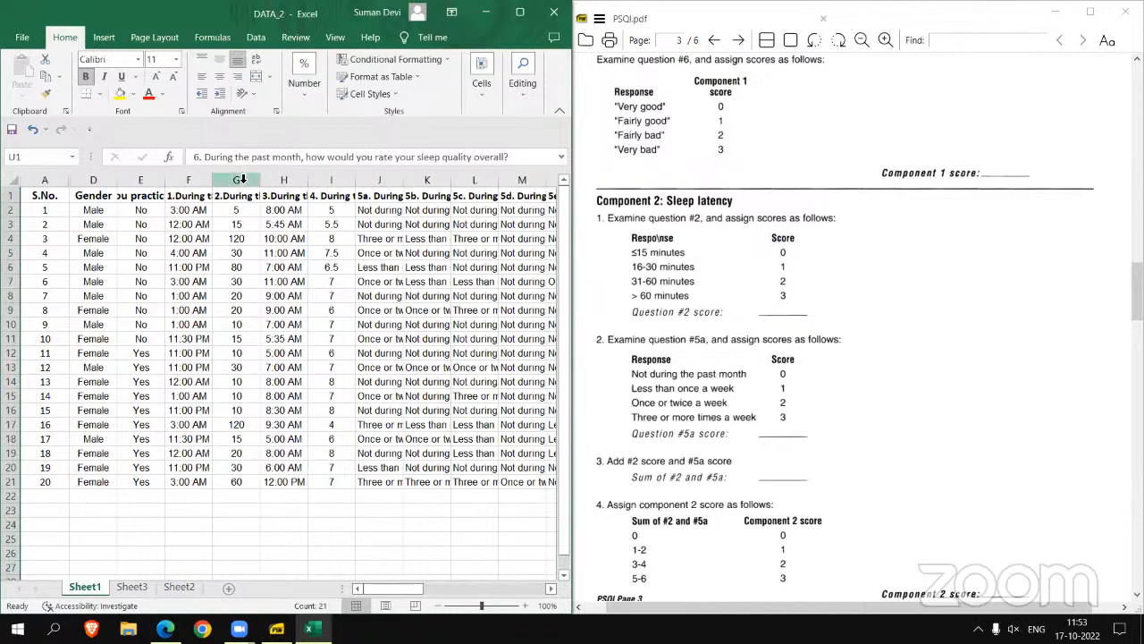
left_click(240, 179)
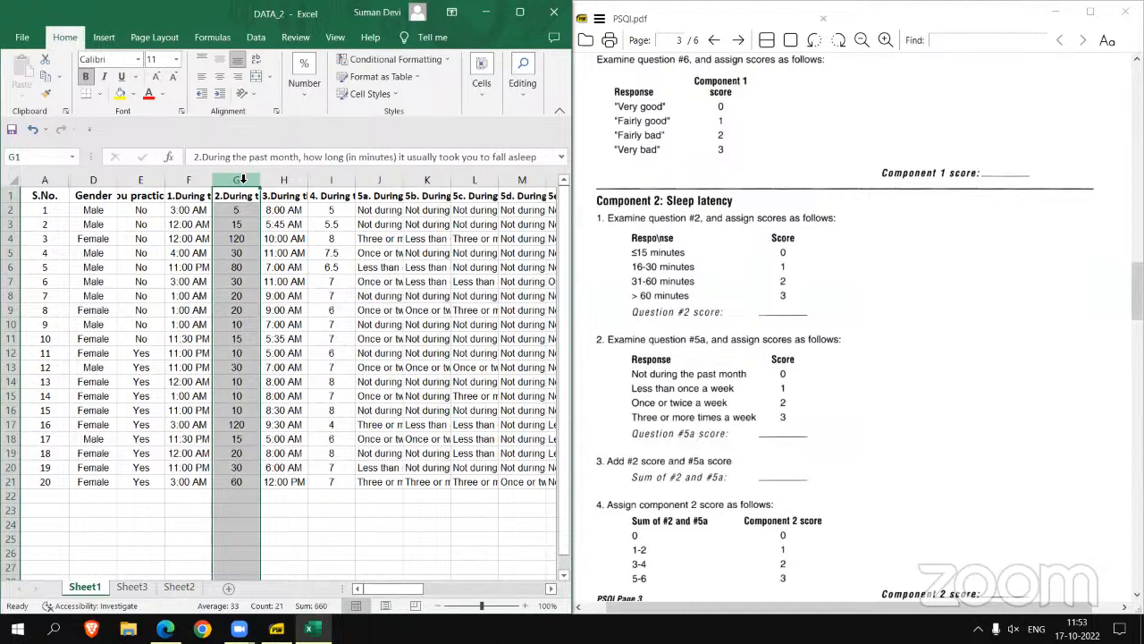
key("ctrl+c")
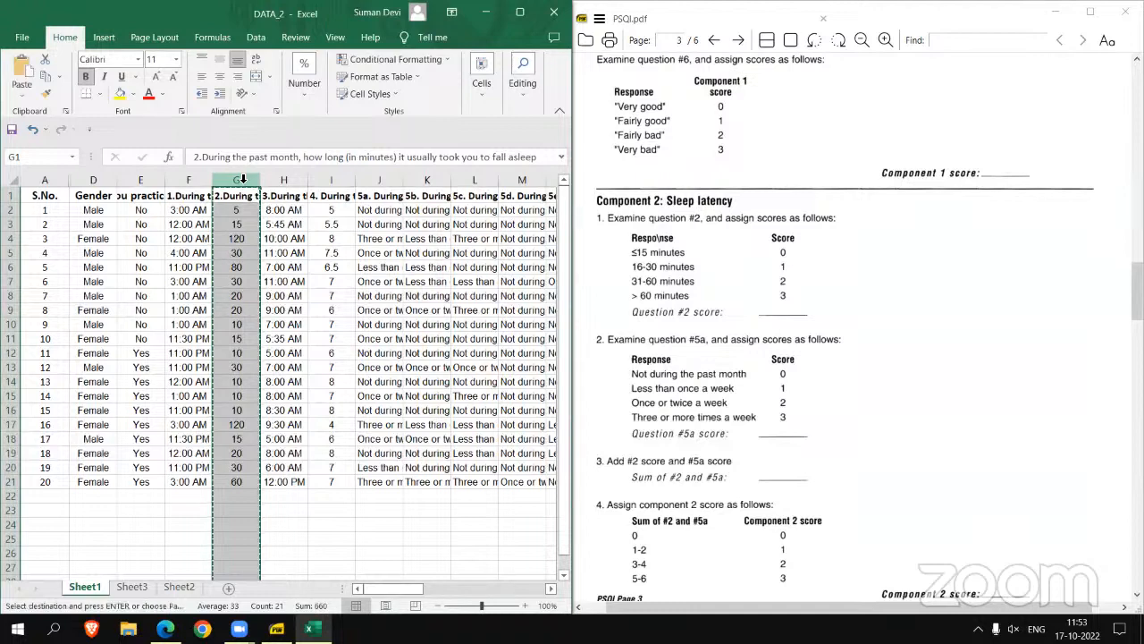
left_click(181, 588)
left_click(134, 587)
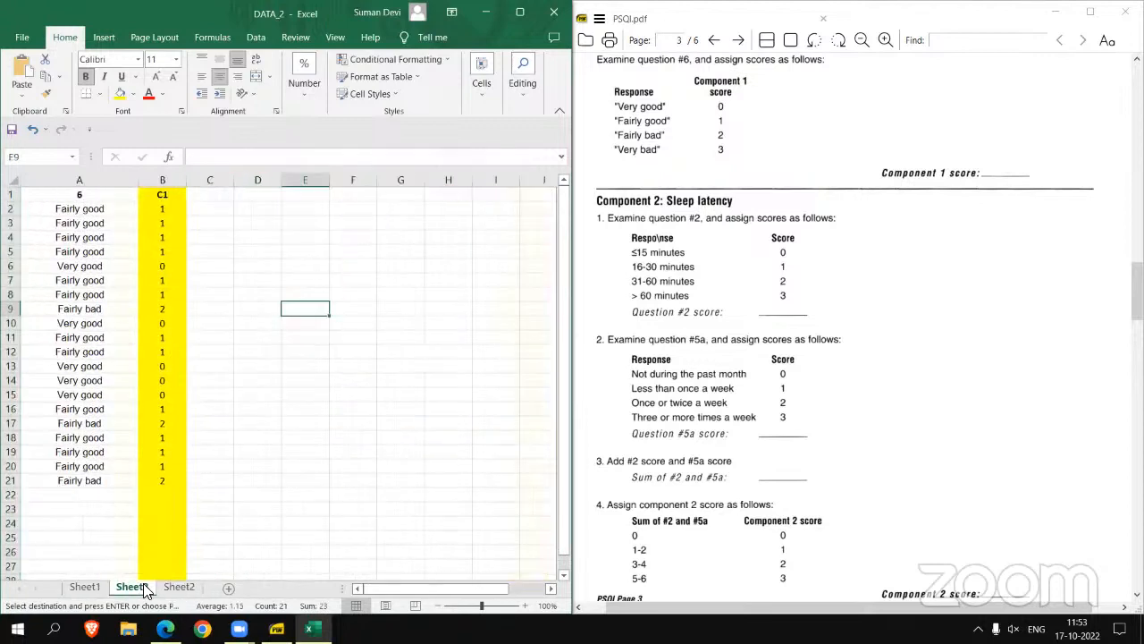
left_click(220, 179)
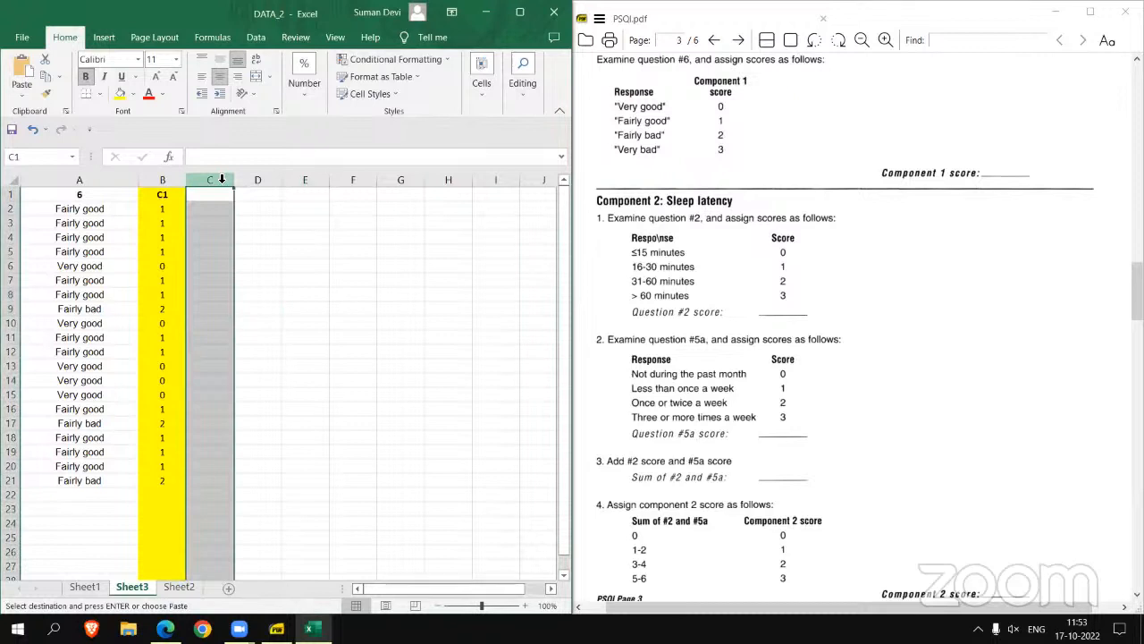
key("ctrl+v")
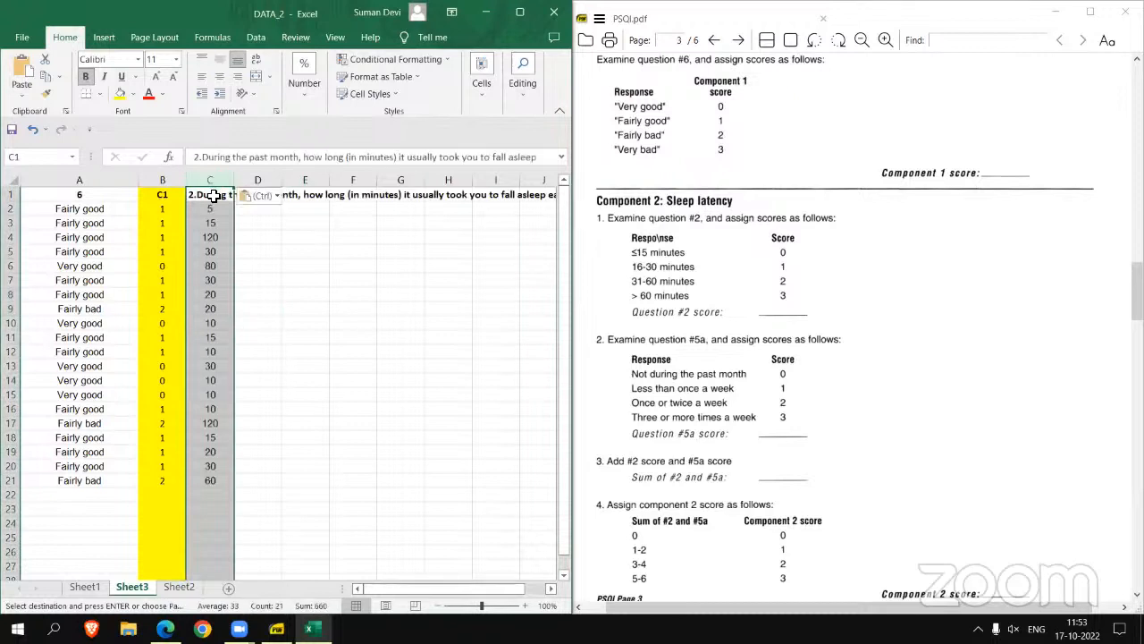
- Replace the long header in C1 with the heading 2
left_click(214, 197)
key("Delete")
left_click(265, 250)
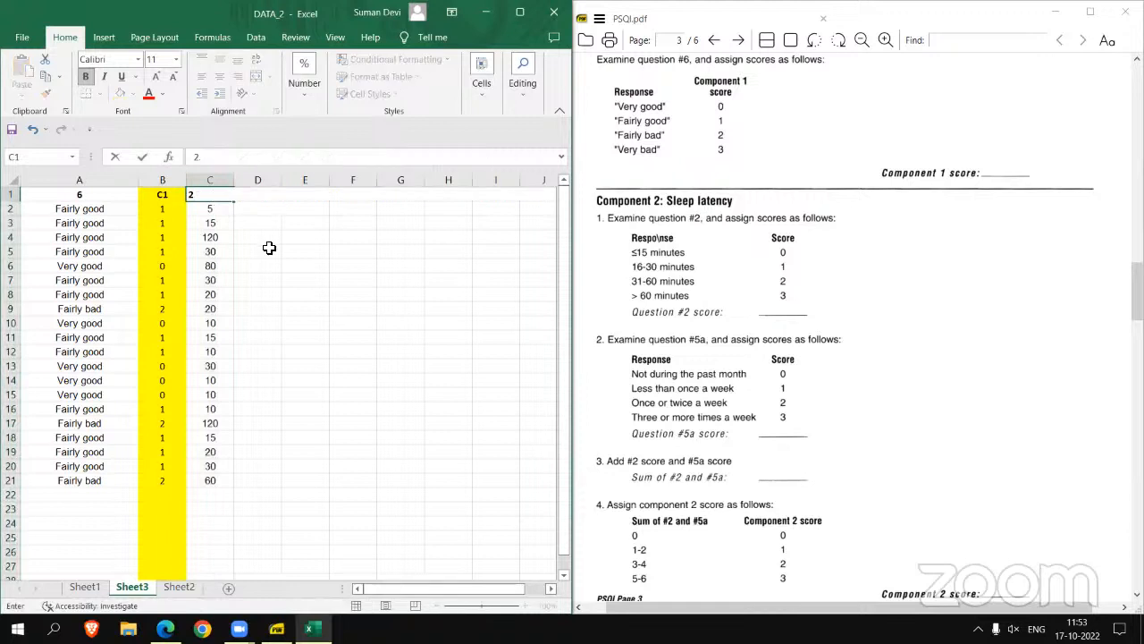
left_click(214, 195)
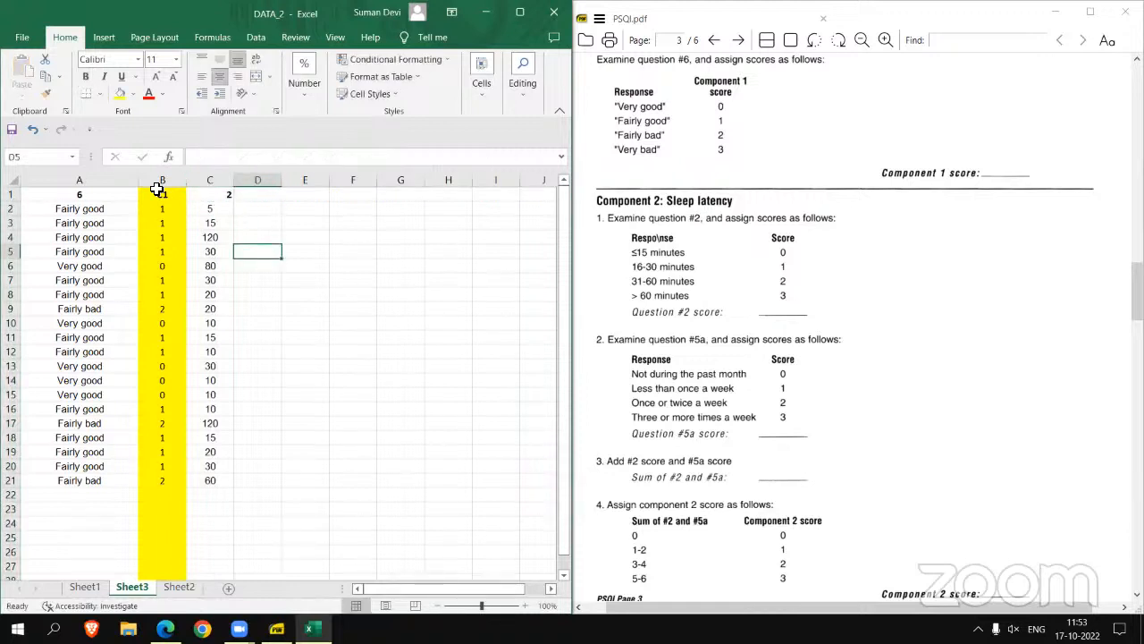
type("2")
key("ctrl+Return")
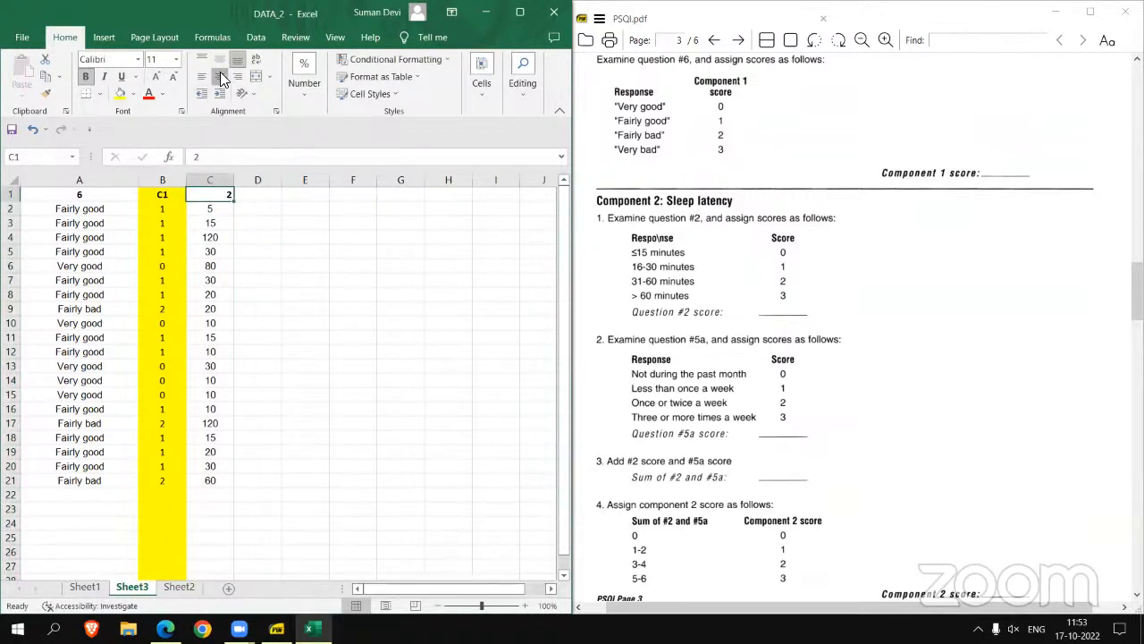
- Add the bold heading Scr 2 in D1, then select column C
left_click(258, 196)
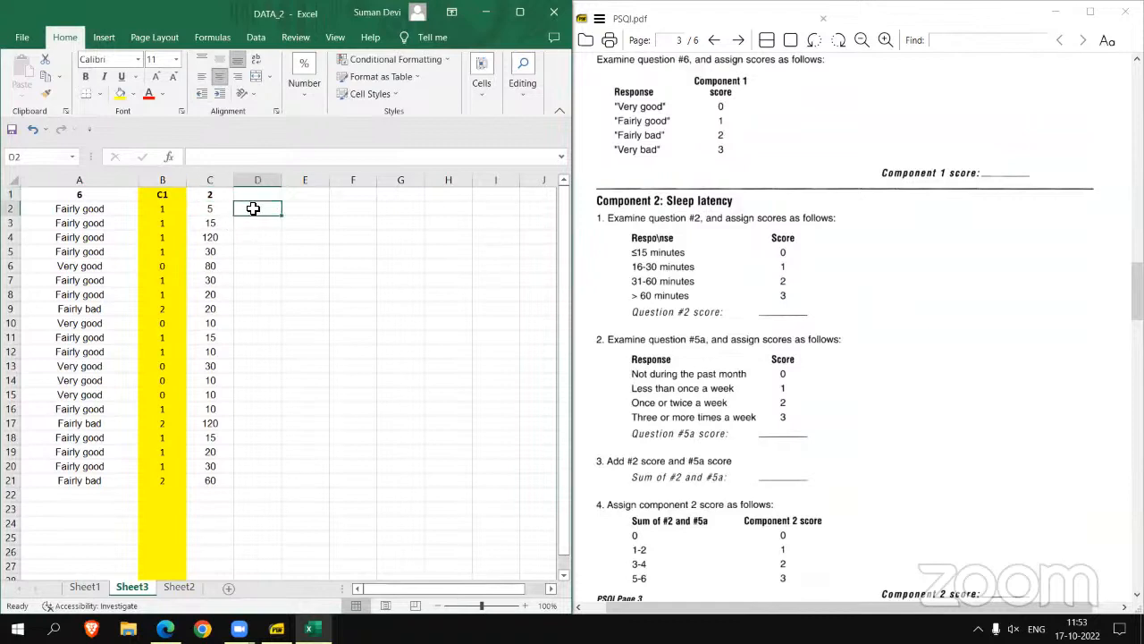
key("ctrl+b")
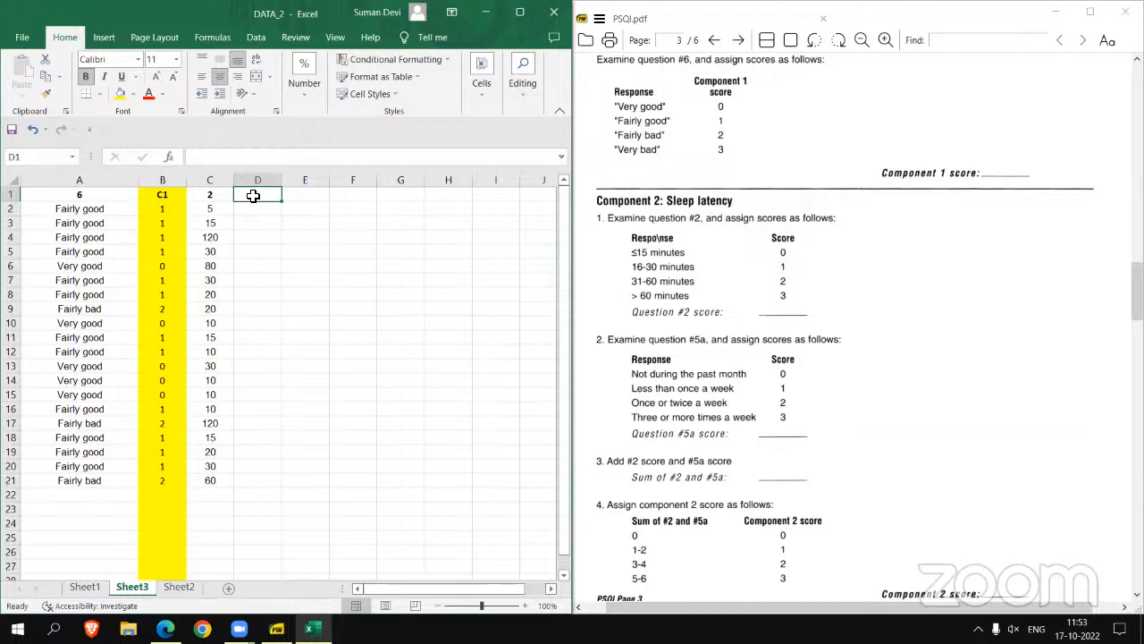
type("Scr")
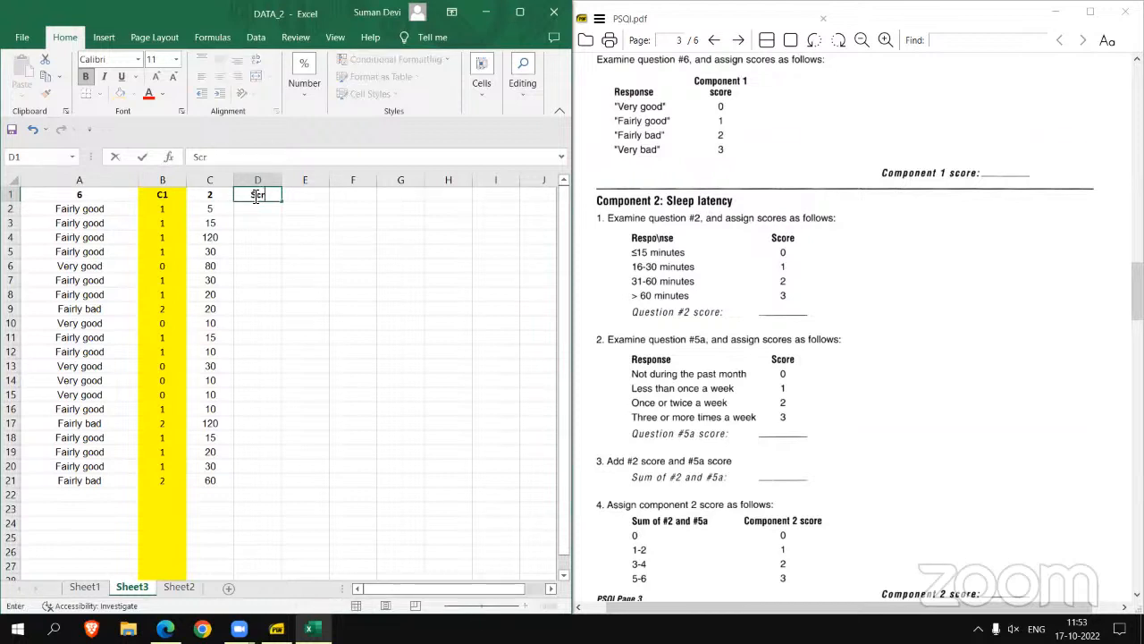
type(" 2")
key("Return")
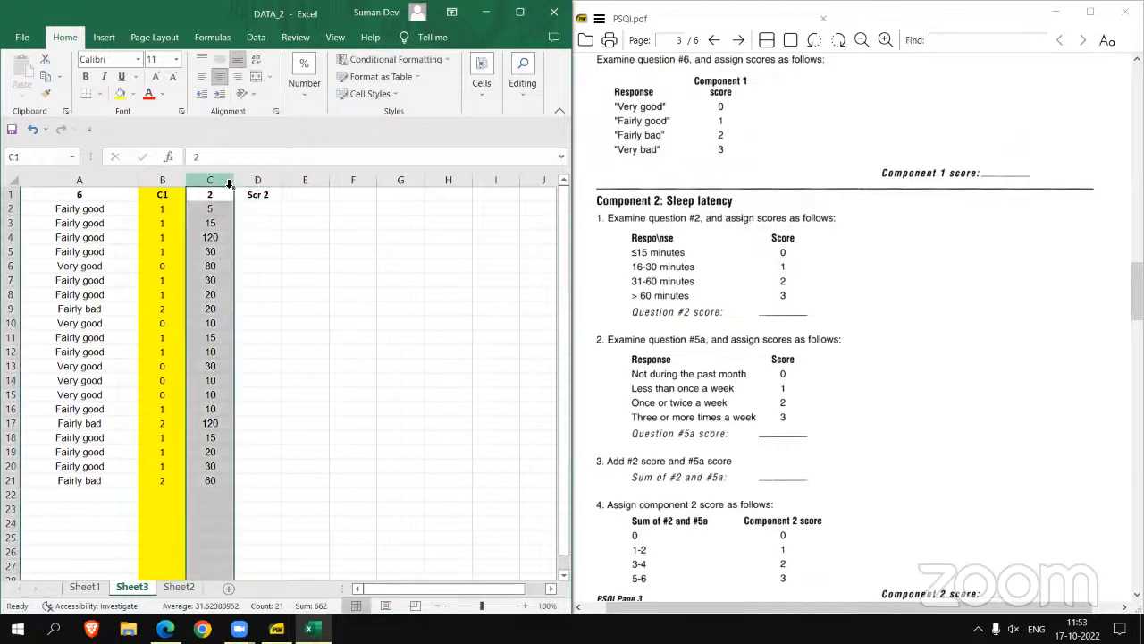
left_click(209, 180)
- Filter column C to the values 5, 10 and 15
left_click(522, 85)
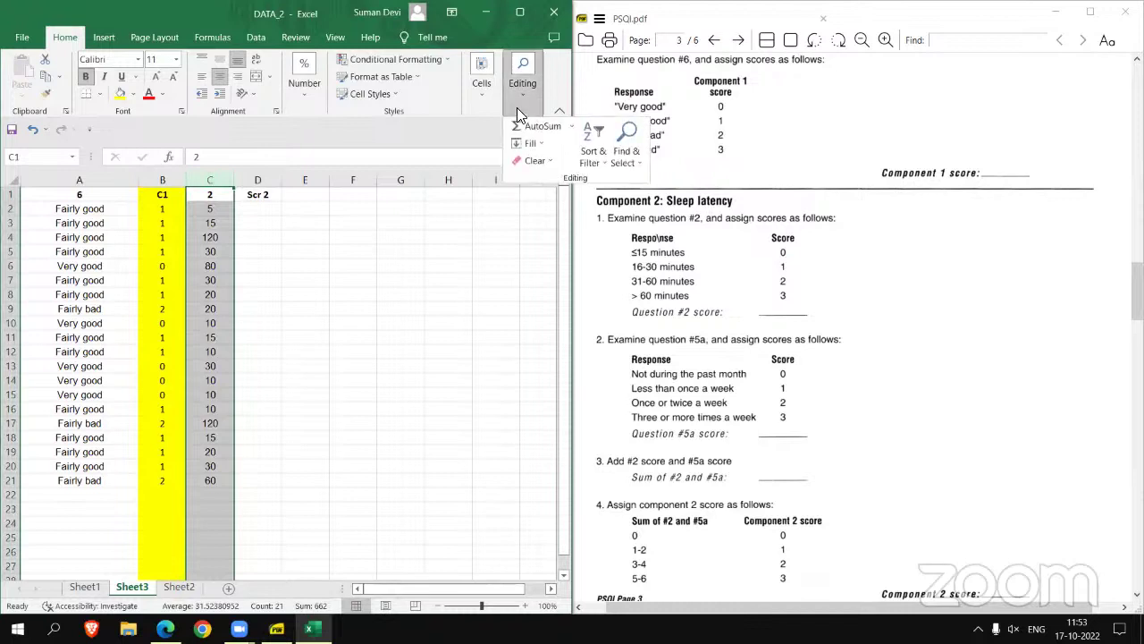
left_click(595, 152)
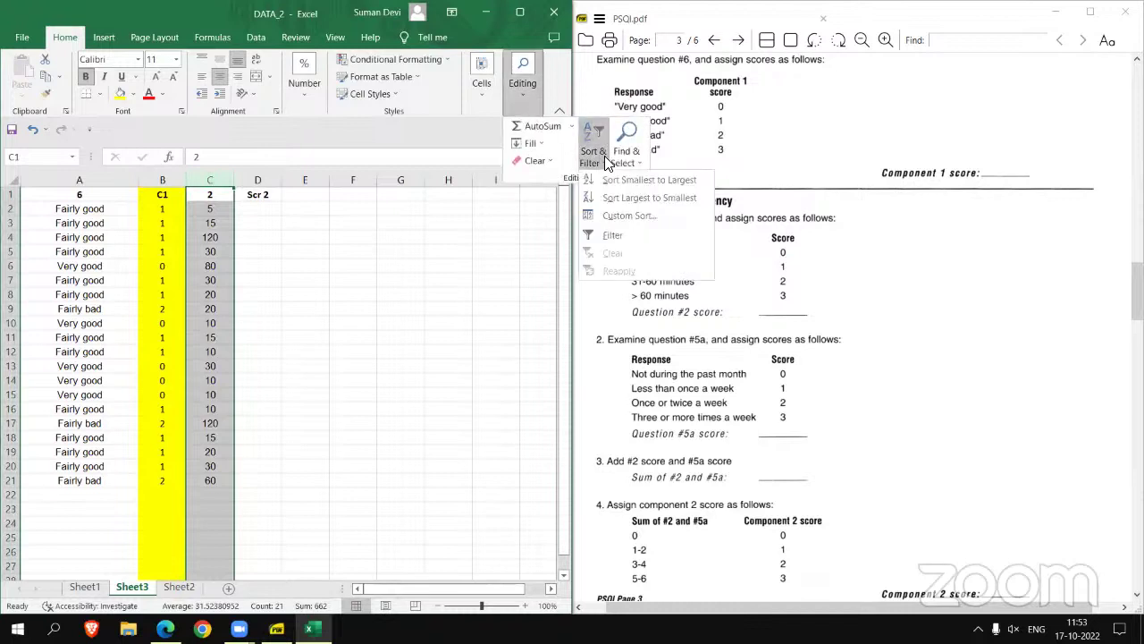
left_click(620, 234)
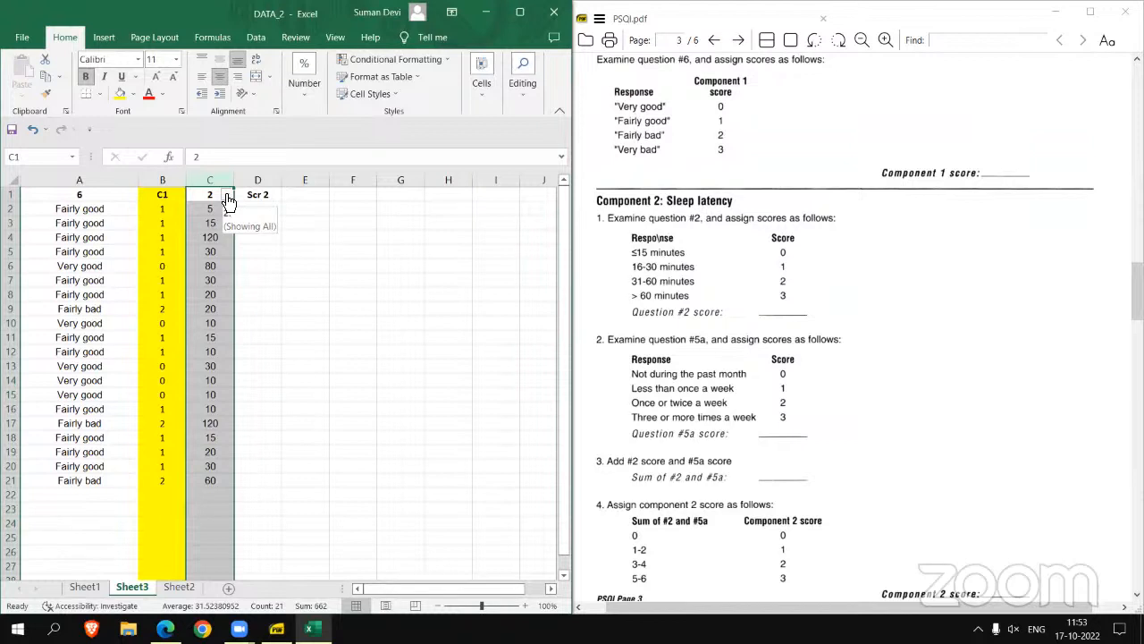
left_click(227, 196)
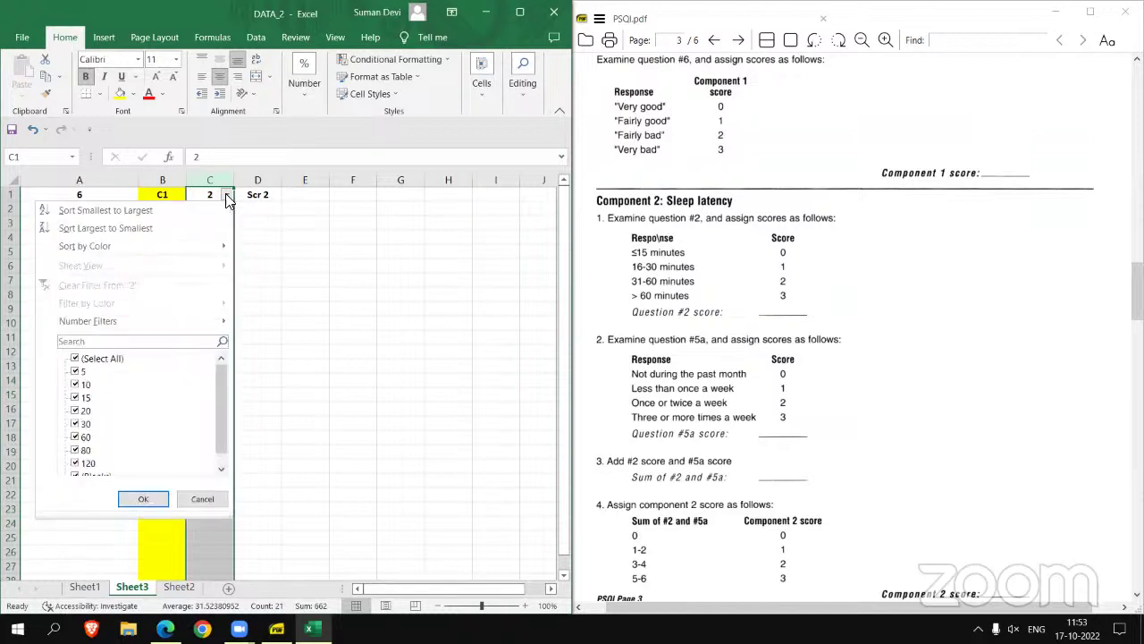
left_click(75, 358)
left_click(75, 370)
left_click(75, 396)
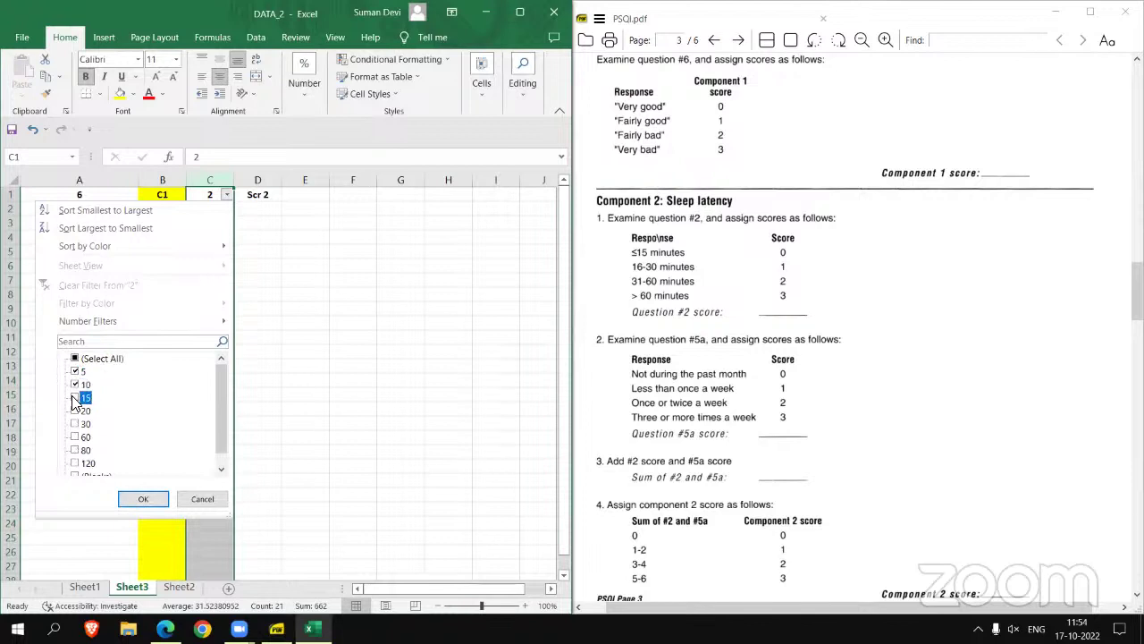
left_click(142, 499)
- Fill score 0 down the visible Scr 2 rows
left_click(249, 212)
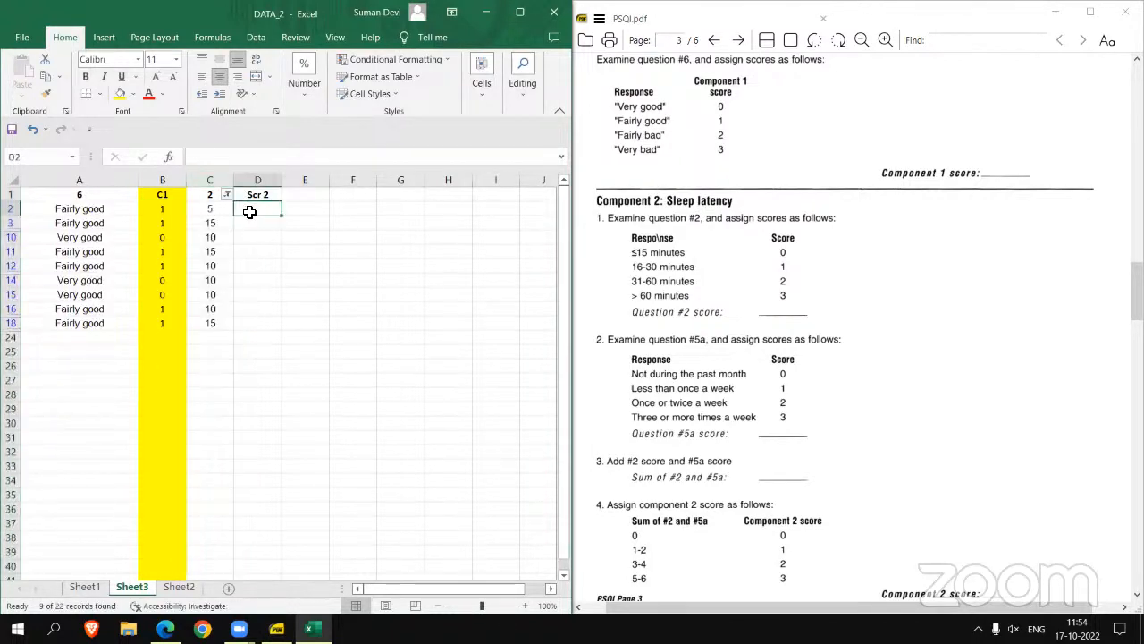
type("0")
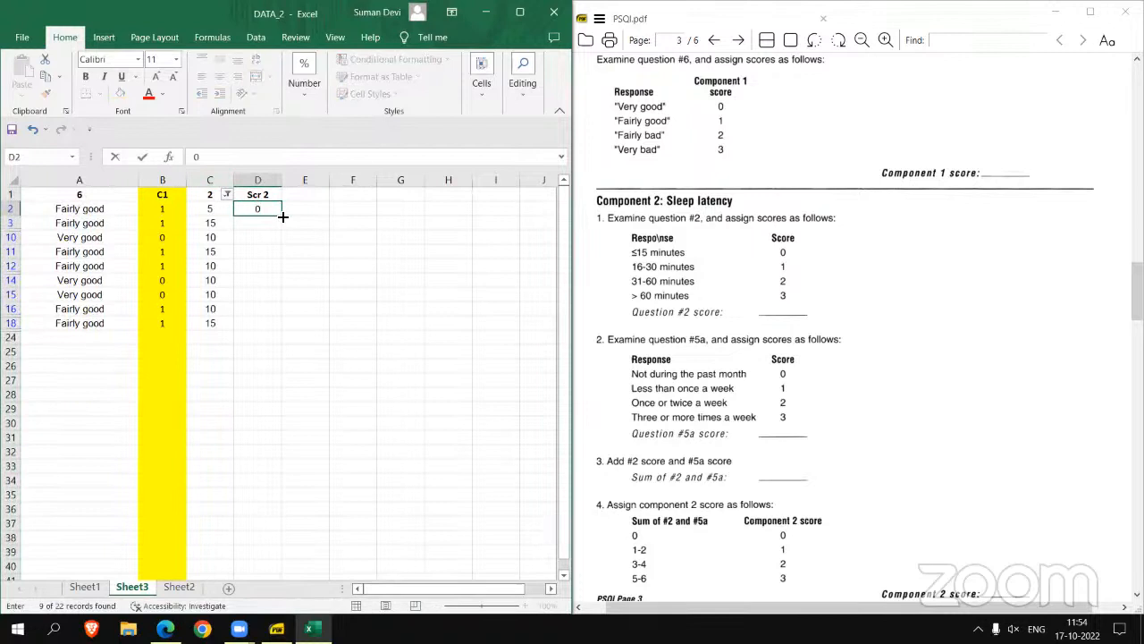
left_click_drag(281, 215, 279, 326)
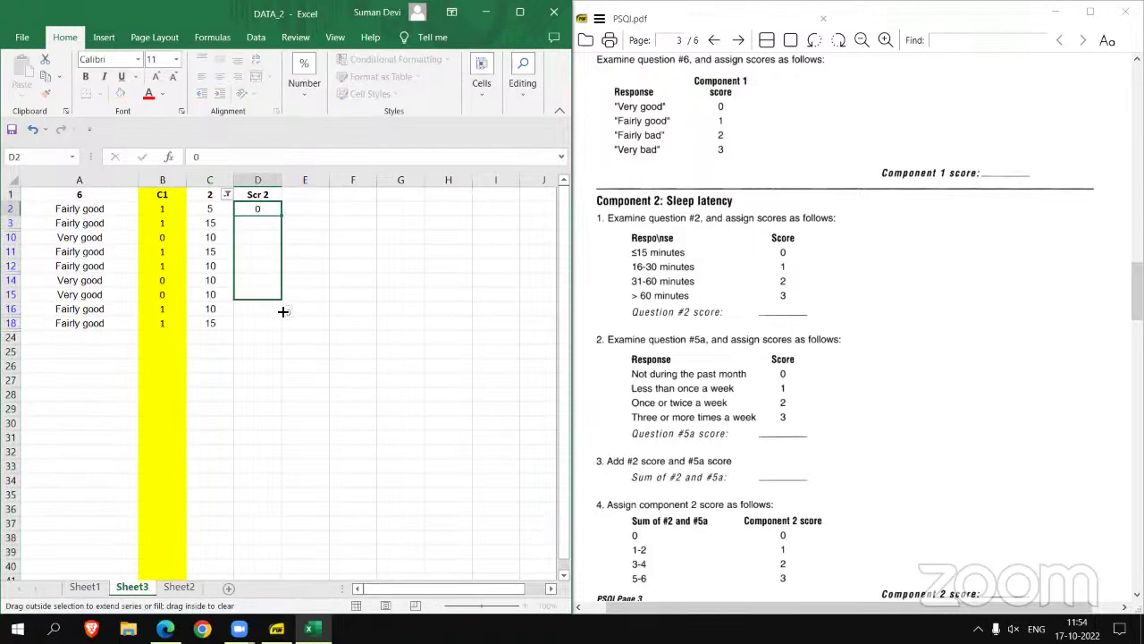
left_click(227, 194)
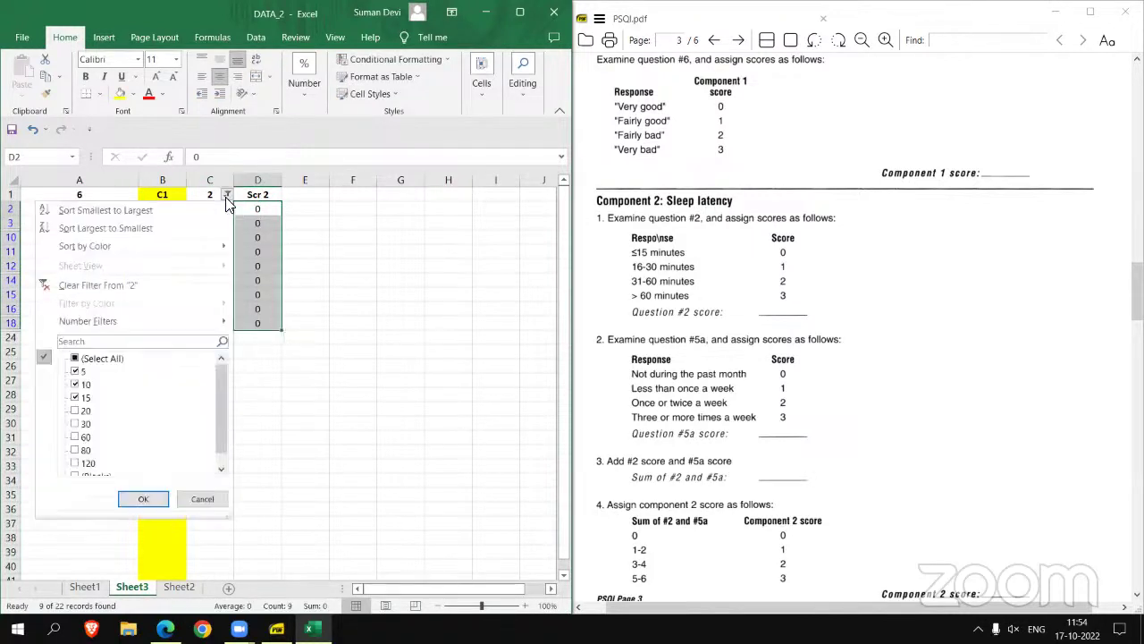
- Filter column C to 20 and 30 and fill a Scr 2 score of 1 for those rows
left_click(75, 359)
left_click(75, 359)
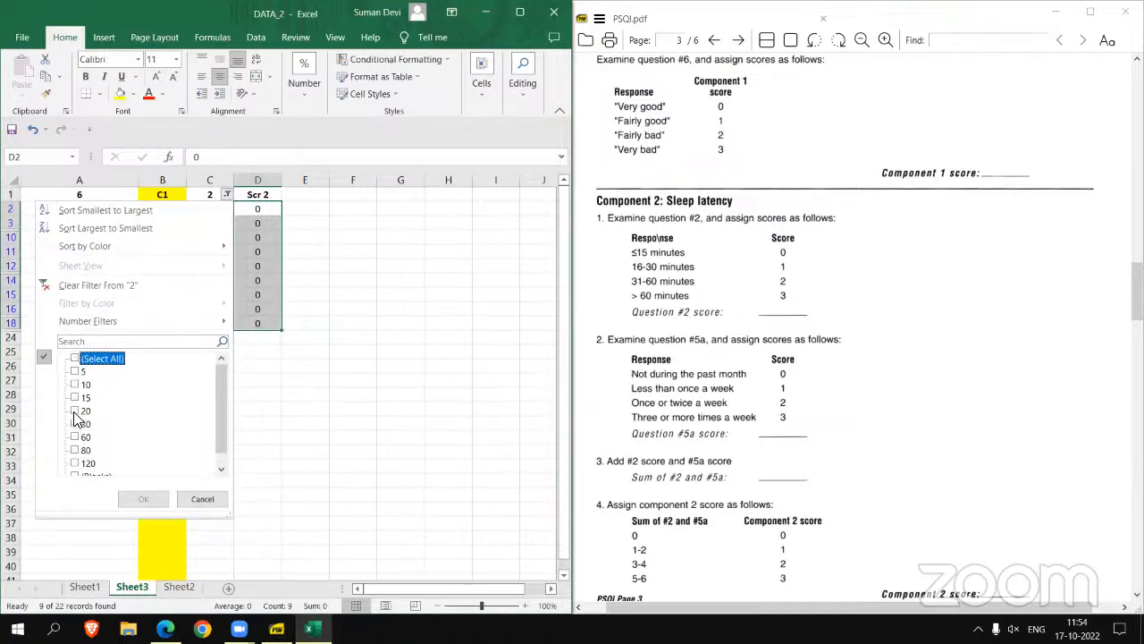
left_click(75, 411)
left_click(75, 424)
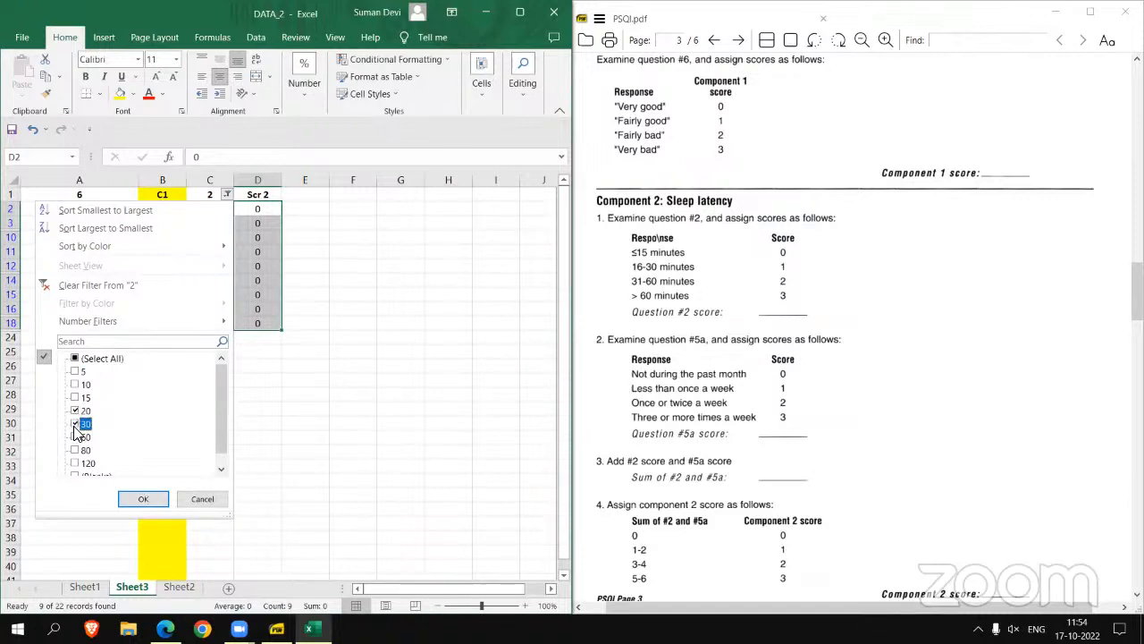
left_click(143, 498)
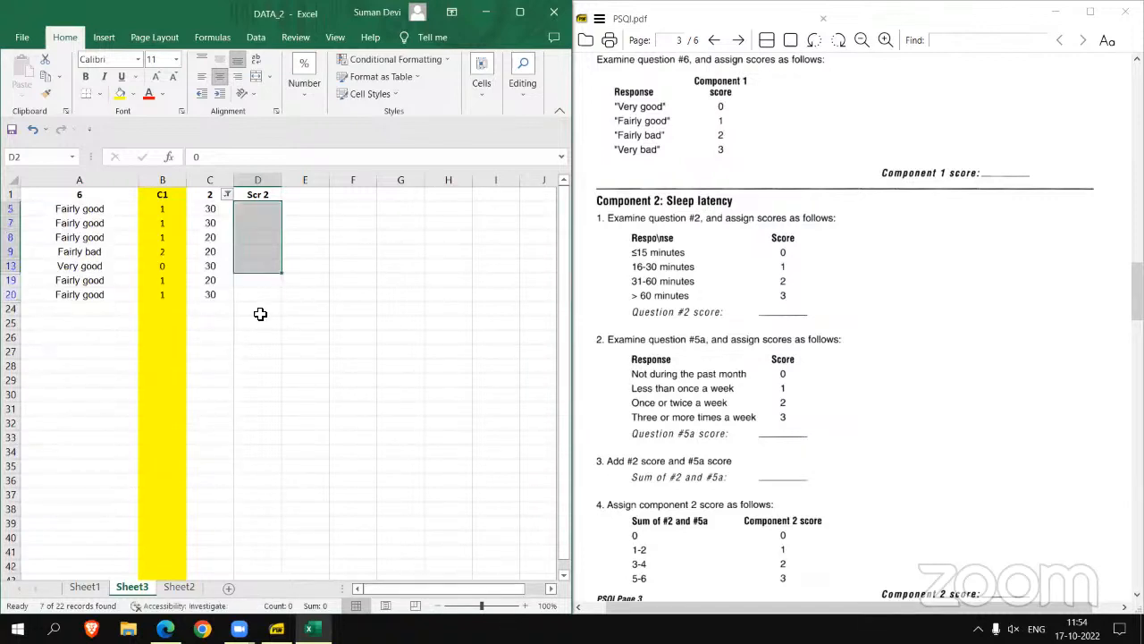
left_click(266, 211)
type("1")
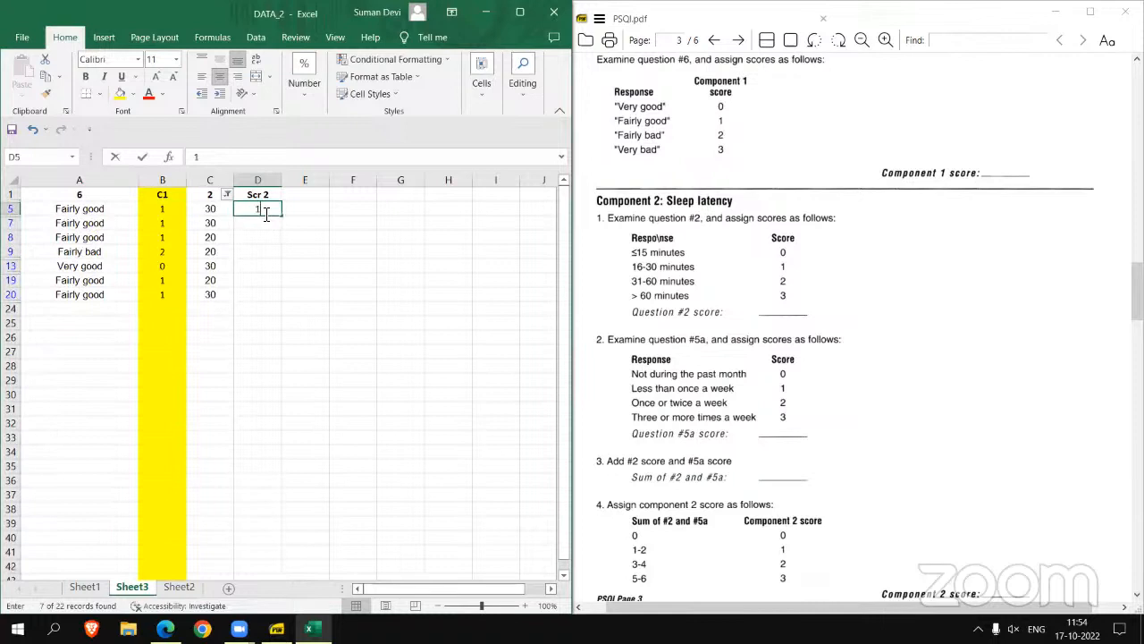
left_click_drag(280, 216, 279, 299)
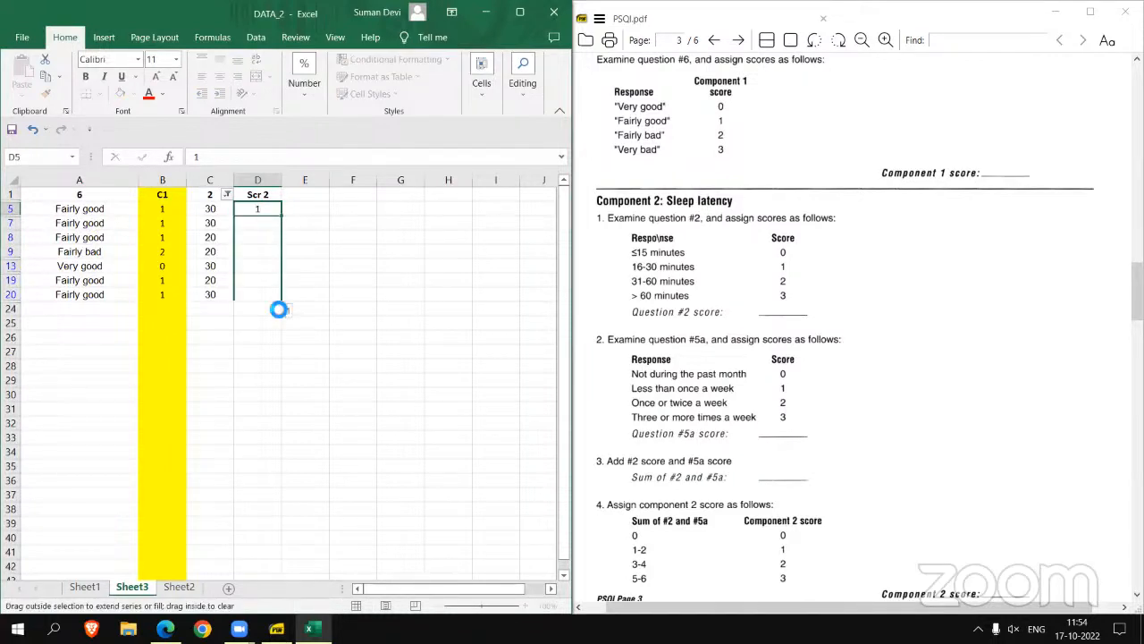
- Refilter column C to 60 and give that row (D21) a Scr 2 score of 2
left_click(226, 194)
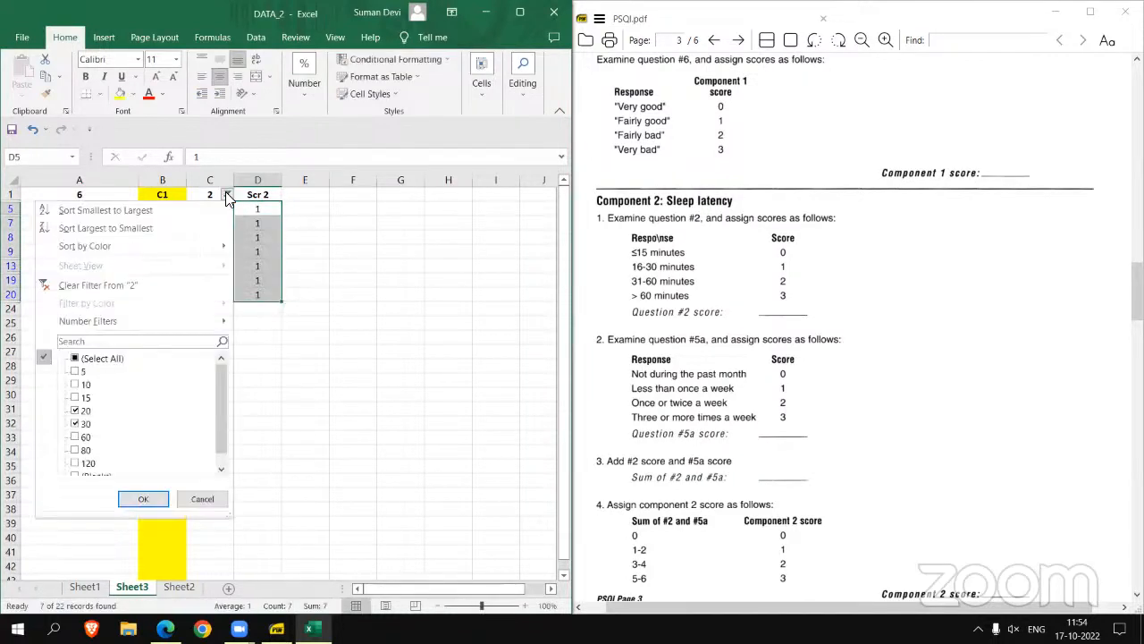
left_click(75, 411)
left_click(75, 424)
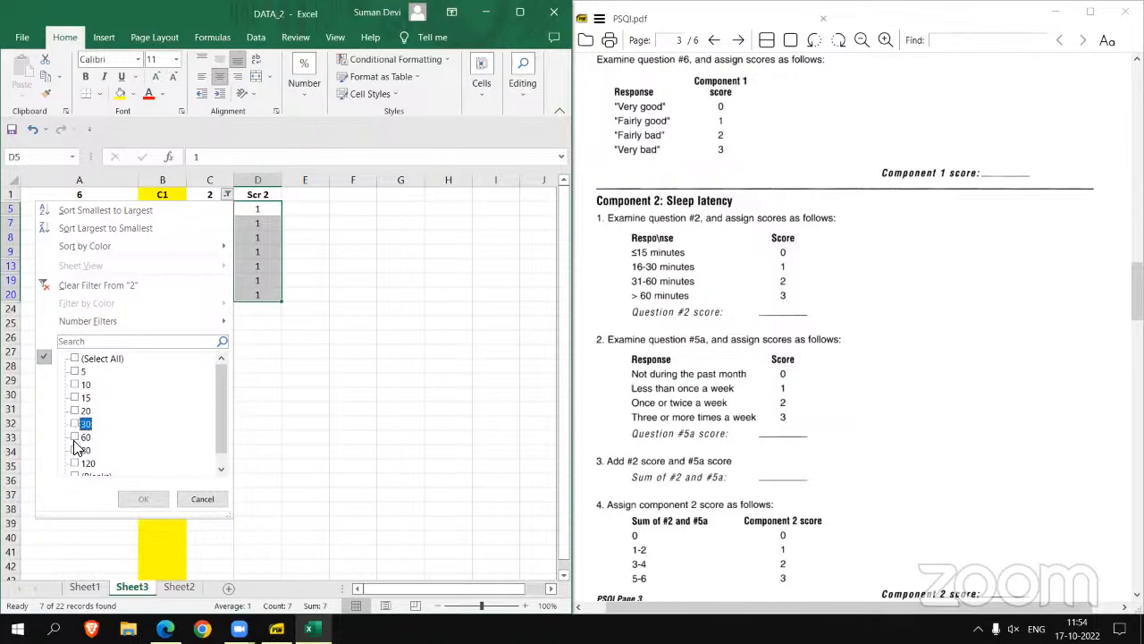
left_click(75, 436)
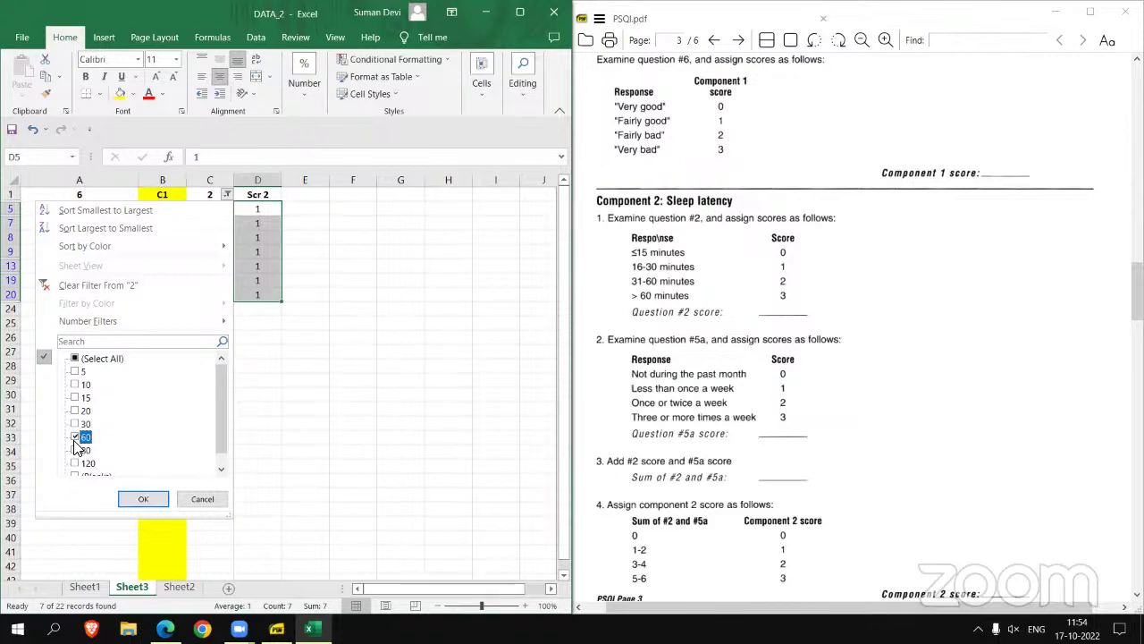
left_click(143, 499)
left_click(263, 215)
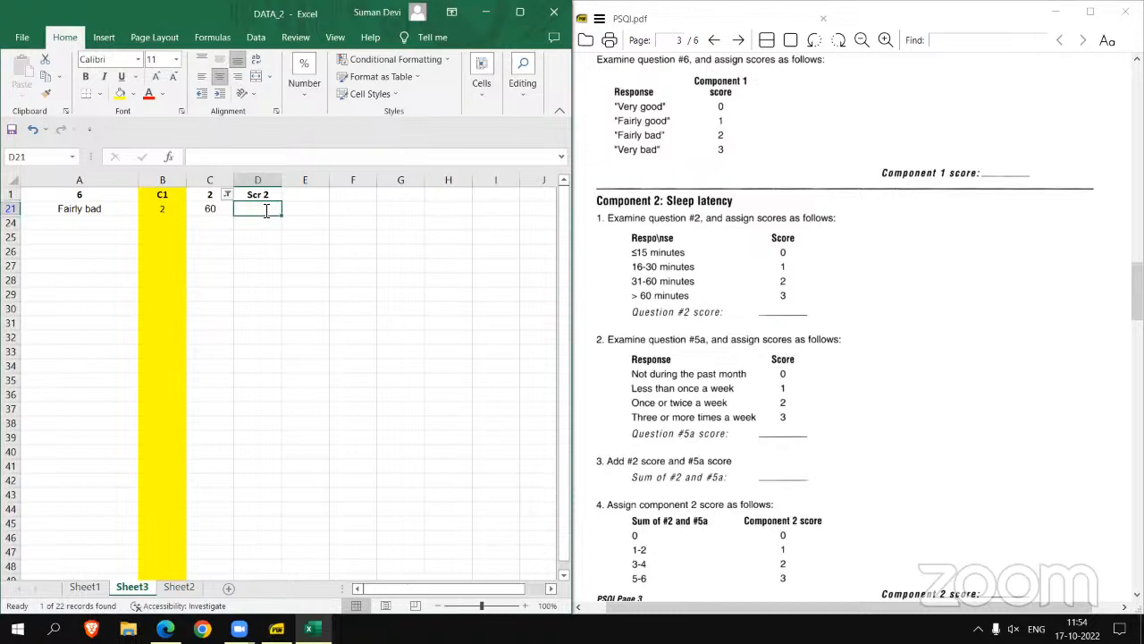
type("2")
- Refilter column C to 80 and 120 and fill a Scr 2 score of 3 down those rows
left_click(227, 195)
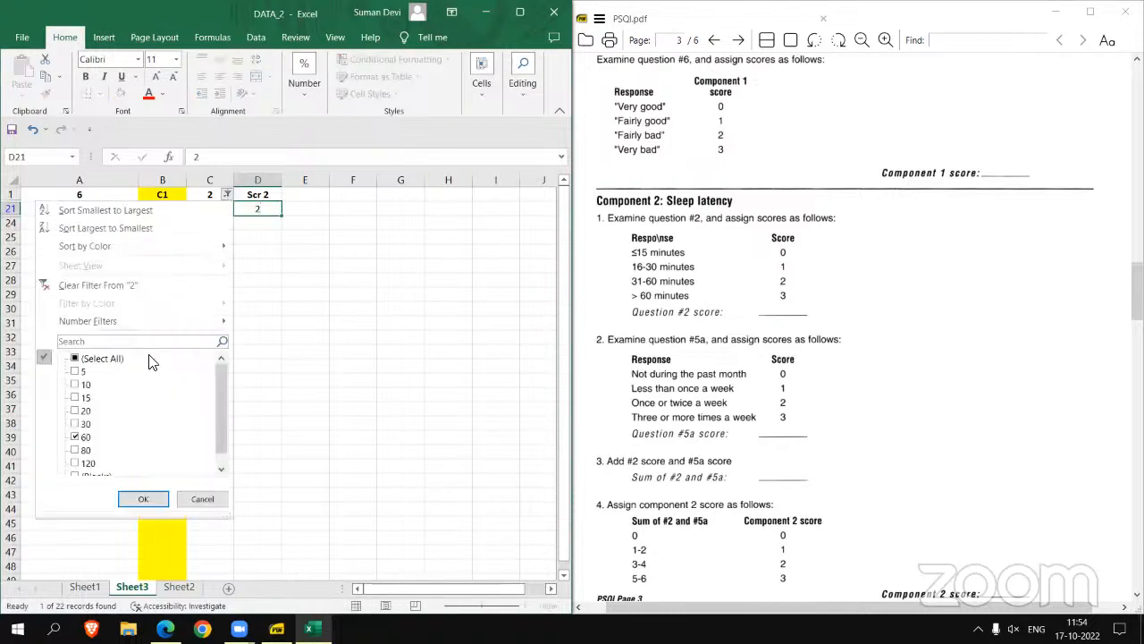
left_click(75, 436)
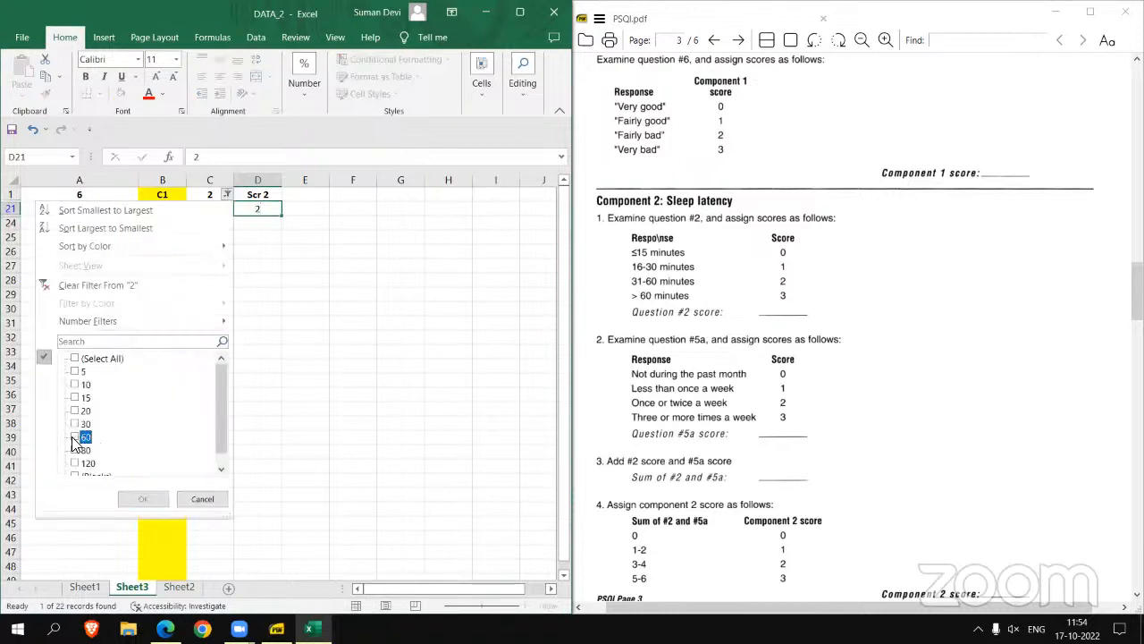
left_click(75, 450)
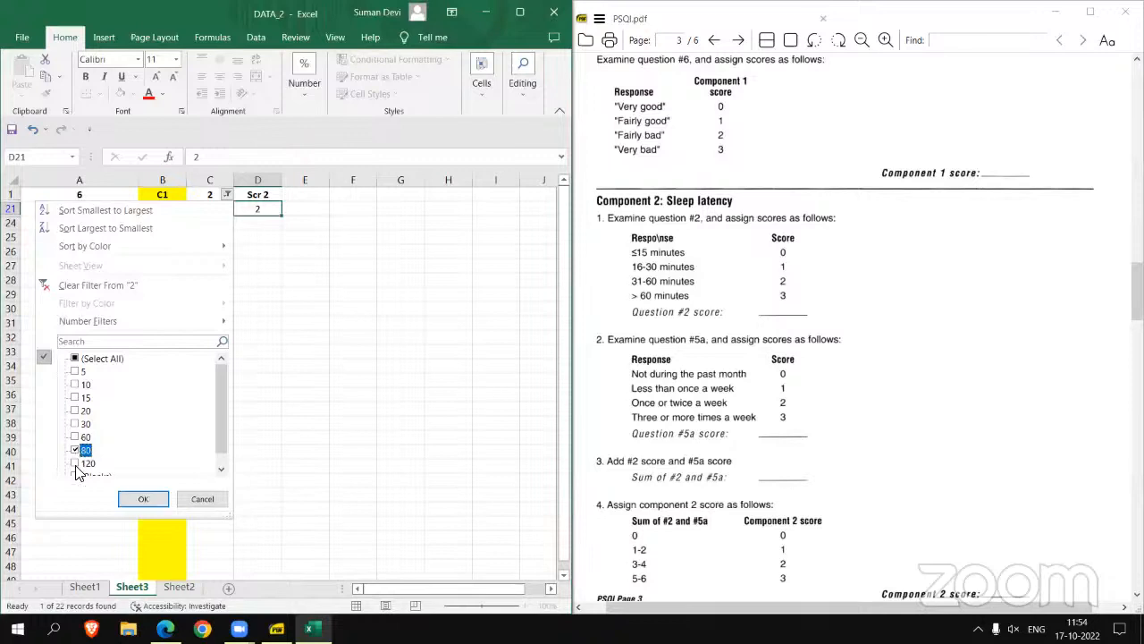
left_click(75, 463)
left_click(139, 498)
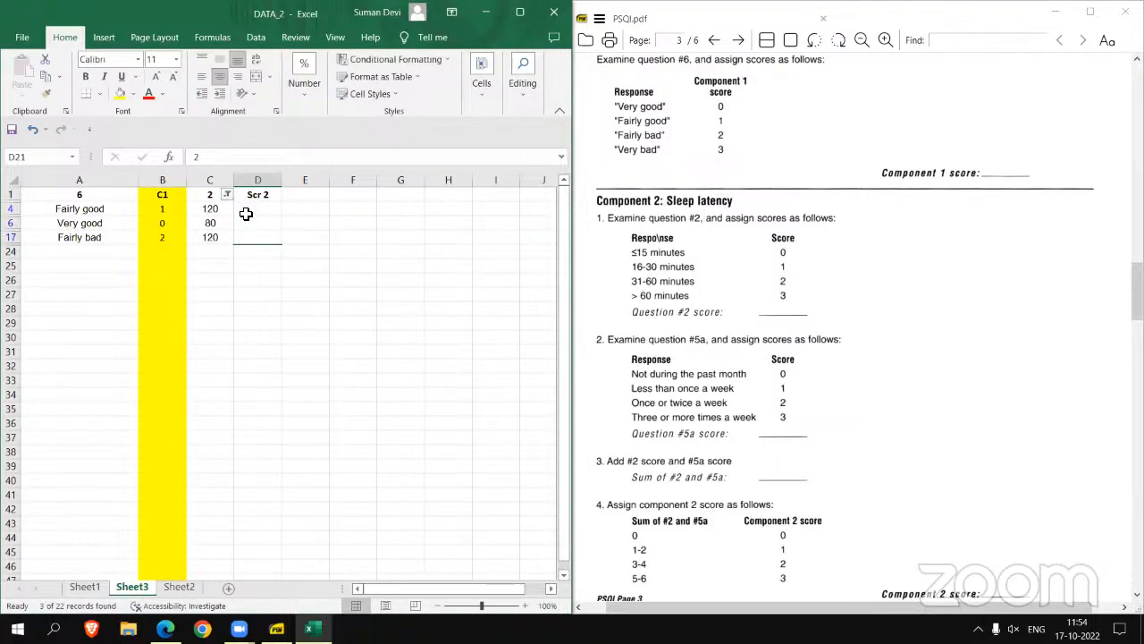
left_click(246, 212)
type("3")
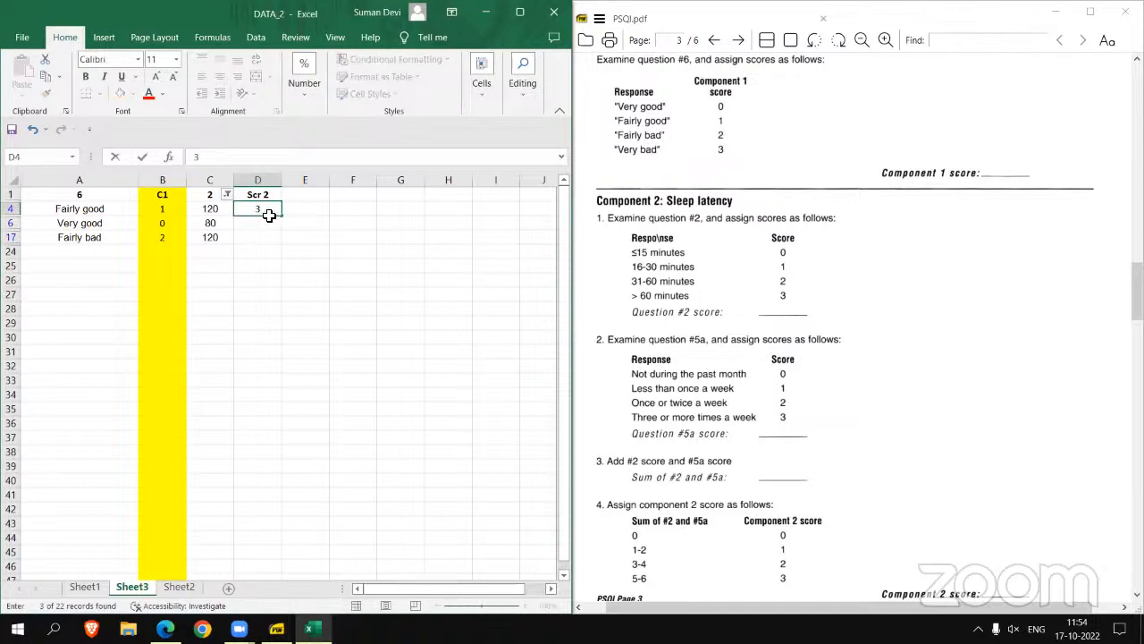
left_click_drag(284, 216, 280, 240)
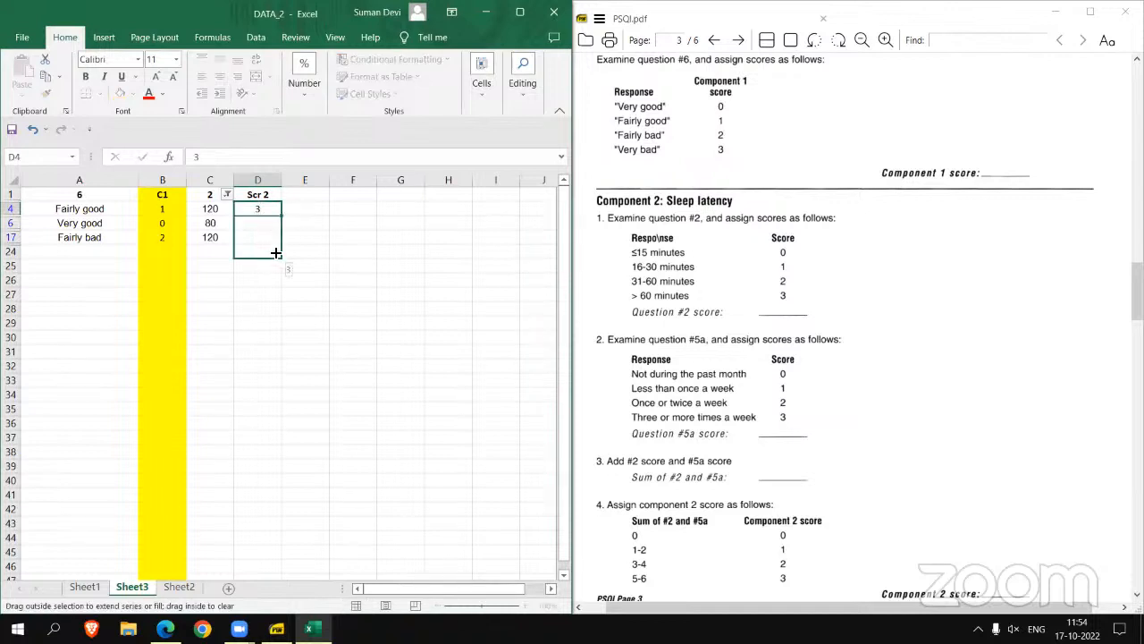
- Clear the column C filter and turn off filtering so every row shows
left_click(229, 195)
left_click(98, 285)
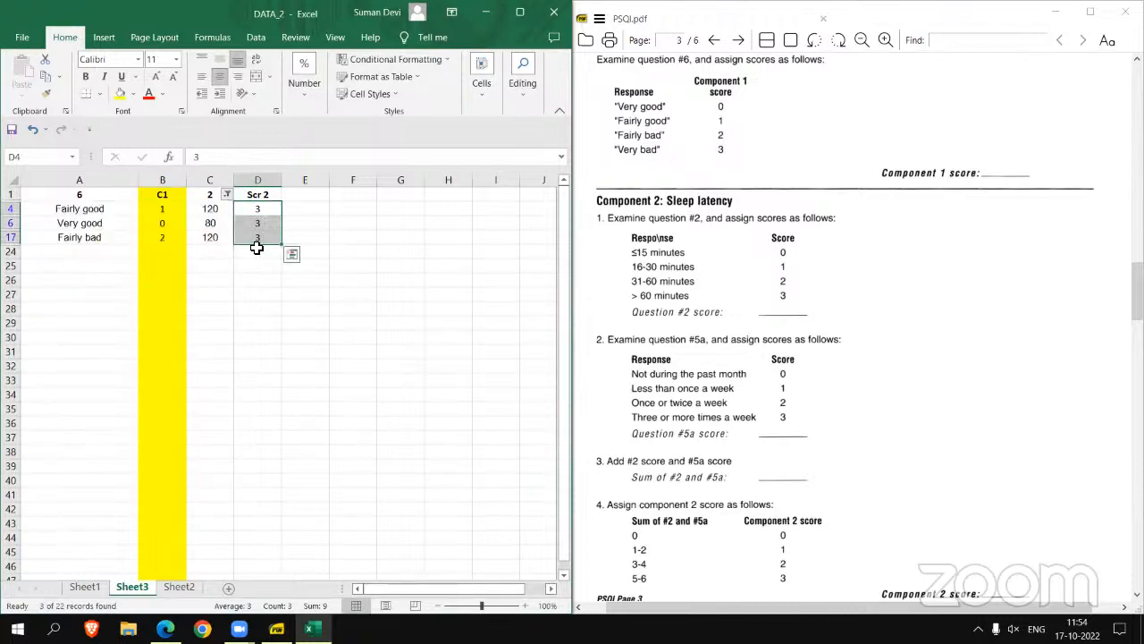
left_click(523, 76)
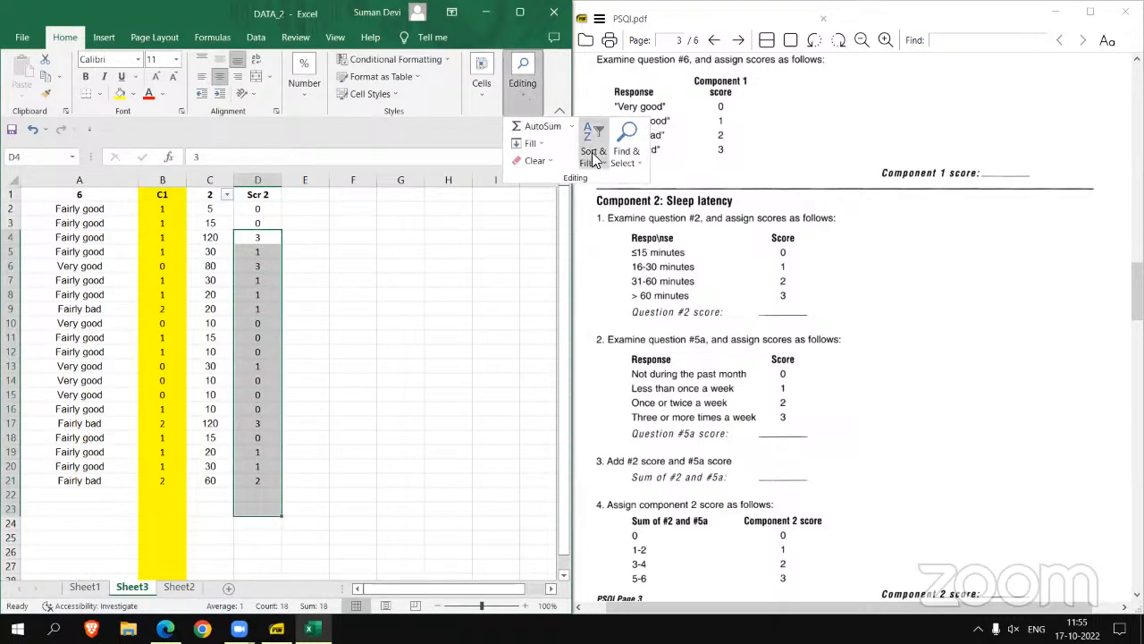
left_click(590, 143)
left_click(617, 217)
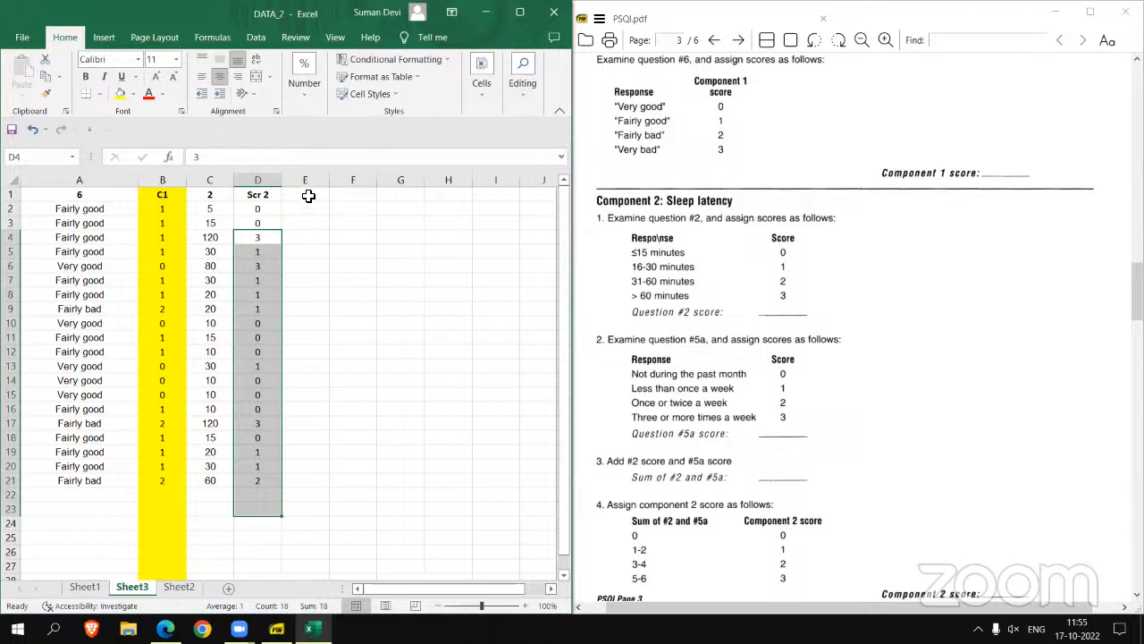
- Copy the question 5a column from Sheet1 and target column E on Sheet3 for pasting
left_click(308, 197)
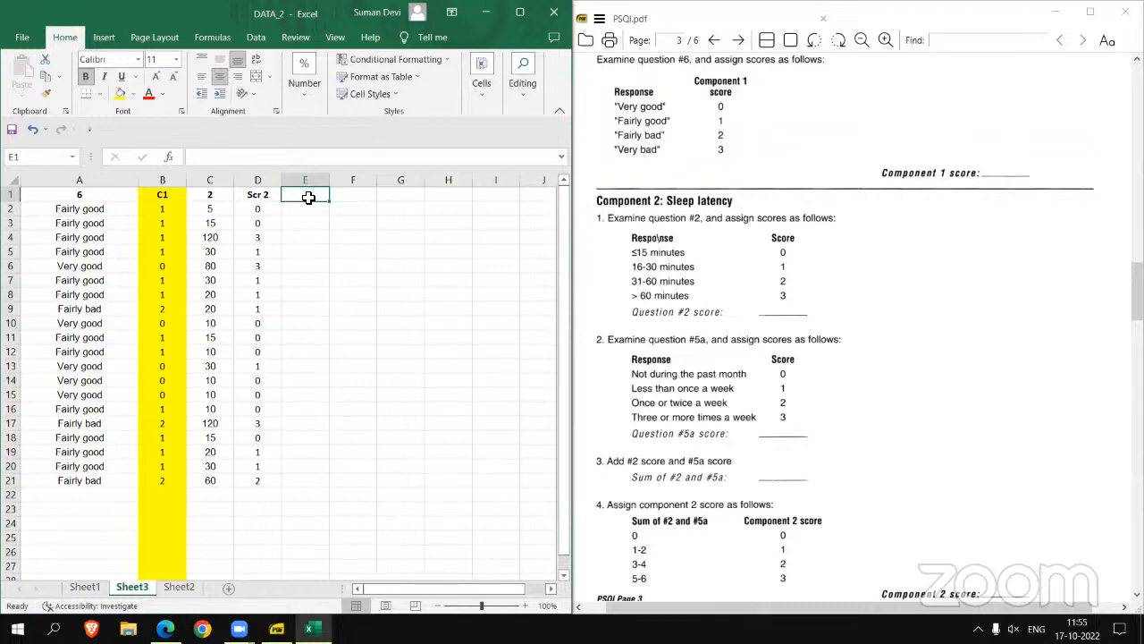
left_click(85, 586)
left_click(379, 180)
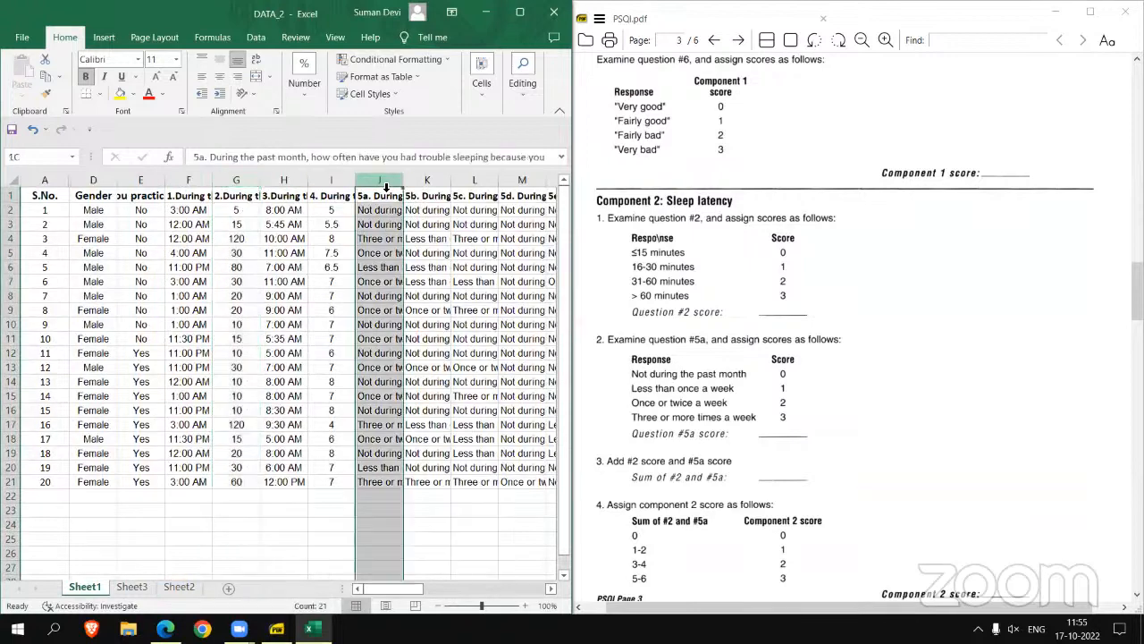
key("ctrl+c")
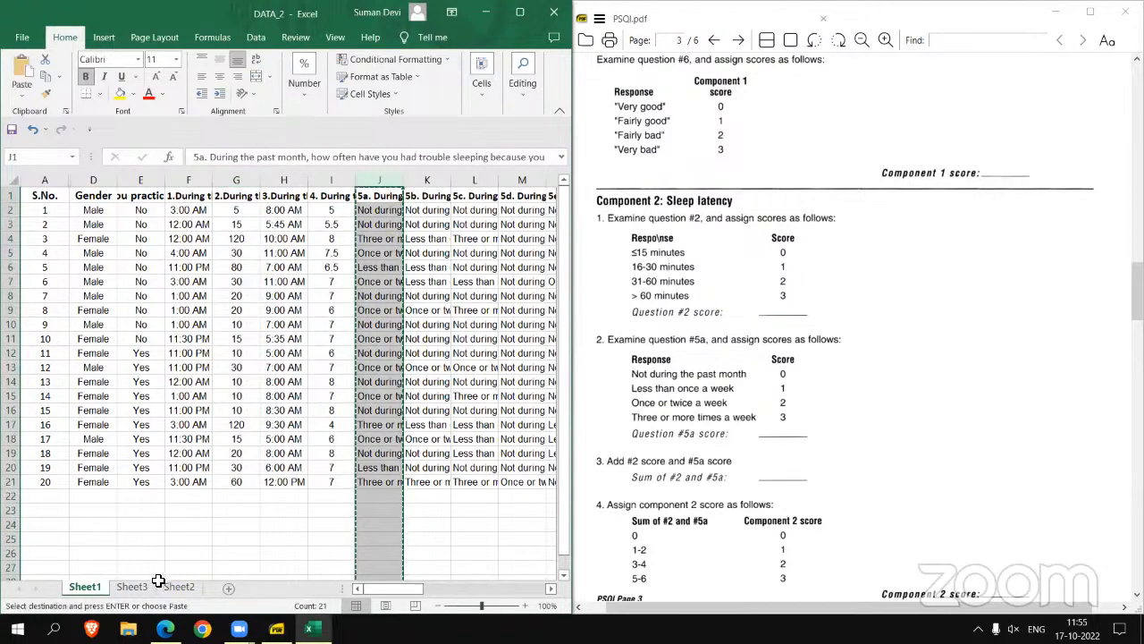
key("ctrl+Page_Down")
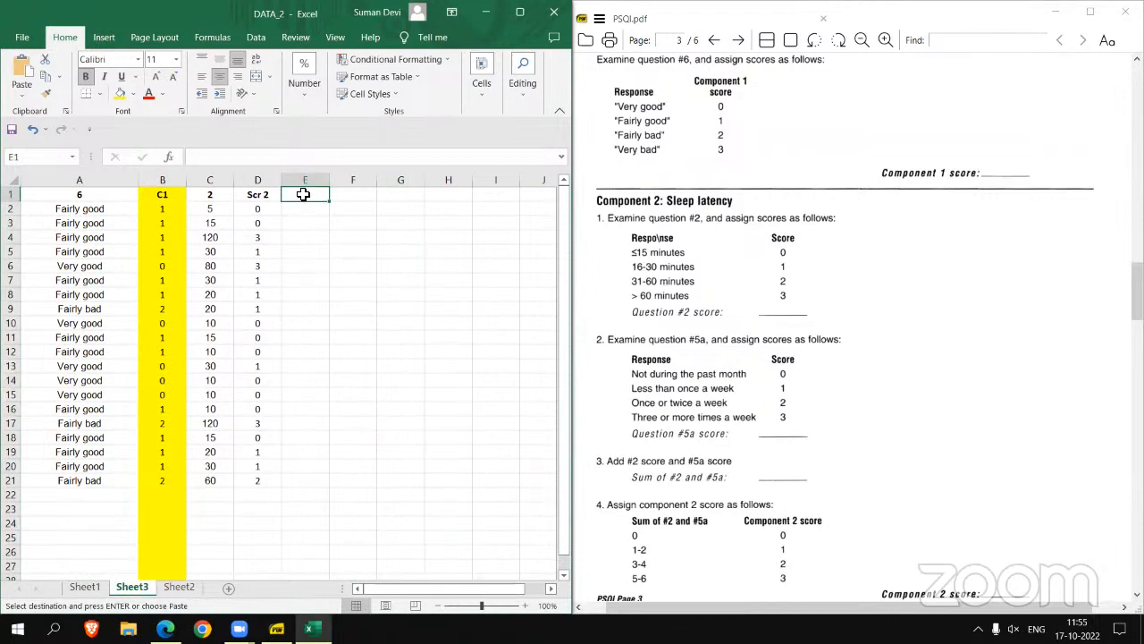
left_click(305, 179)
- Paste the 5a responses into column E, trim the heading to '5a', centre it and widen the column
key("ctrl+v")
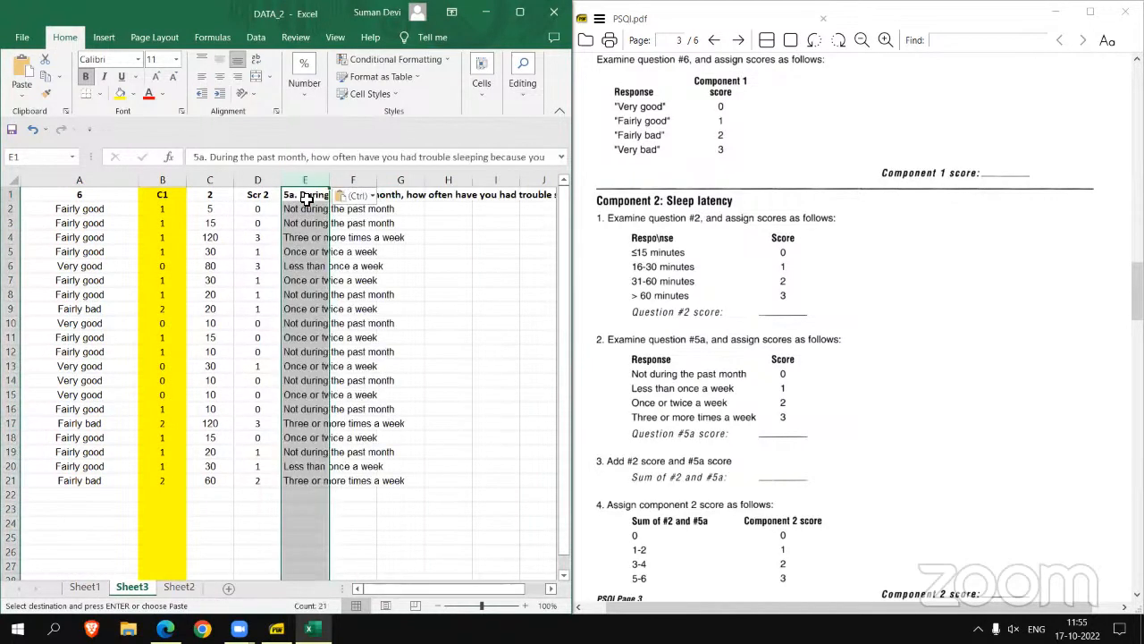
left_click(306, 197)
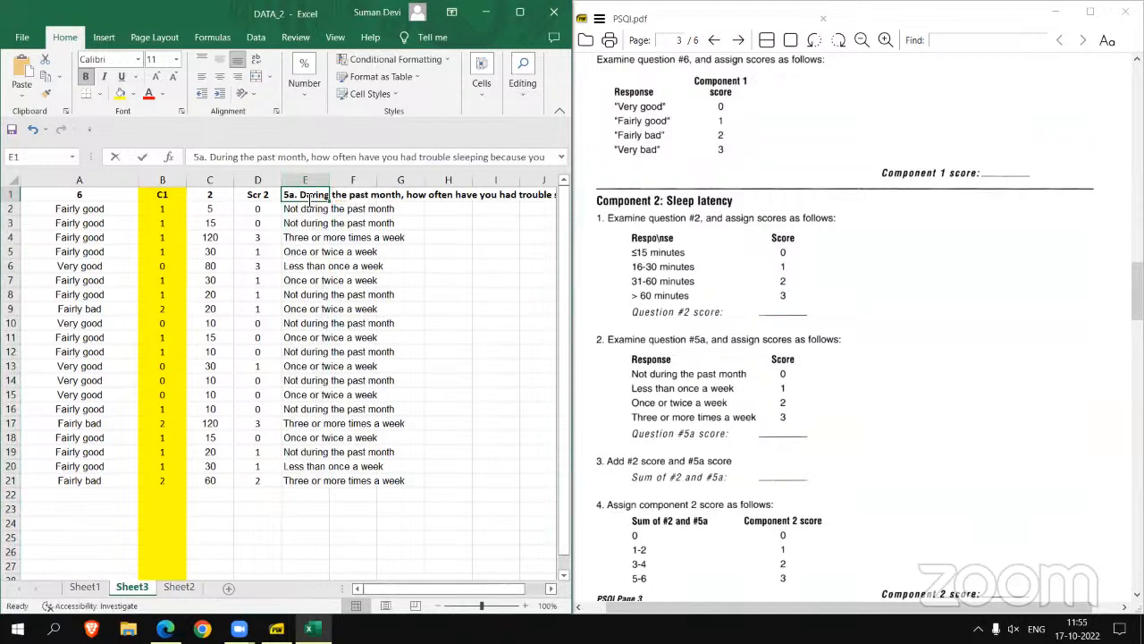
double_click(308, 199)
left_click_drag(301, 196, 506, 240)
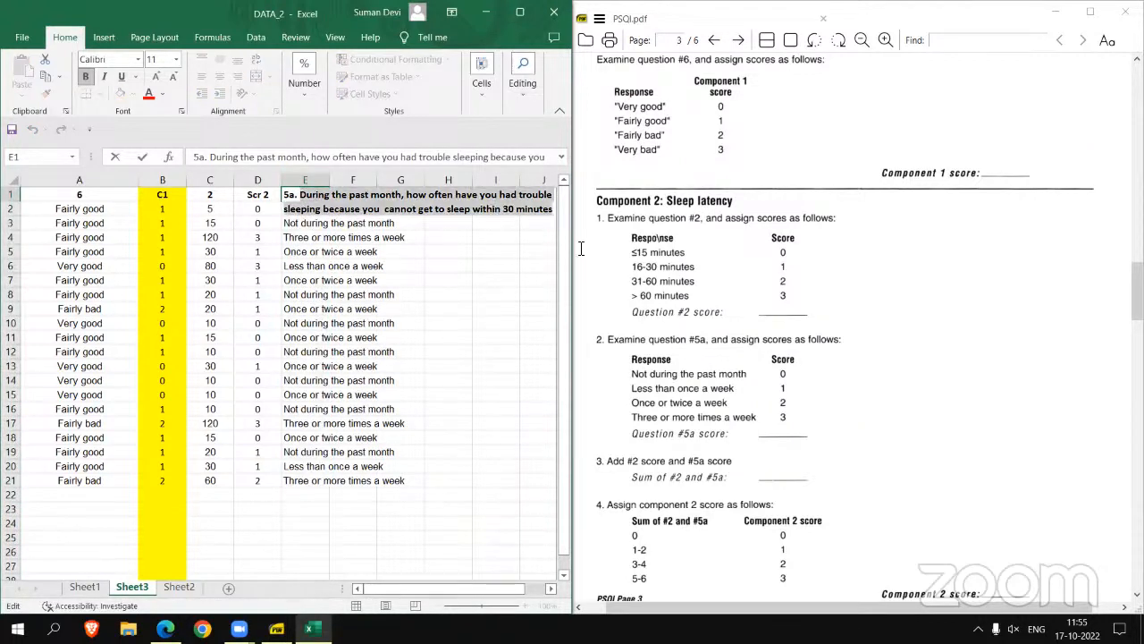
key("Delete")
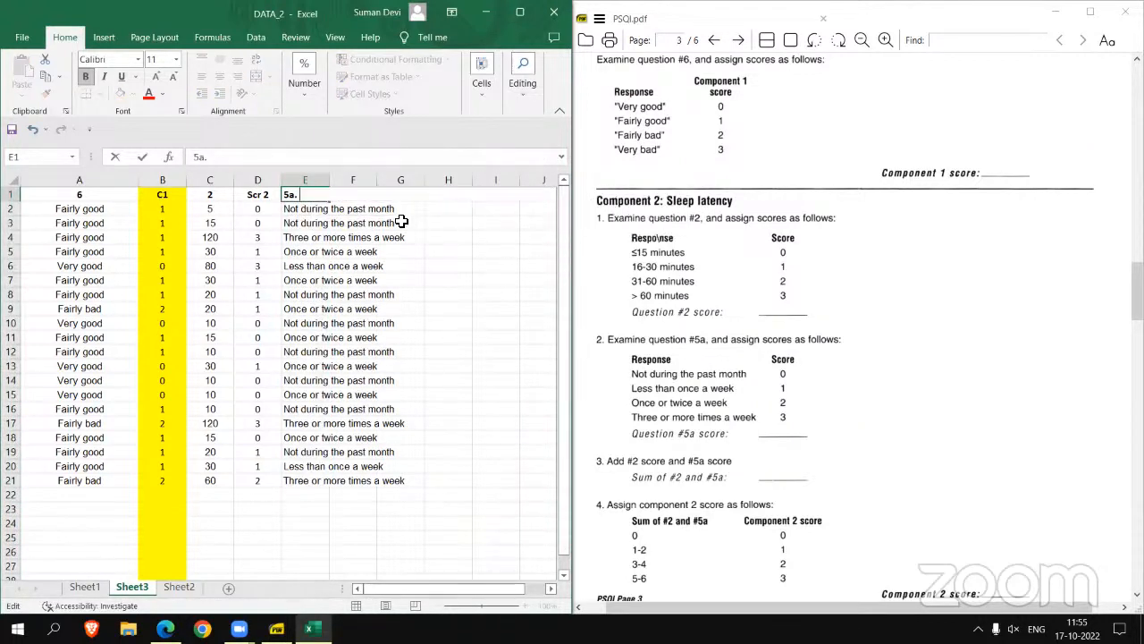
key("BackSpace")
key("Return")
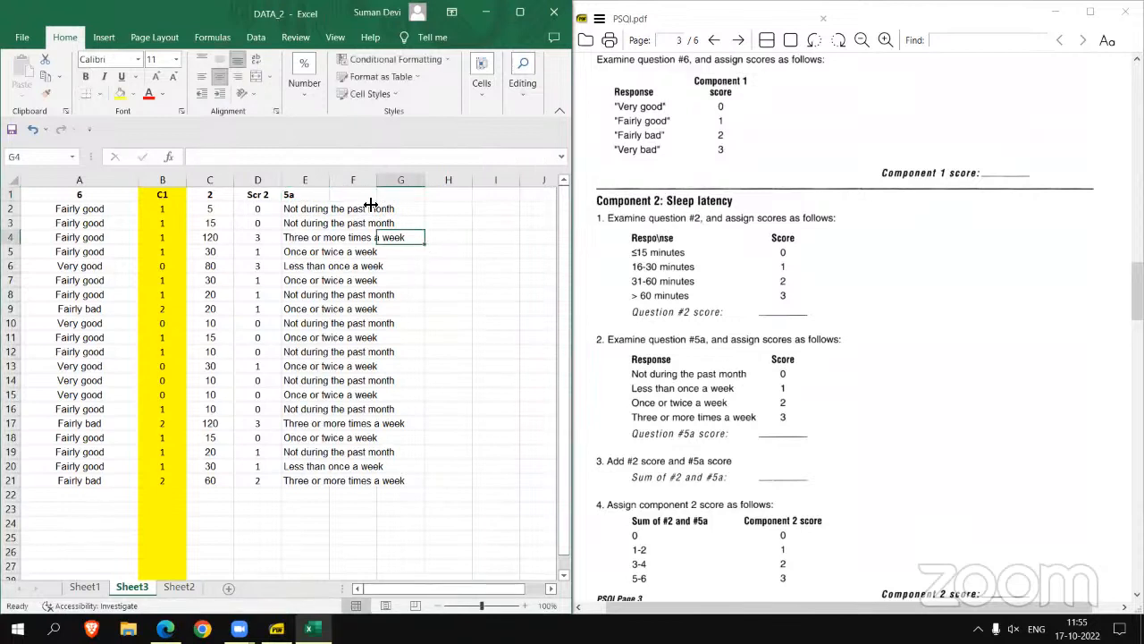
left_click(211, 78)
left_click_drag(329, 183, 420, 198)
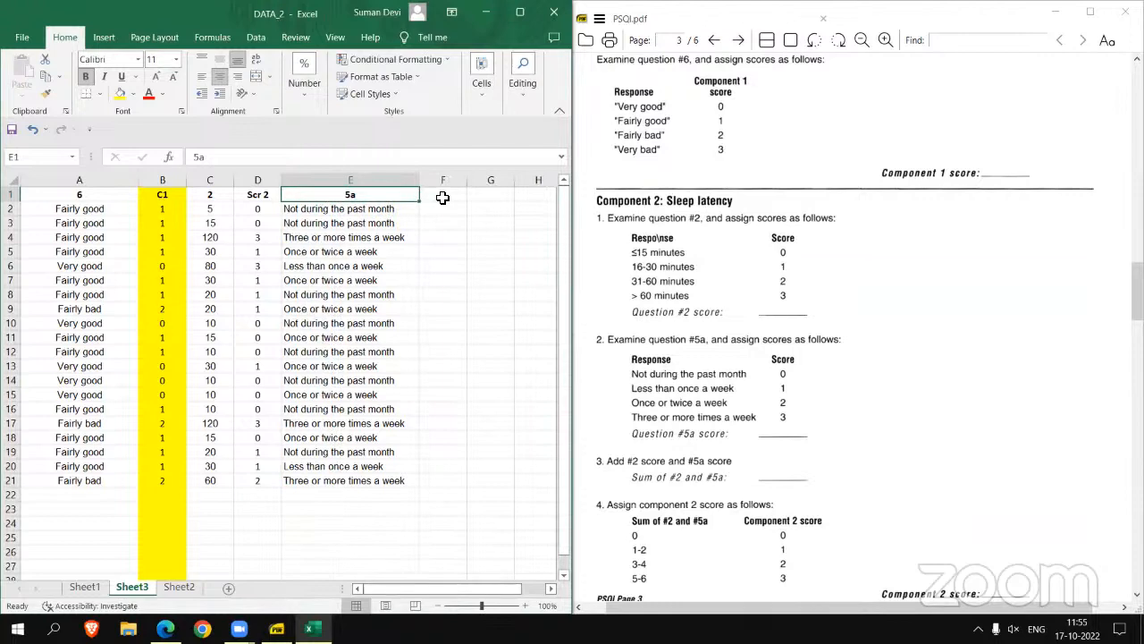
- Add a 'Scr 5a' heading in F1
left_click(379, 182)
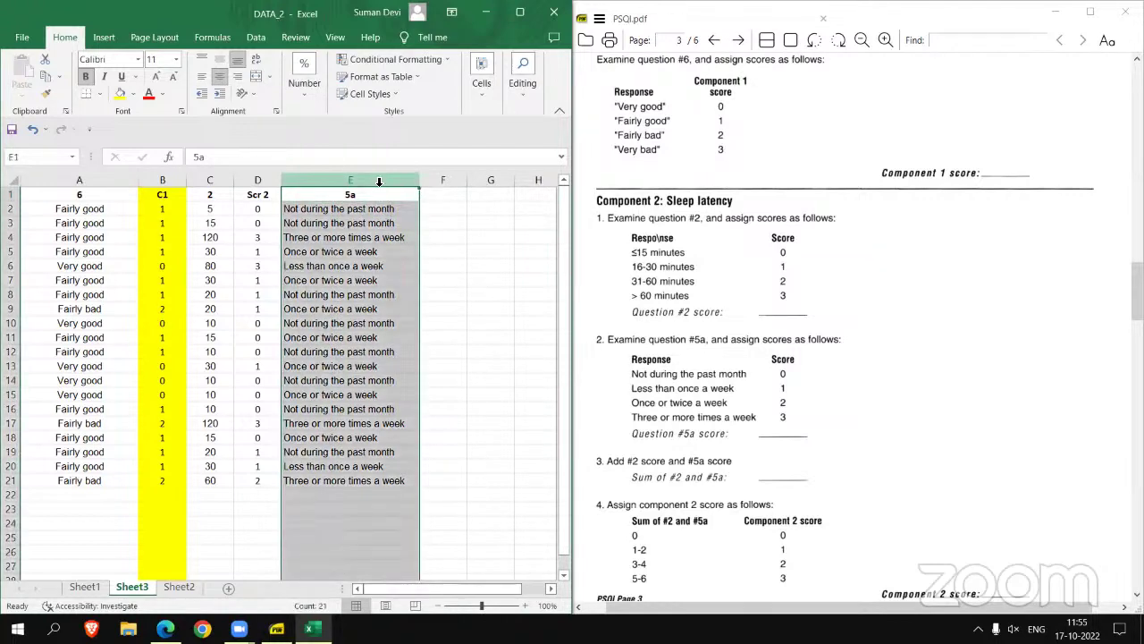
left_click(434, 198)
type("Scr")
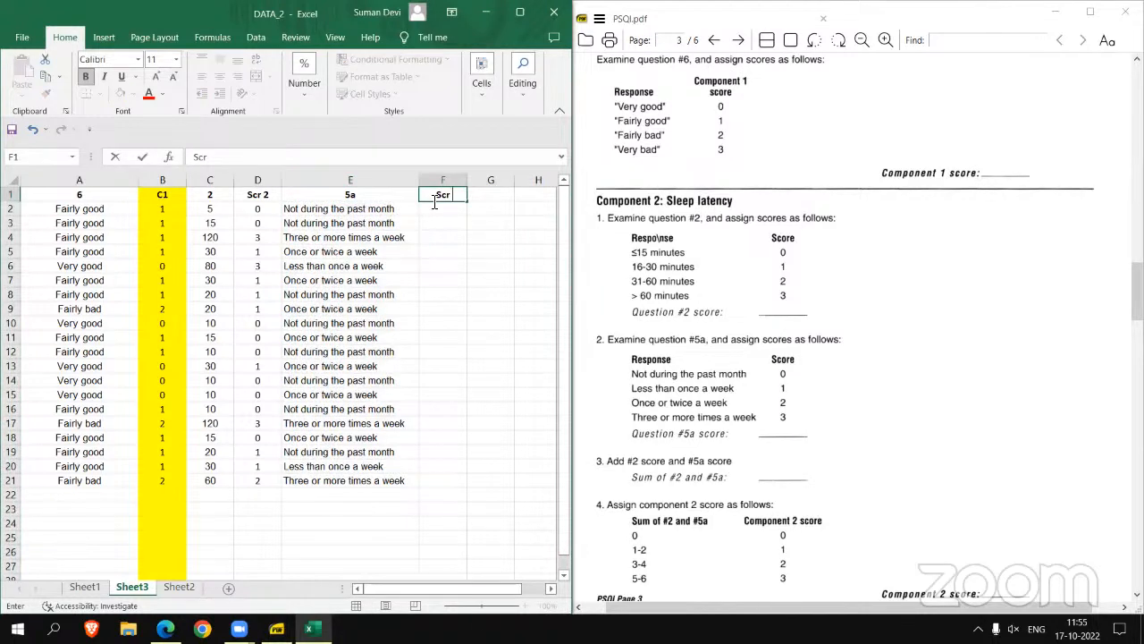
type(" 5a")
key("Return")
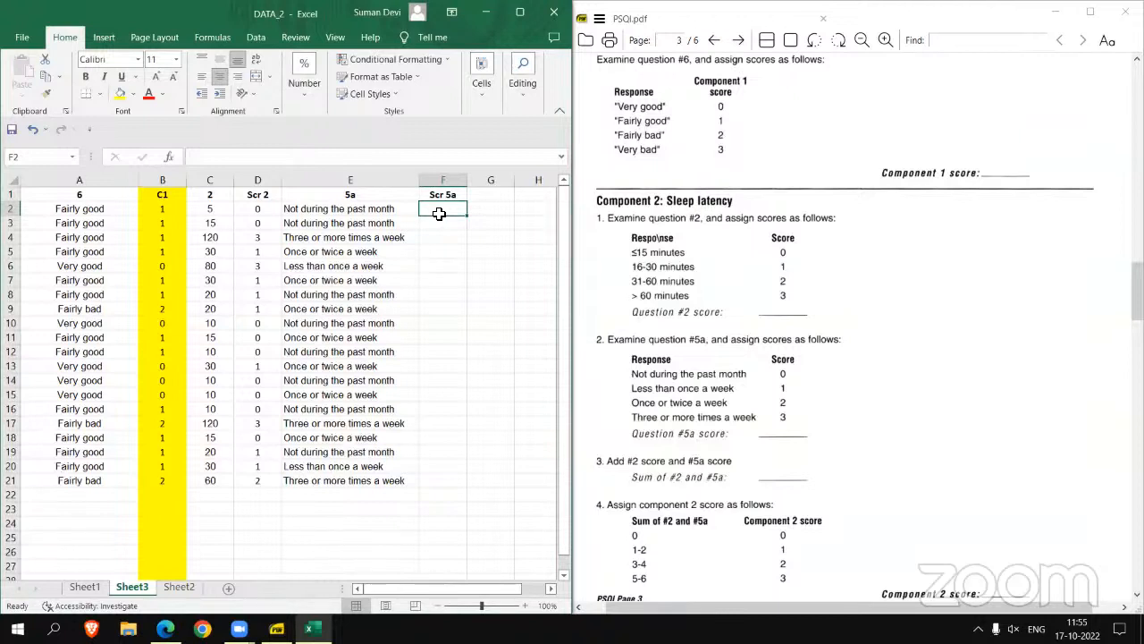
- Turn on filtering for the 5a column via Sort & Filter
left_click(391, 181)
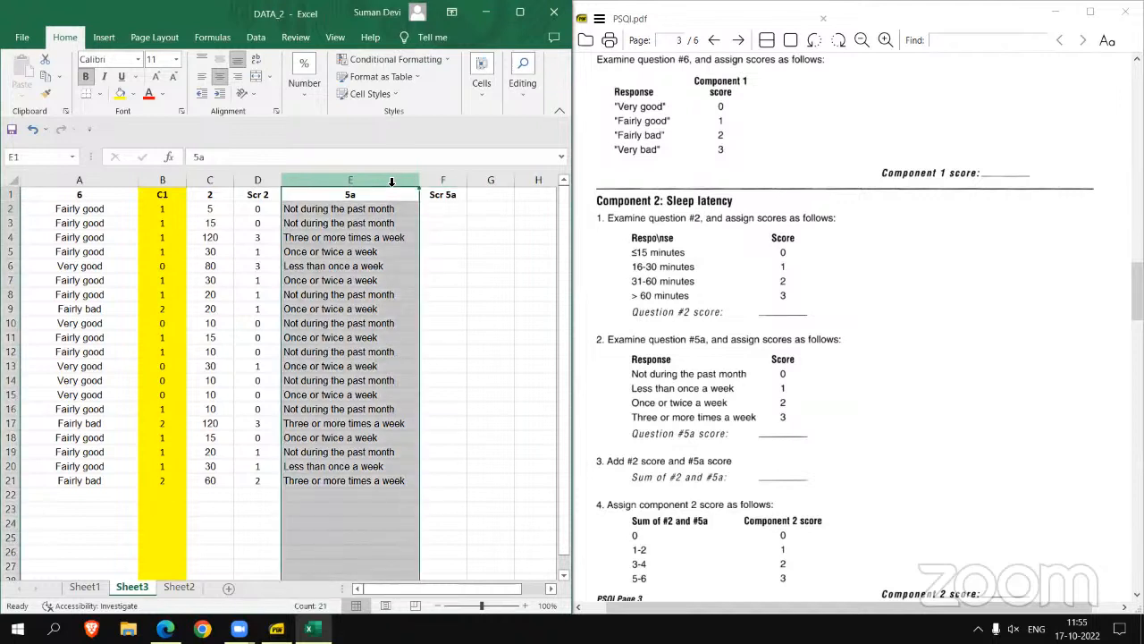
left_click(523, 83)
left_click(594, 144)
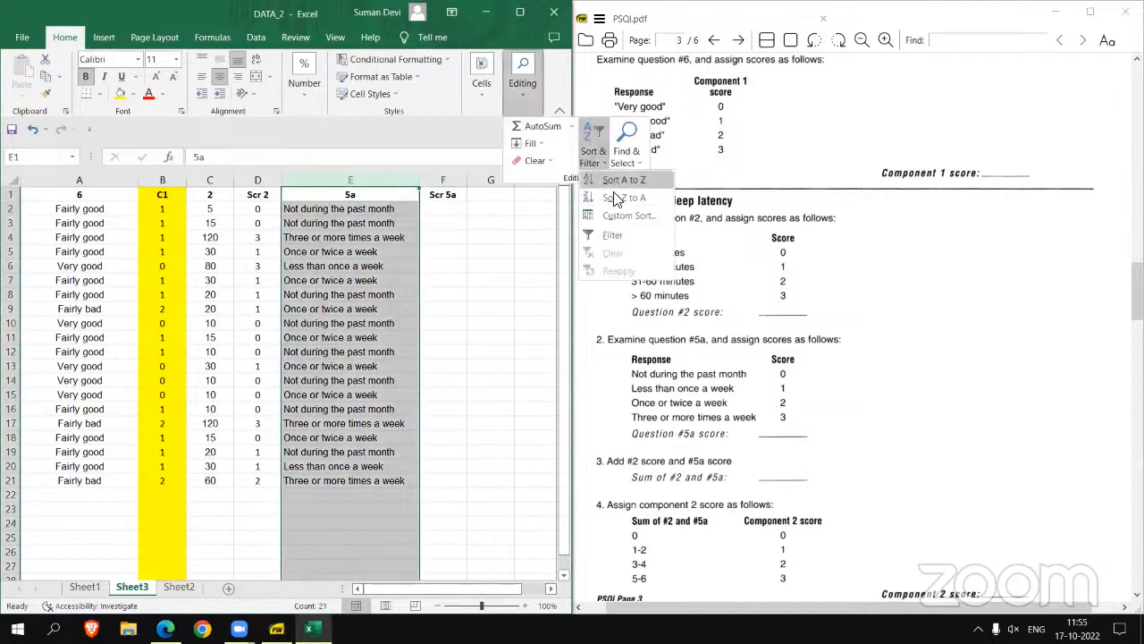
left_click(613, 236)
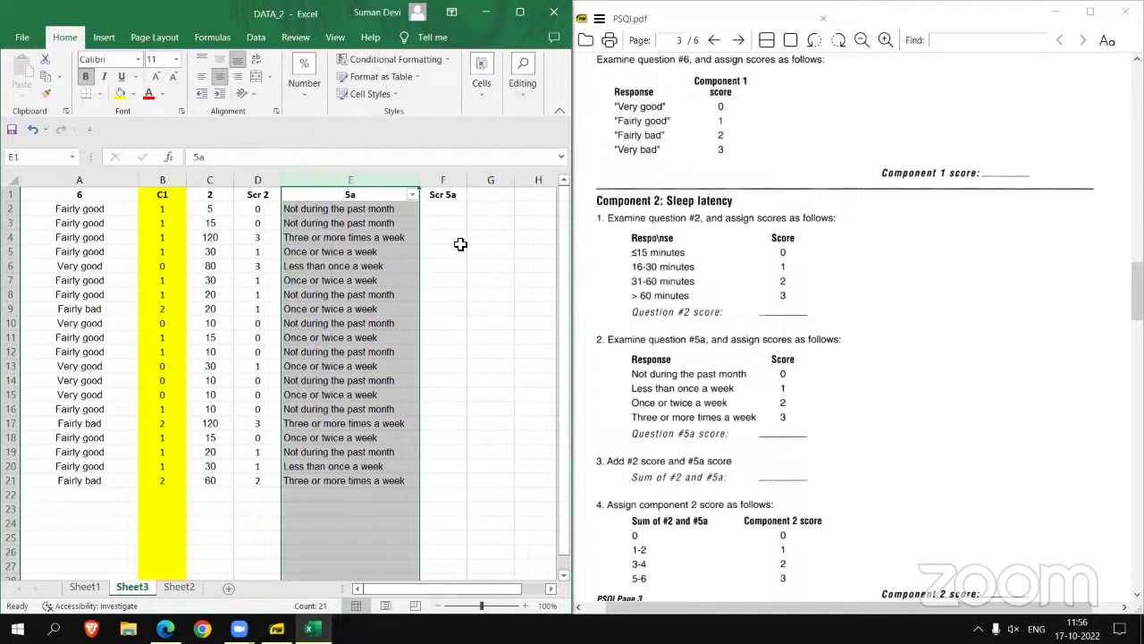
- Filter 5a to 'Not during the past month' and fill a Scr 5a score of 0 down those rows
left_click(411, 197)
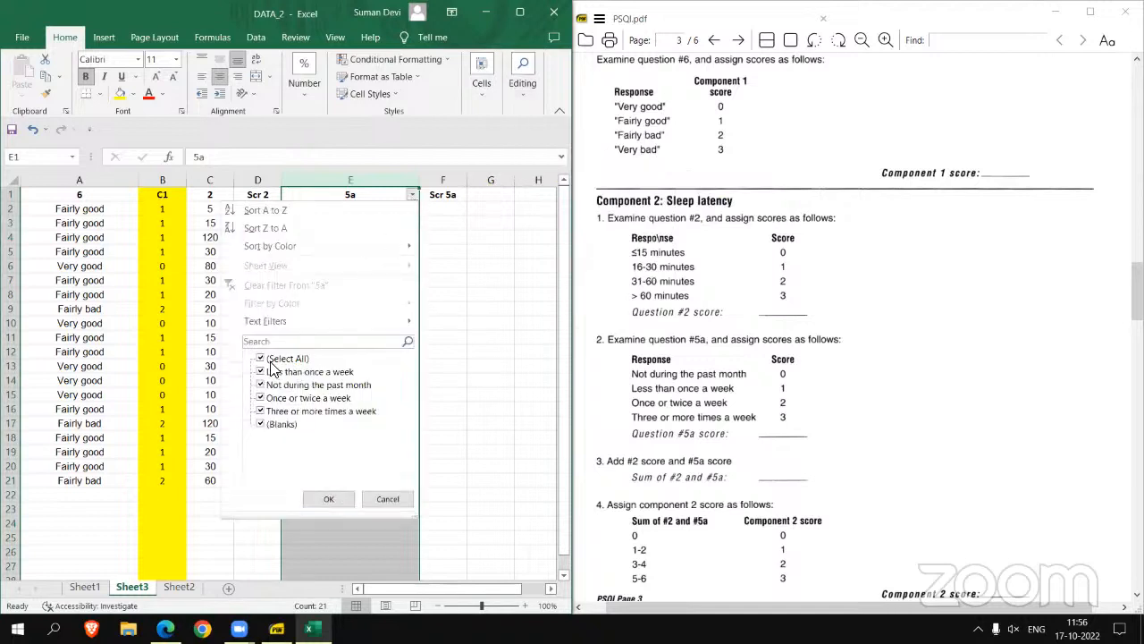
left_click(261, 358)
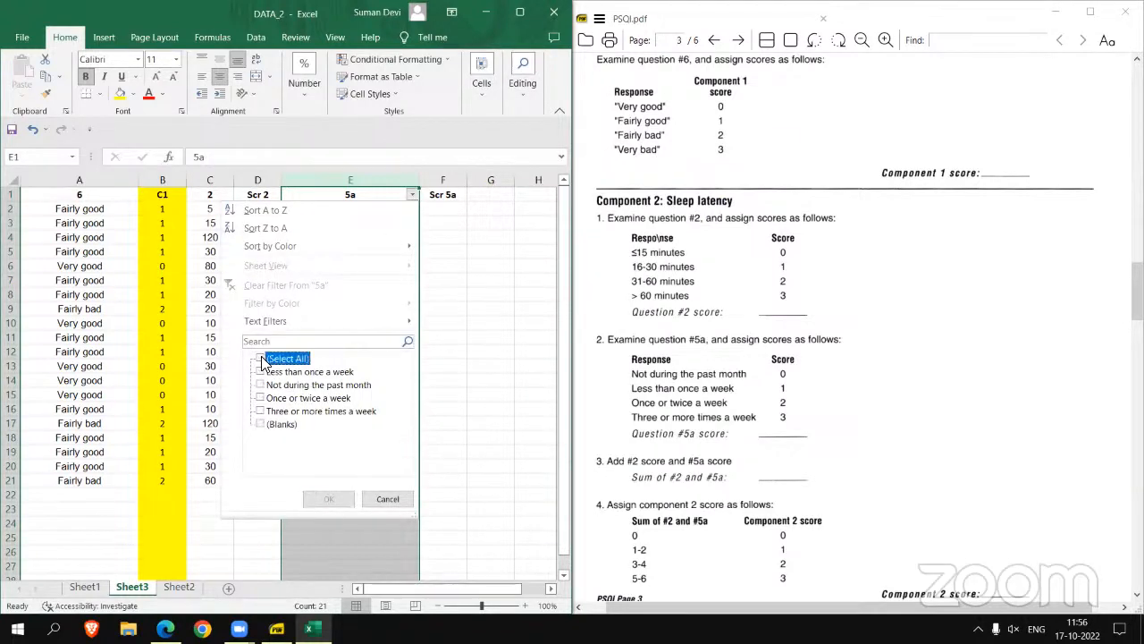
left_click(261, 384)
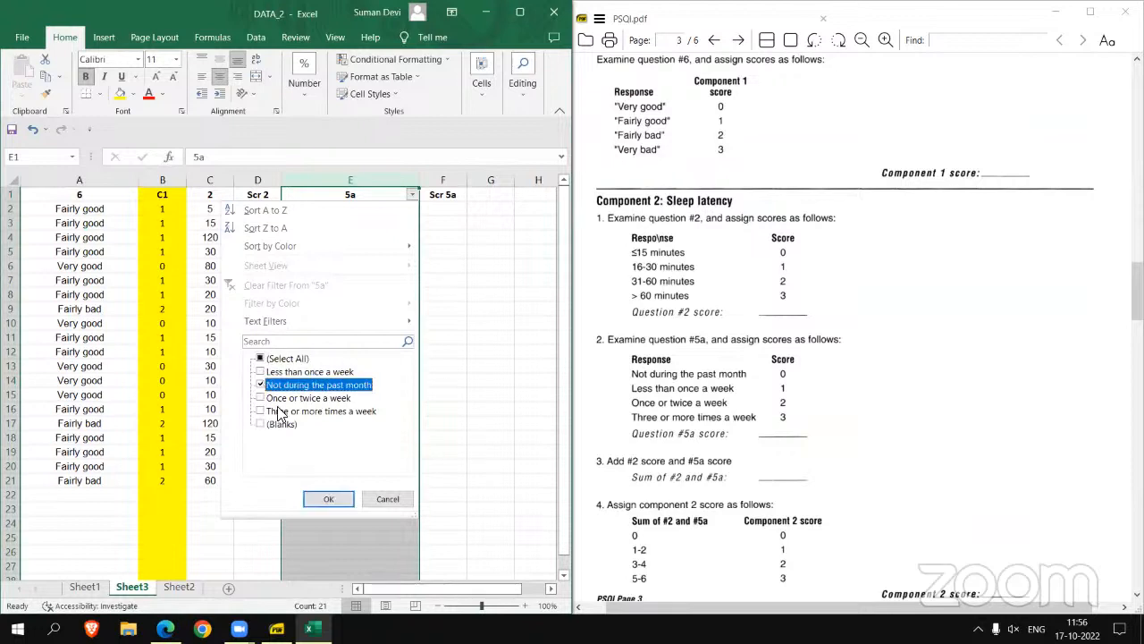
left_click(329, 498)
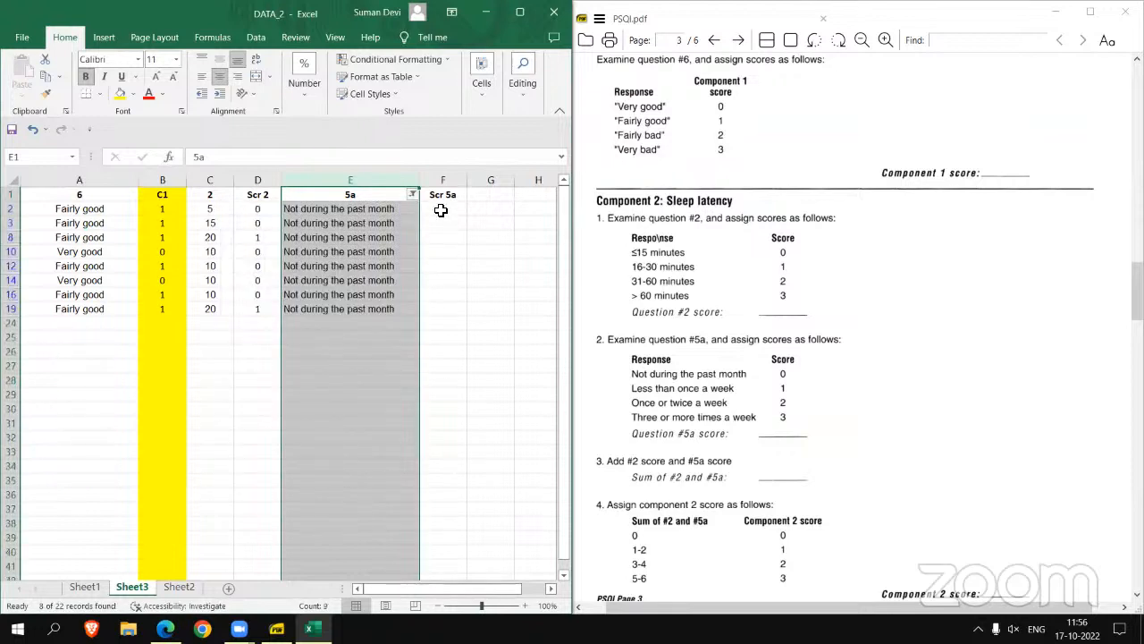
left_click(442, 209)
type("0")
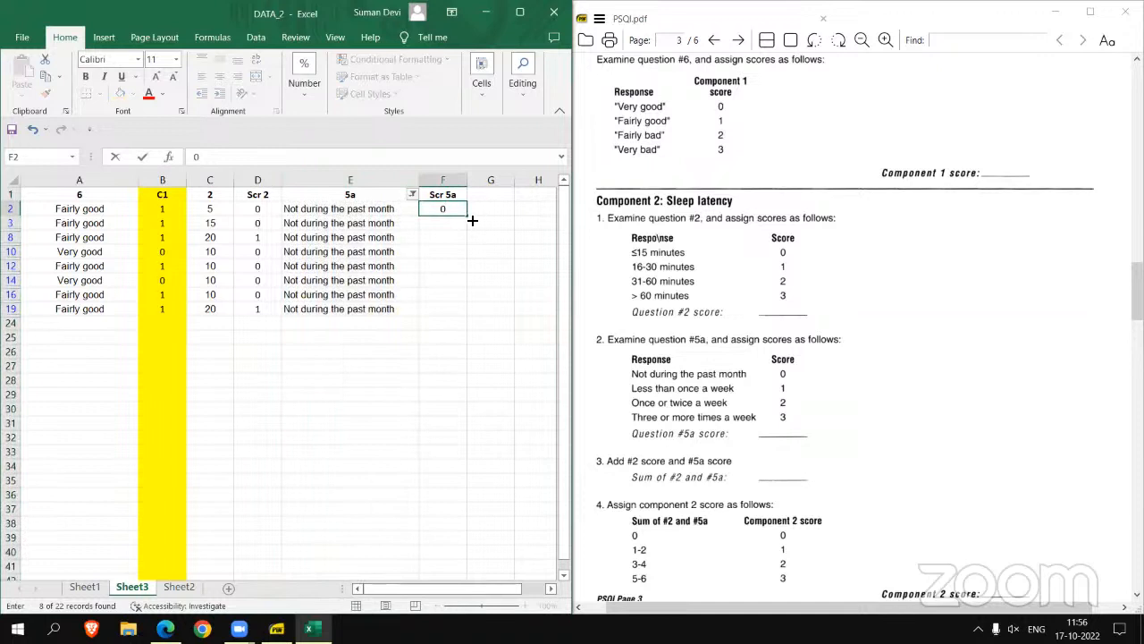
left_click_drag(469, 216, 469, 313)
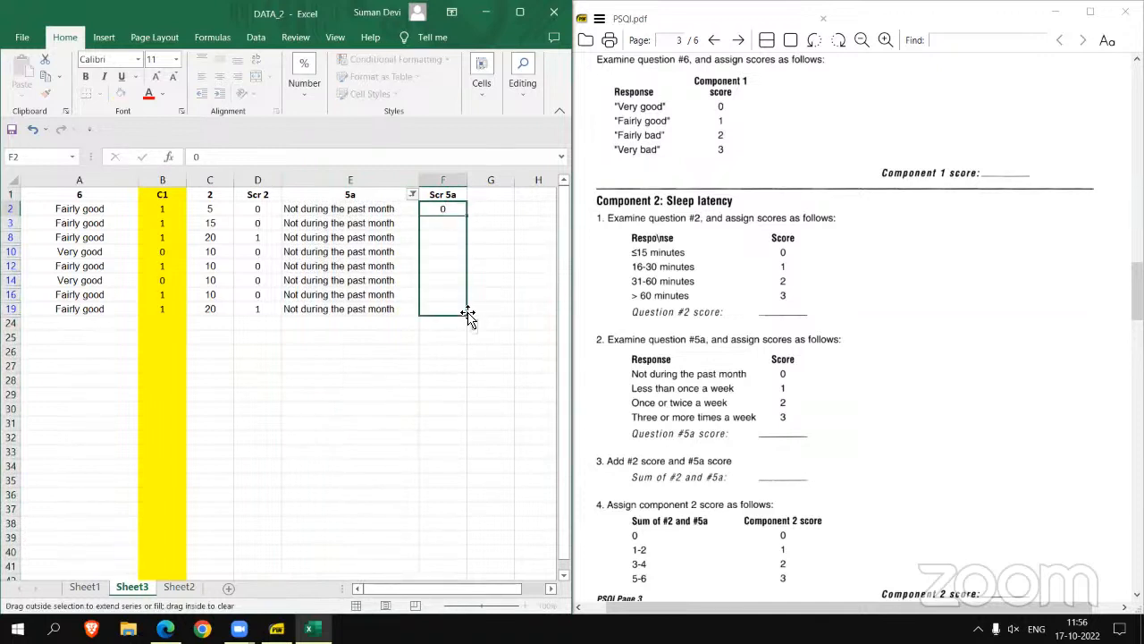
- Refilter 5a to 'Less than once a week' and score that row 1 in F6
left_click(412, 196)
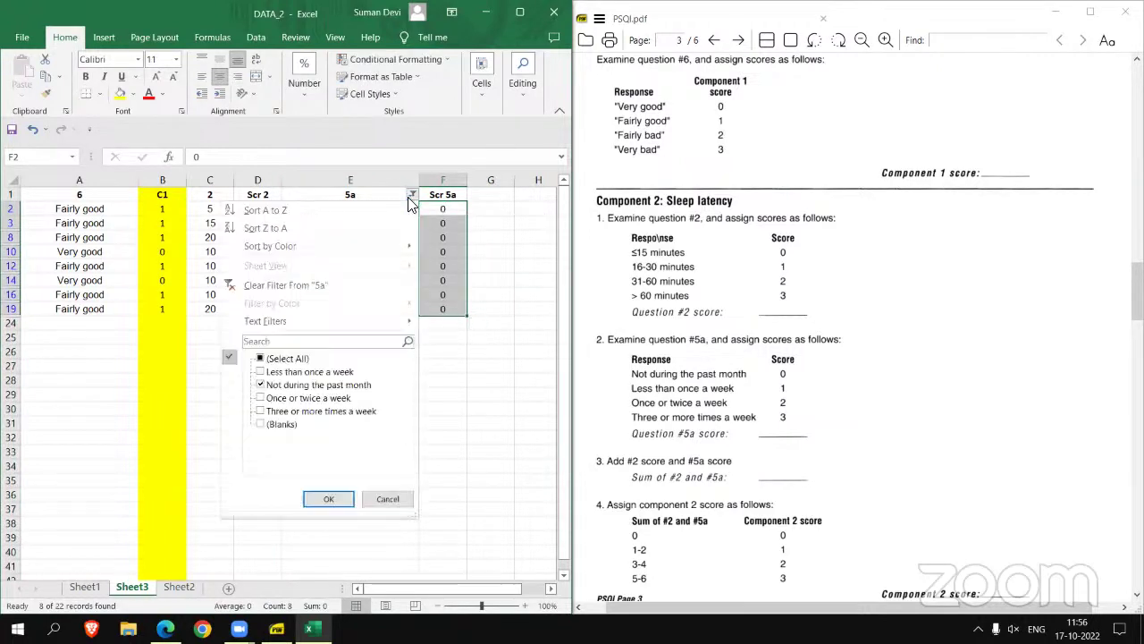
left_click(260, 385)
left_click(260, 372)
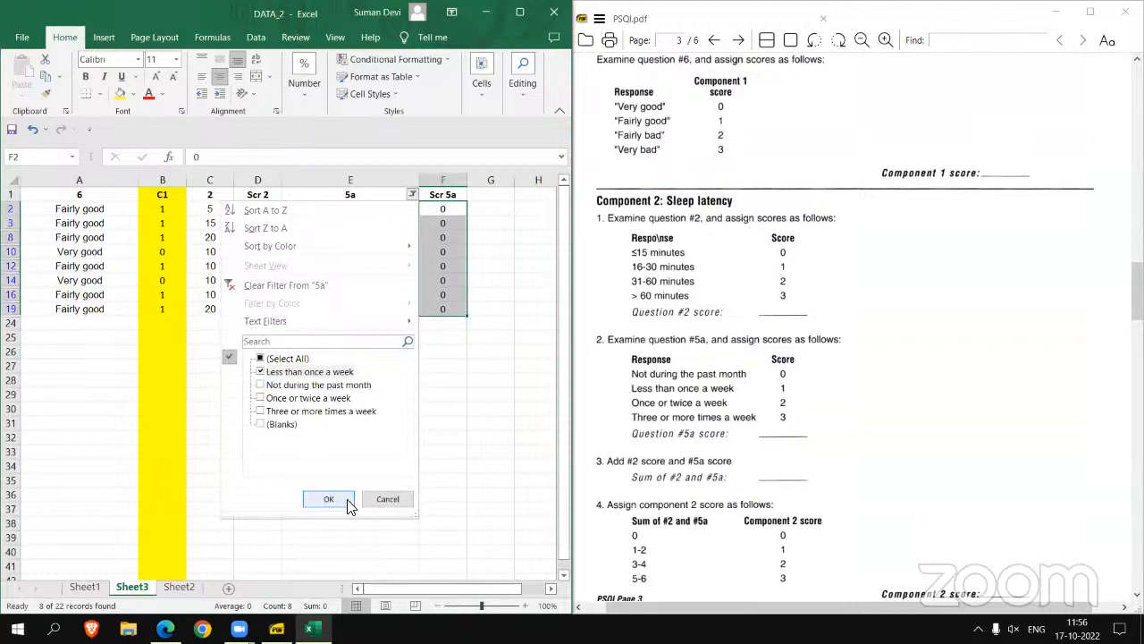
left_click(329, 499)
left_click(454, 216)
key("Delete")
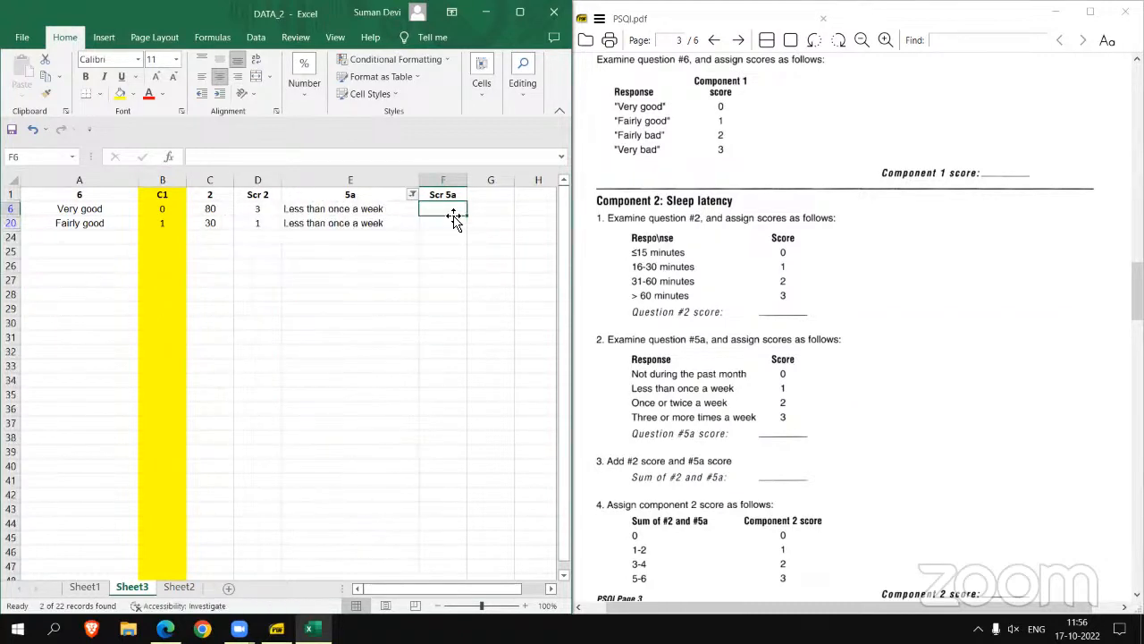
type("1")
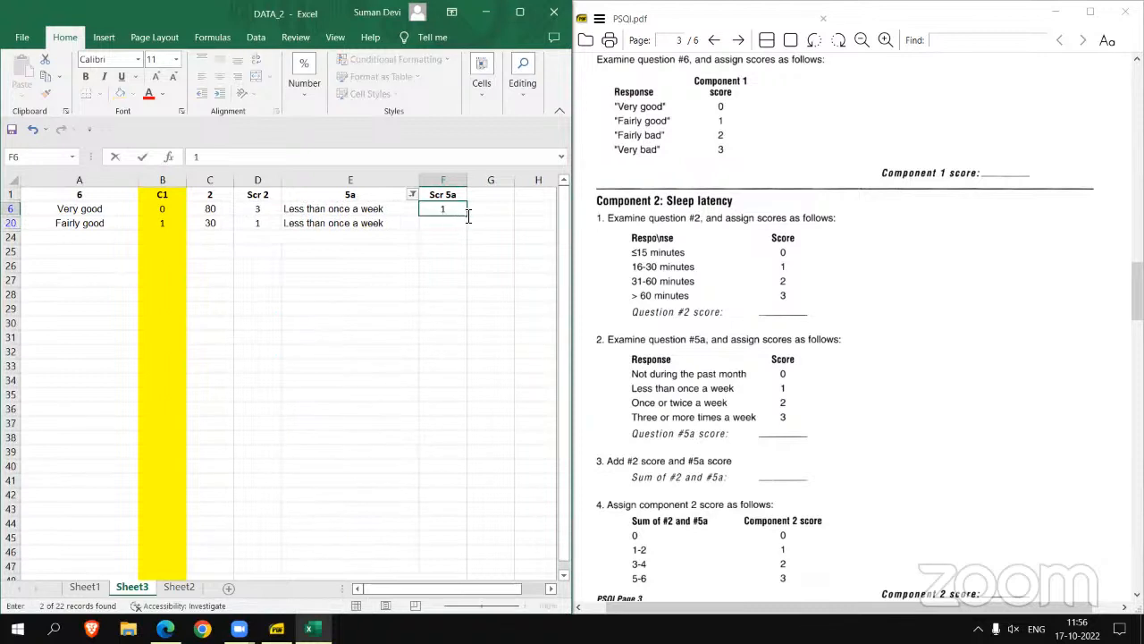
key("Return")
type("1")
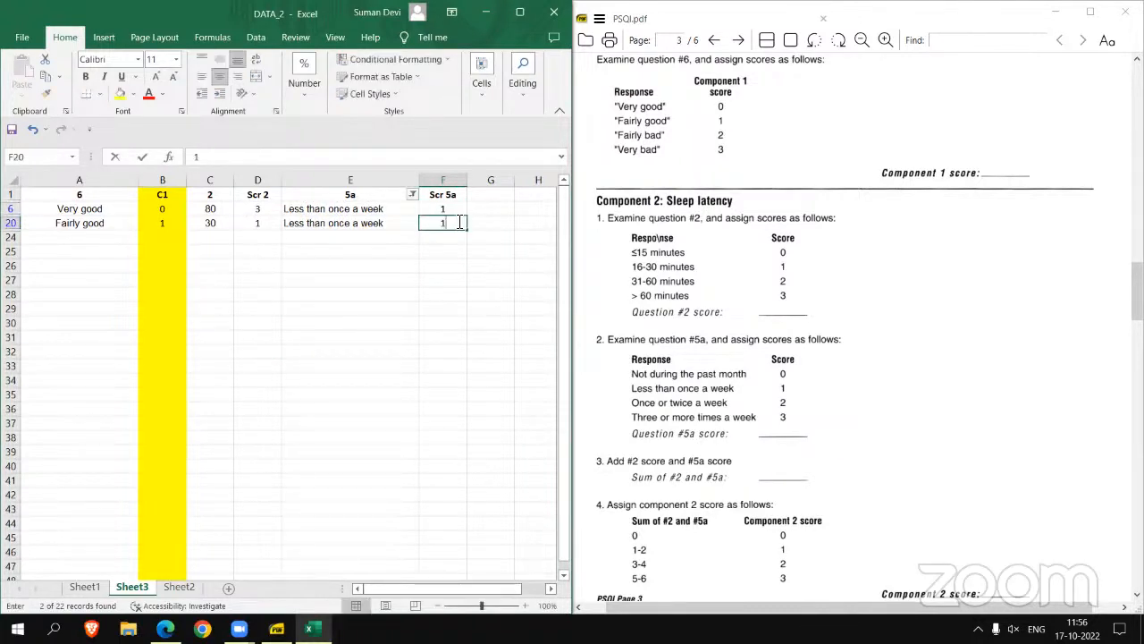
- Refilter 5a to 'Once or twice a week' and fill a score of 2 down through F18
left_click(412, 194)
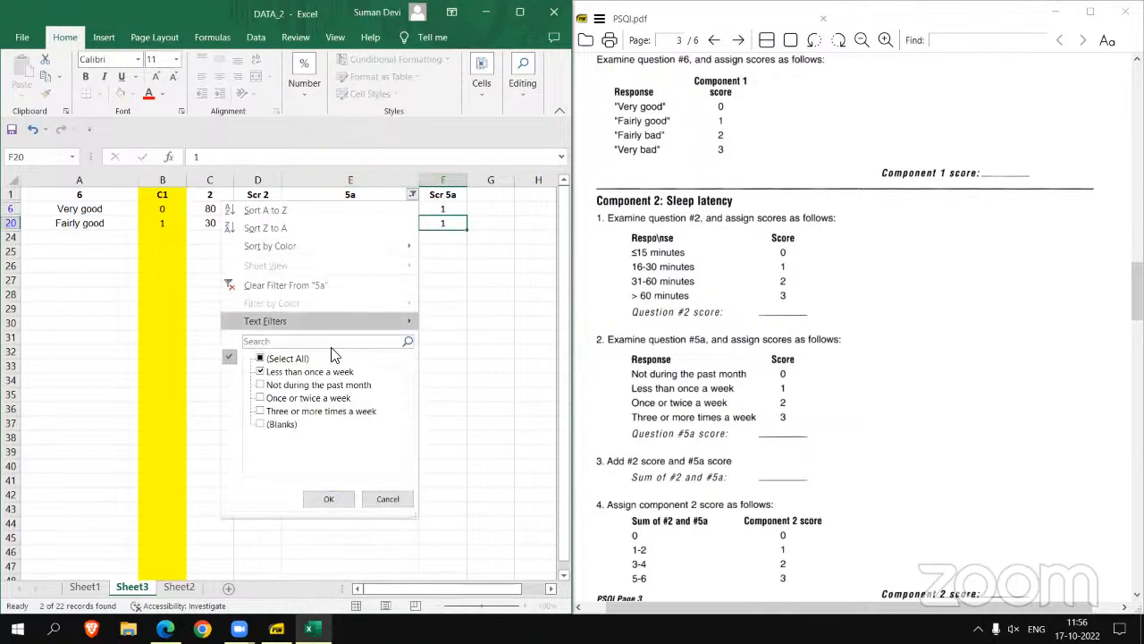
left_click(260, 371)
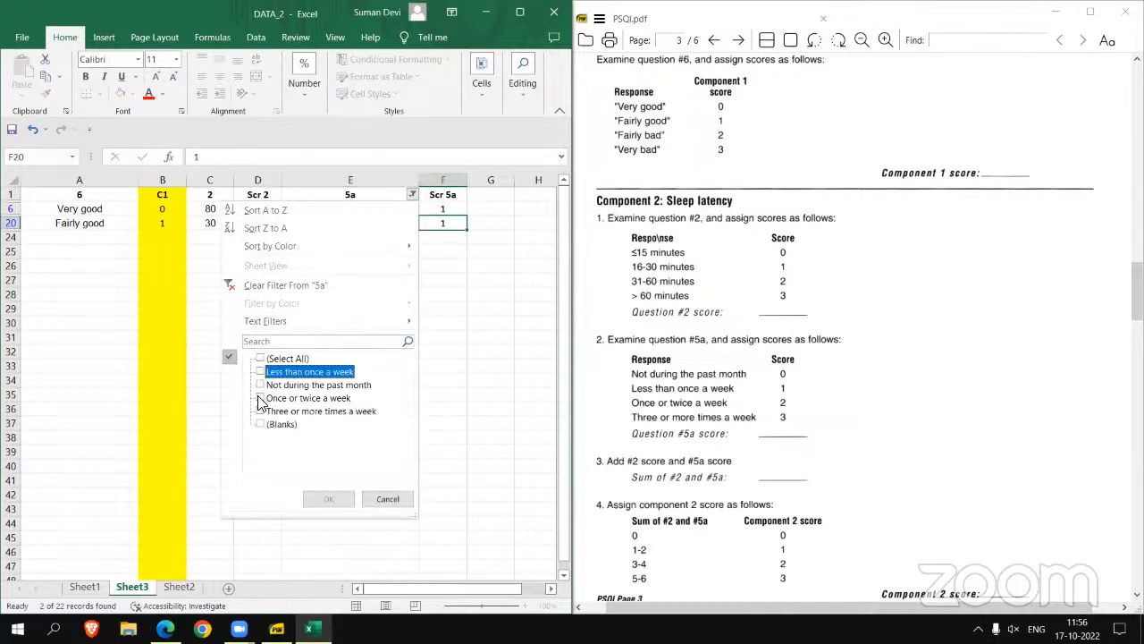
left_click(260, 397)
left_click(328, 498)
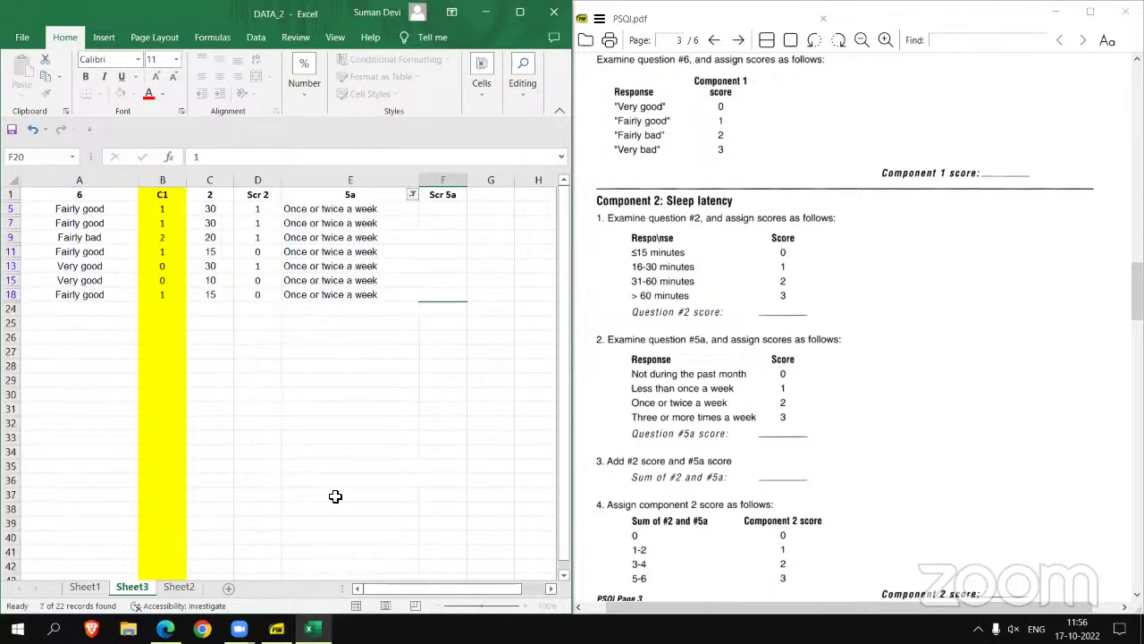
left_click(442, 208)
type("2")
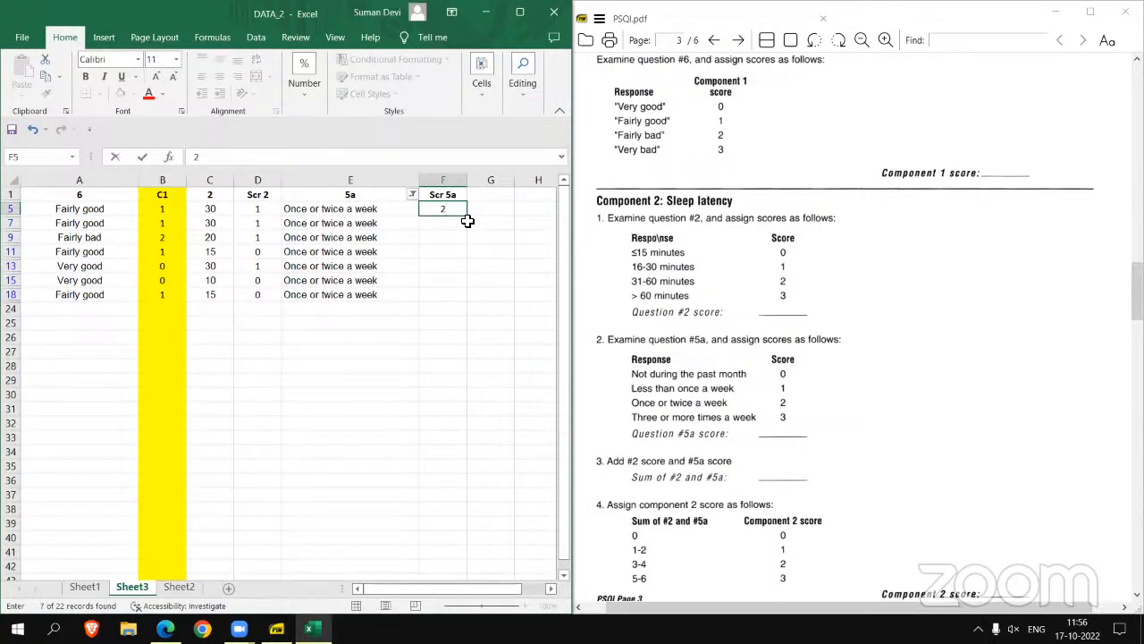
key("Return")
left_click_drag(443, 222, 443, 266)
left_click(443, 208)
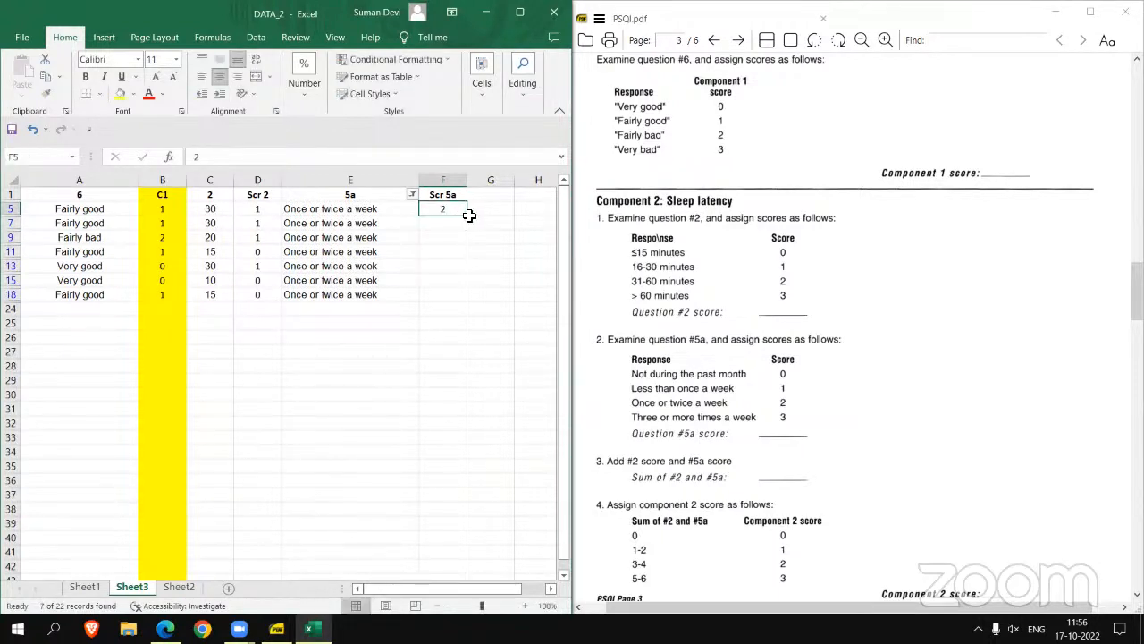
left_click_drag(467, 216, 467, 298)
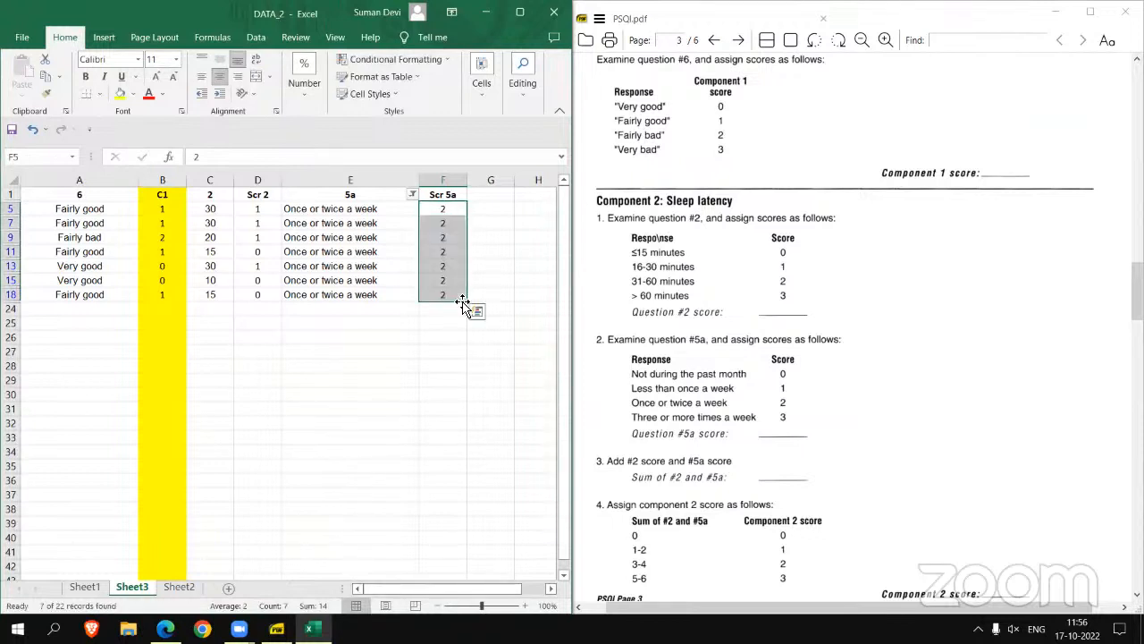
- Refilter 5a to 'Three or more times a week' and fill a score of 3 from F4 down
left_click(413, 195)
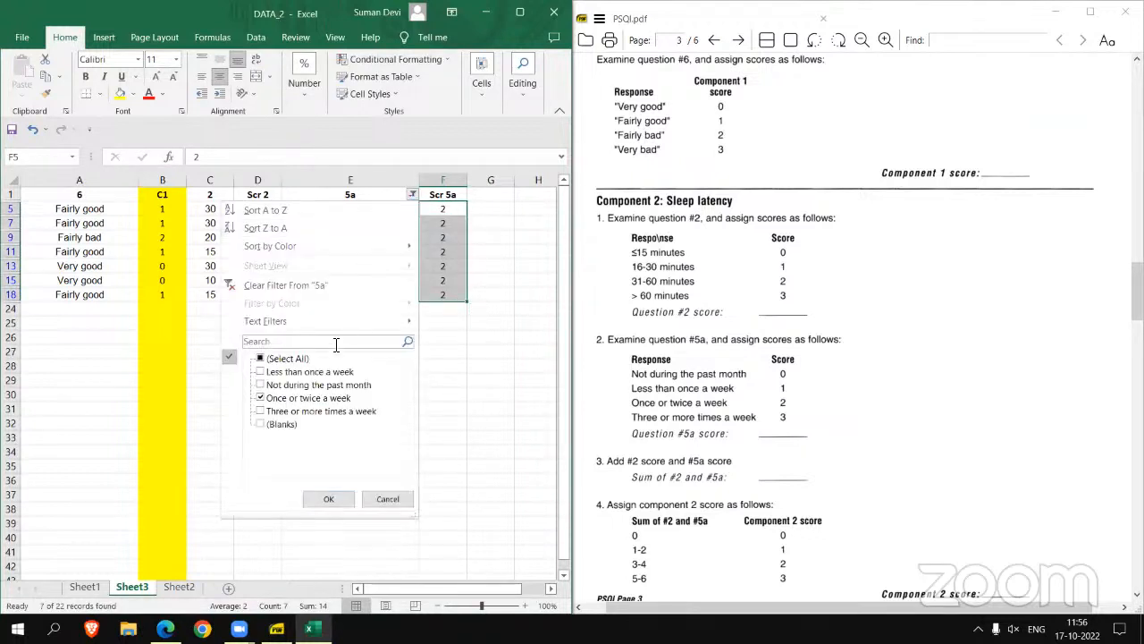
left_click(260, 412)
left_click(260, 398)
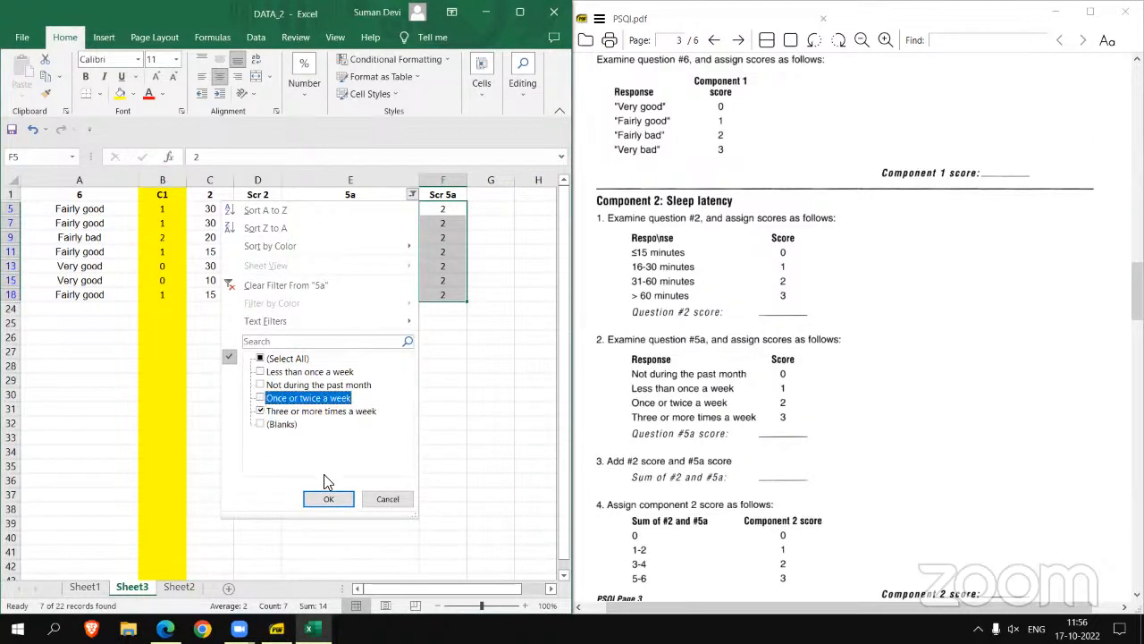
left_click(328, 498)
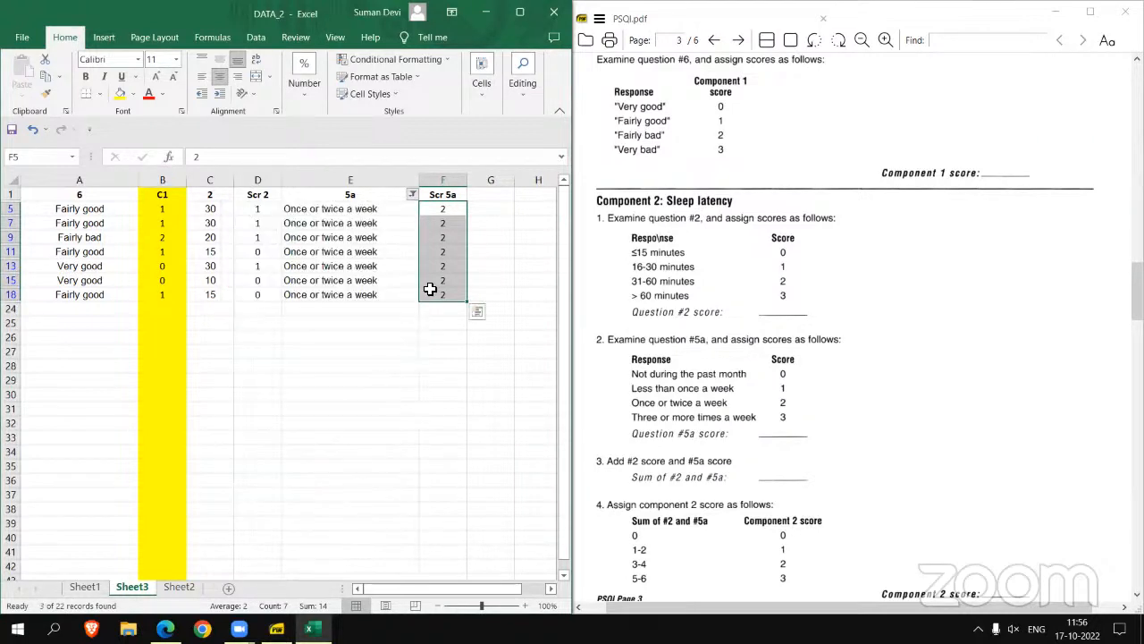
left_click(450, 211)
type("3")
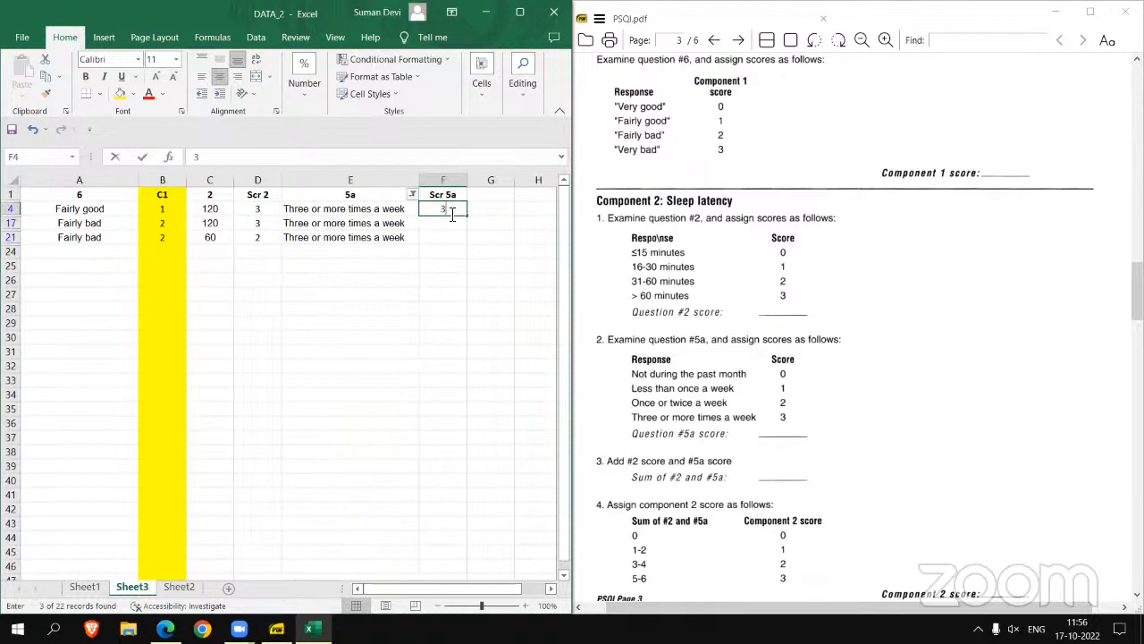
left_click_drag(467, 217, 466, 240)
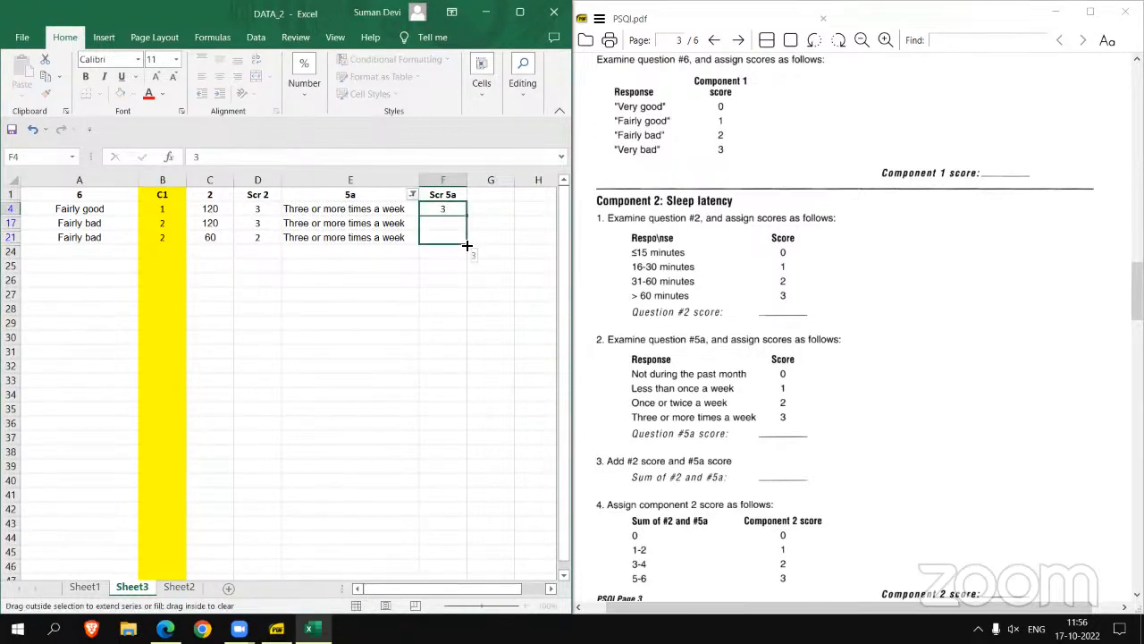
- Clear the filter via Sort & Filter so all 21 rows show again
left_click(437, 275)
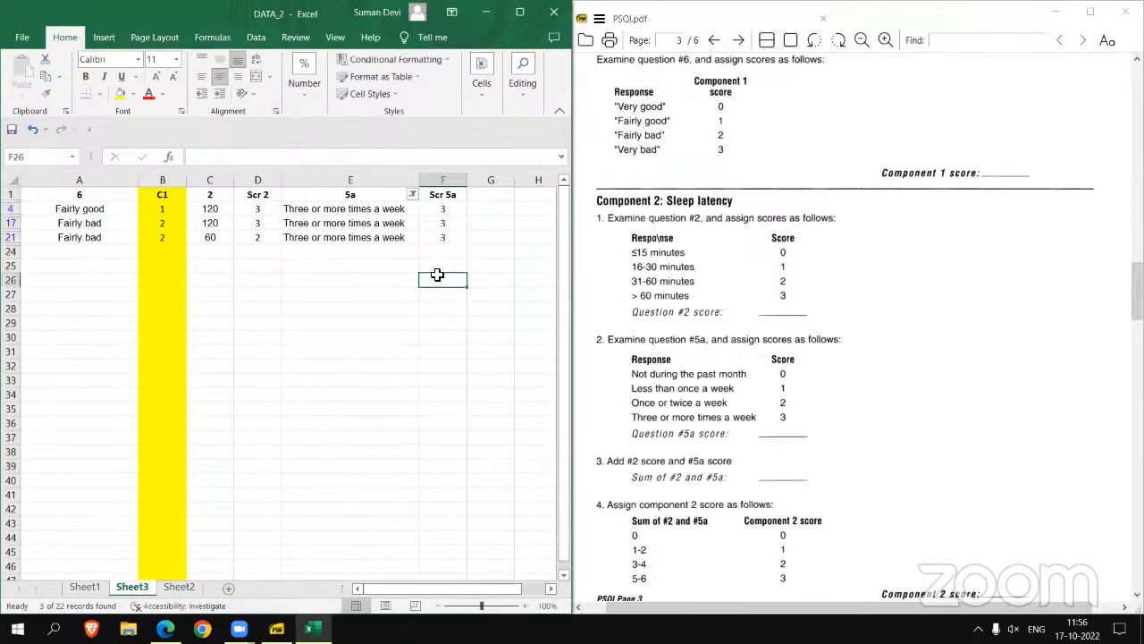
left_click(527, 90)
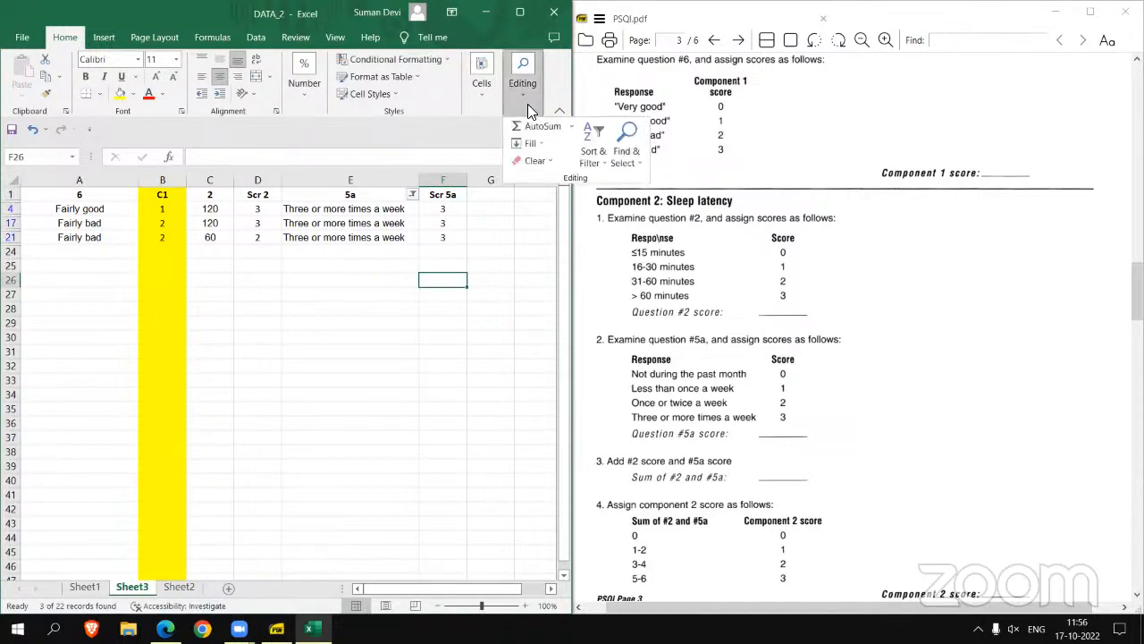
left_click(590, 147)
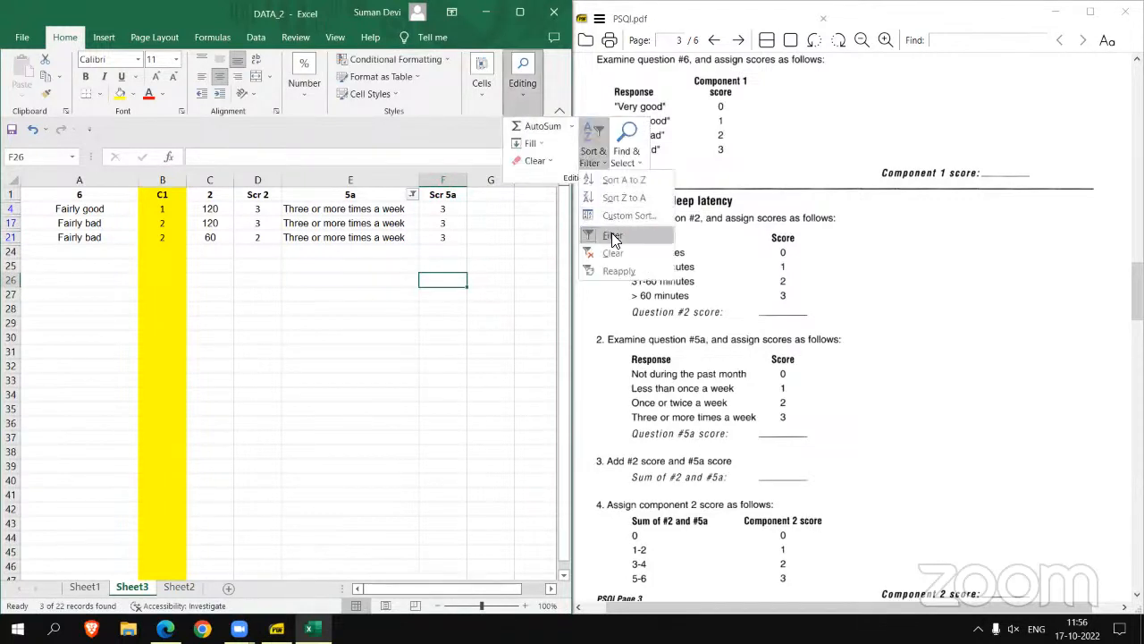
left_click(618, 245)
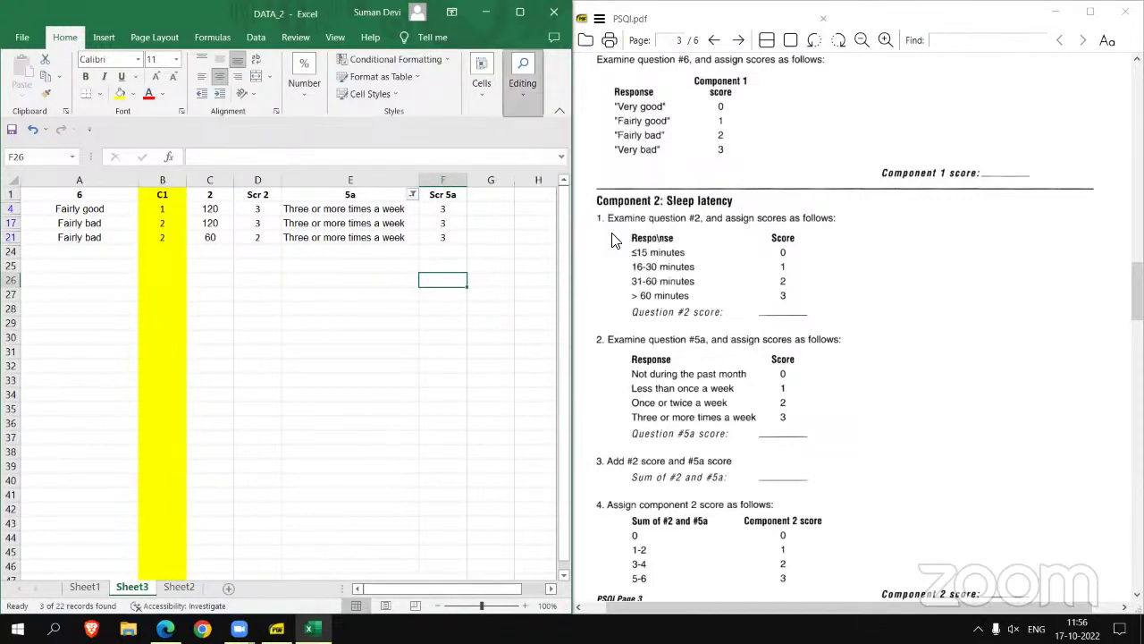
left_click(487, 197)
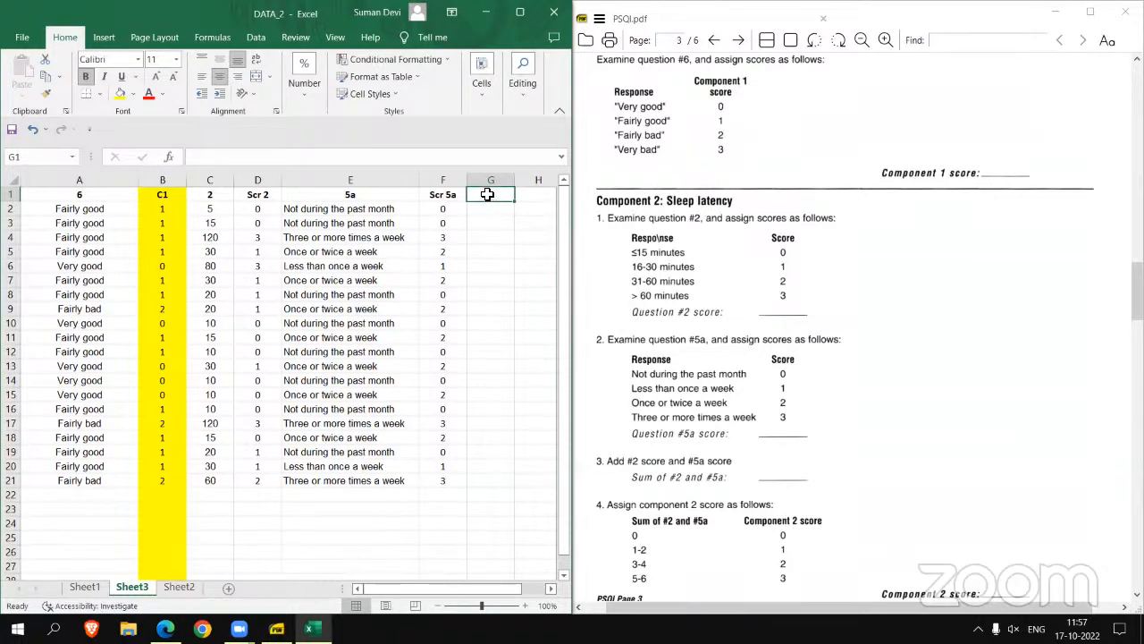
type("SUM")
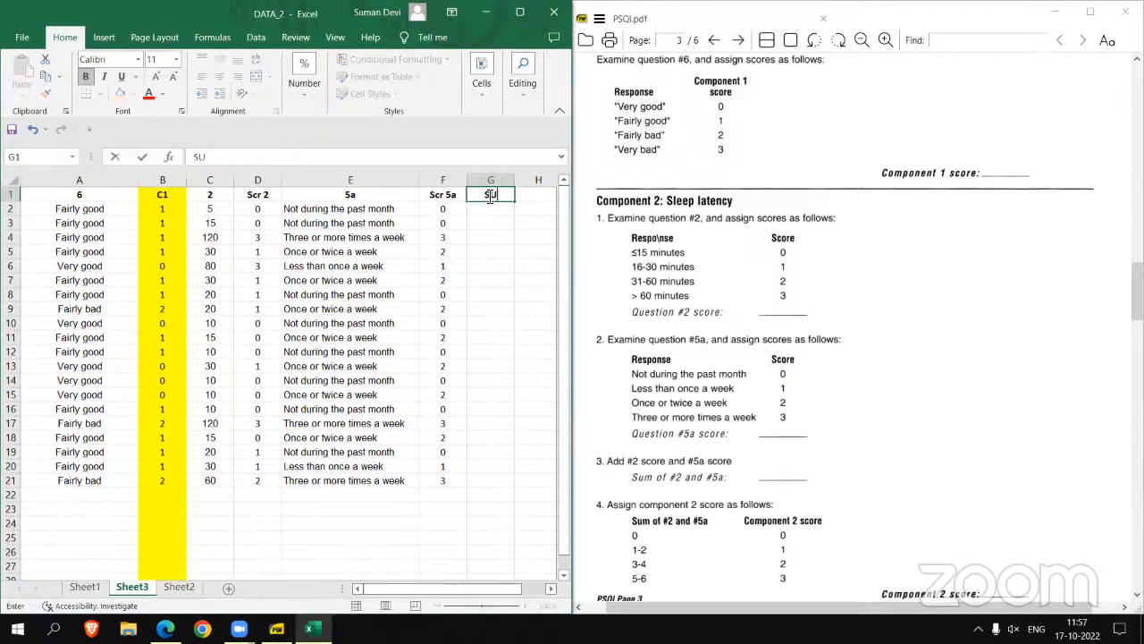
- Head G1 'SUM', enter =D2+F2 in G2 and fill it down to row 21
key("Return")
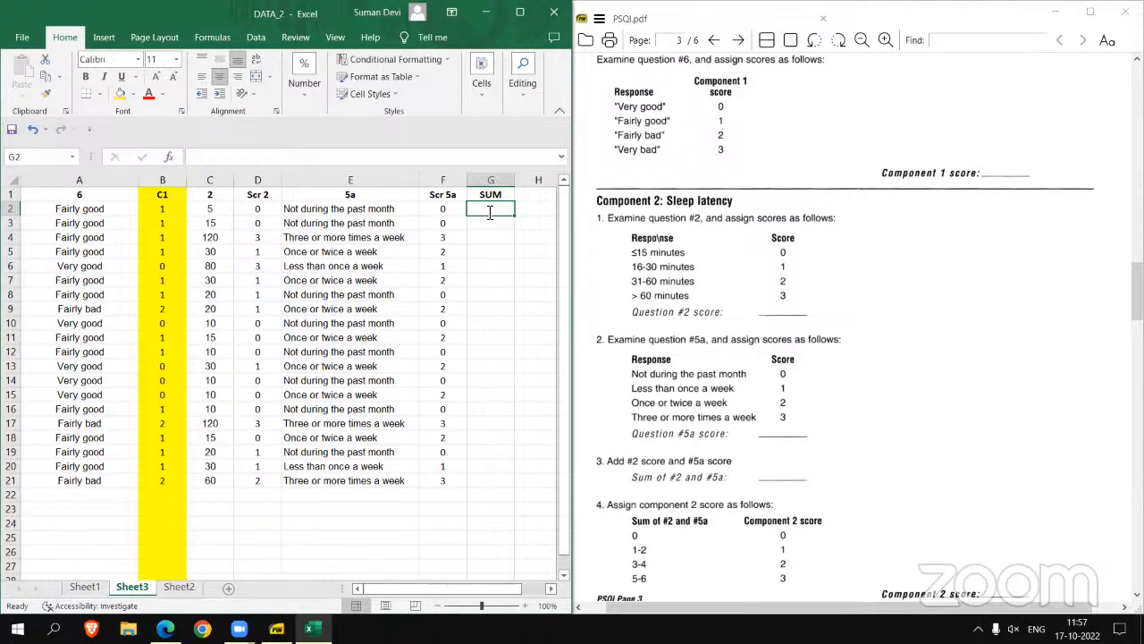
type("=")
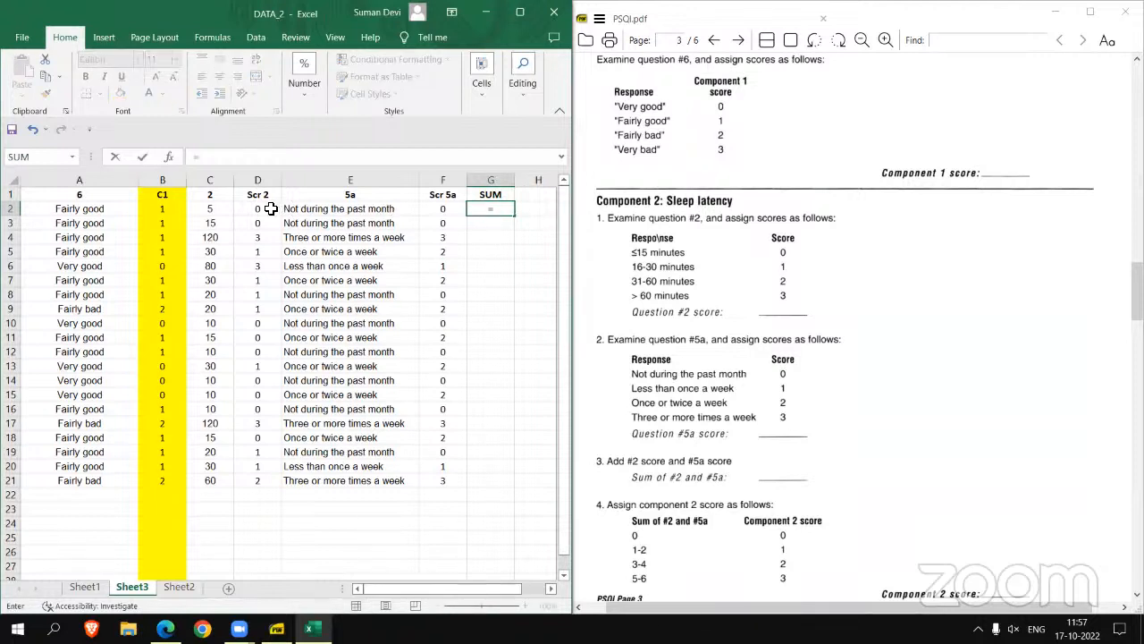
left_click(271, 208)
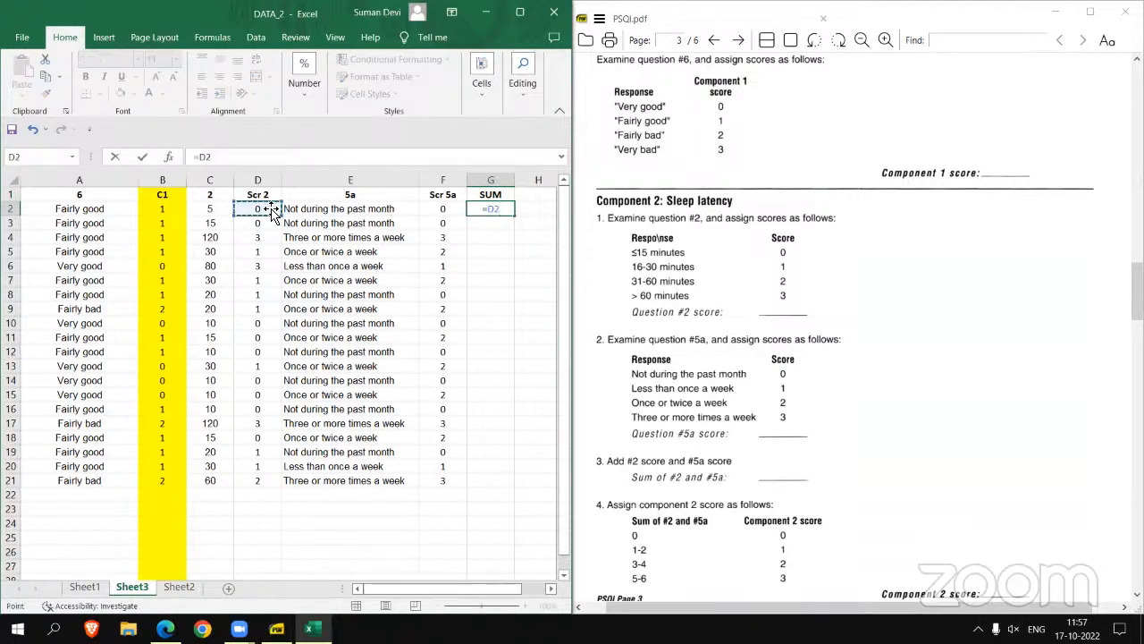
type("+")
left_click(443, 208)
key("Return")
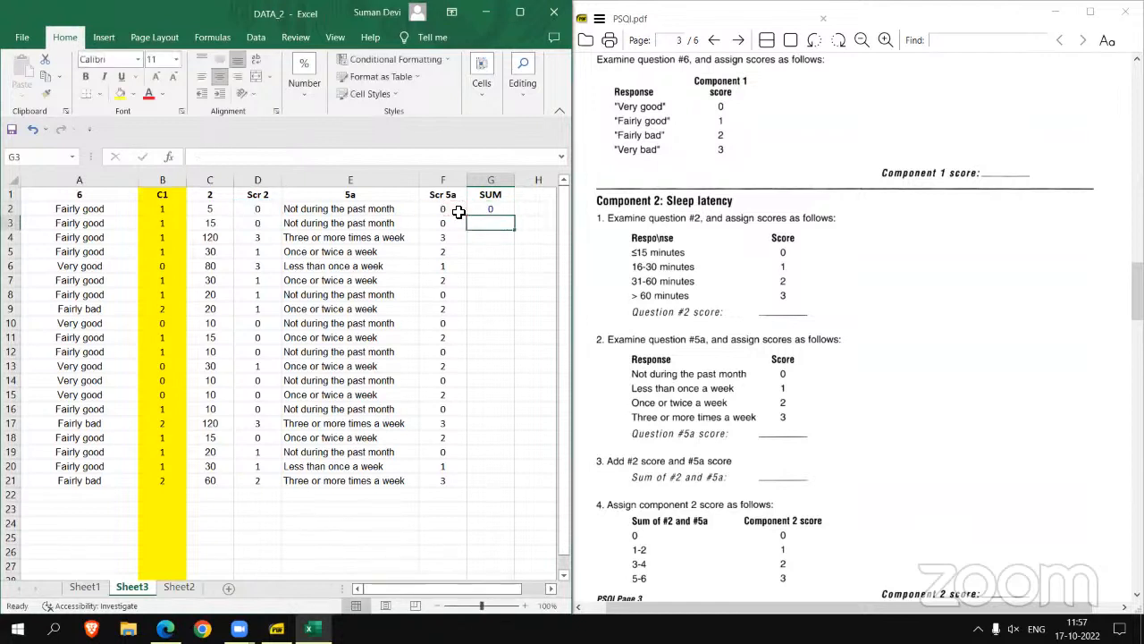
left_click(483, 211)
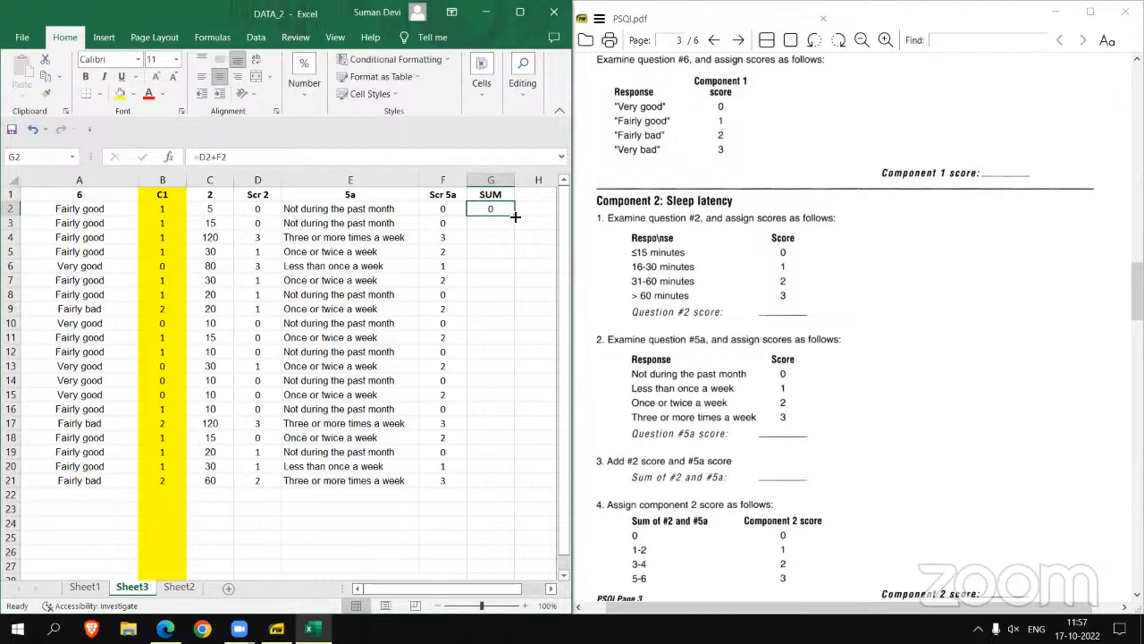
left_click_drag(516, 216, 510, 487)
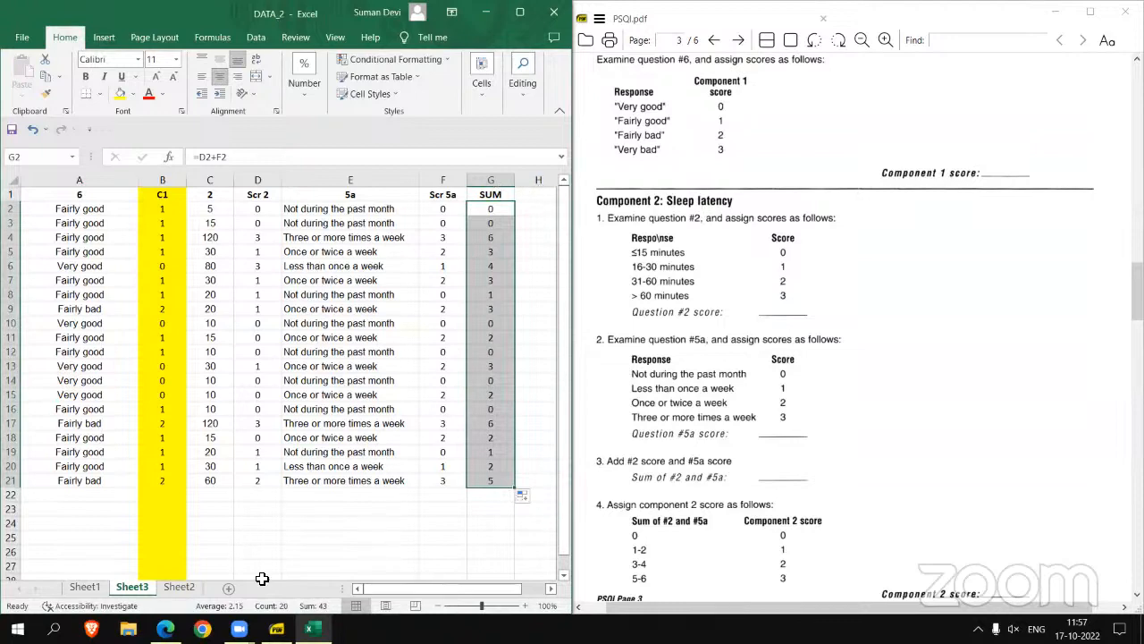
left_click_drag(396, 587, 408, 586)
- Add the C2 heading in H1 and turn on filtering for the SUM column
left_click(539, 198)
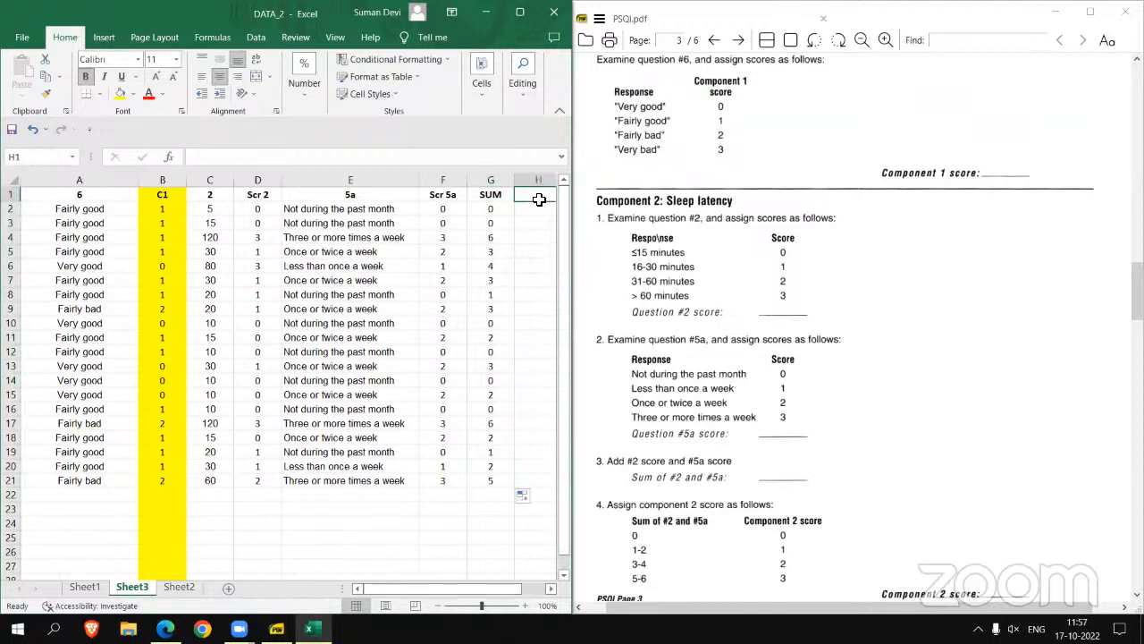
type("C")
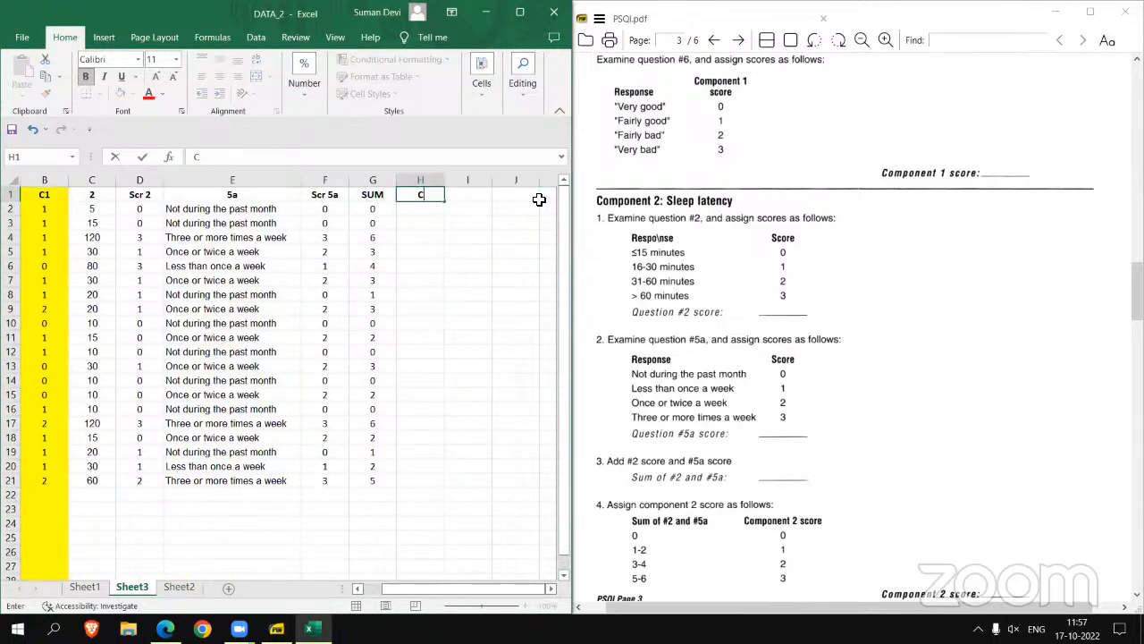
type("2")
left_click(373, 179)
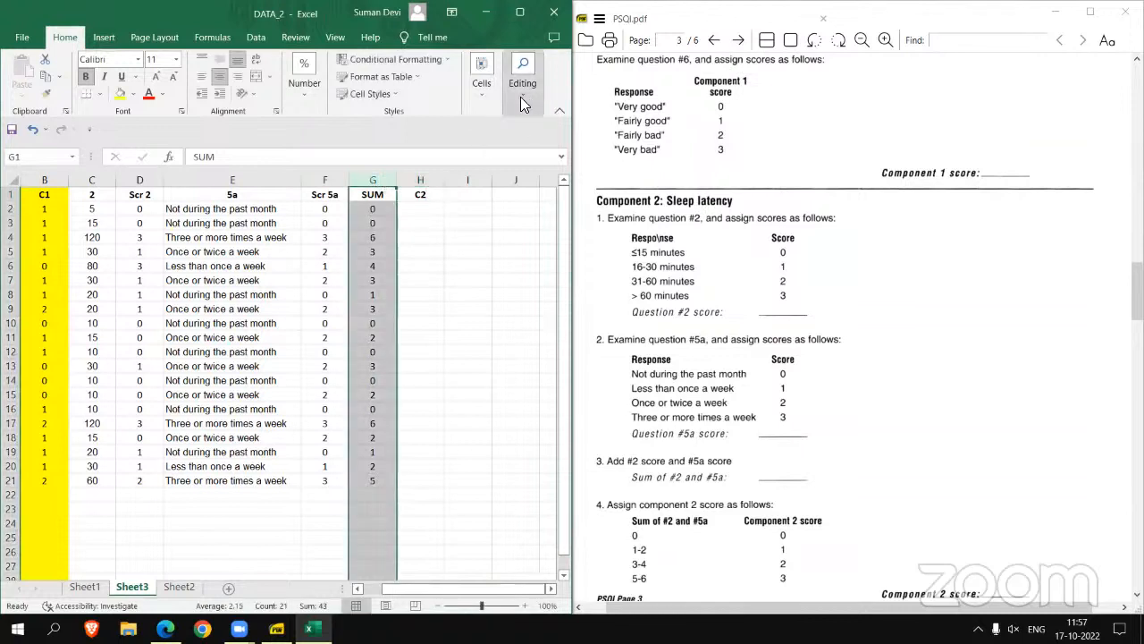
left_click(521, 90)
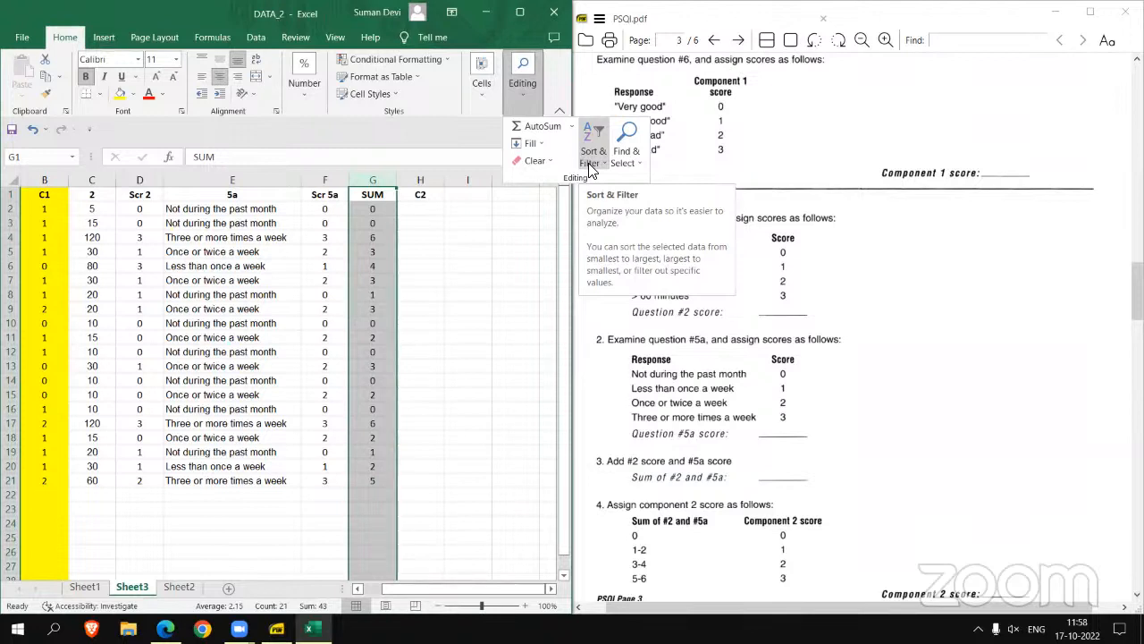
left_click(591, 165)
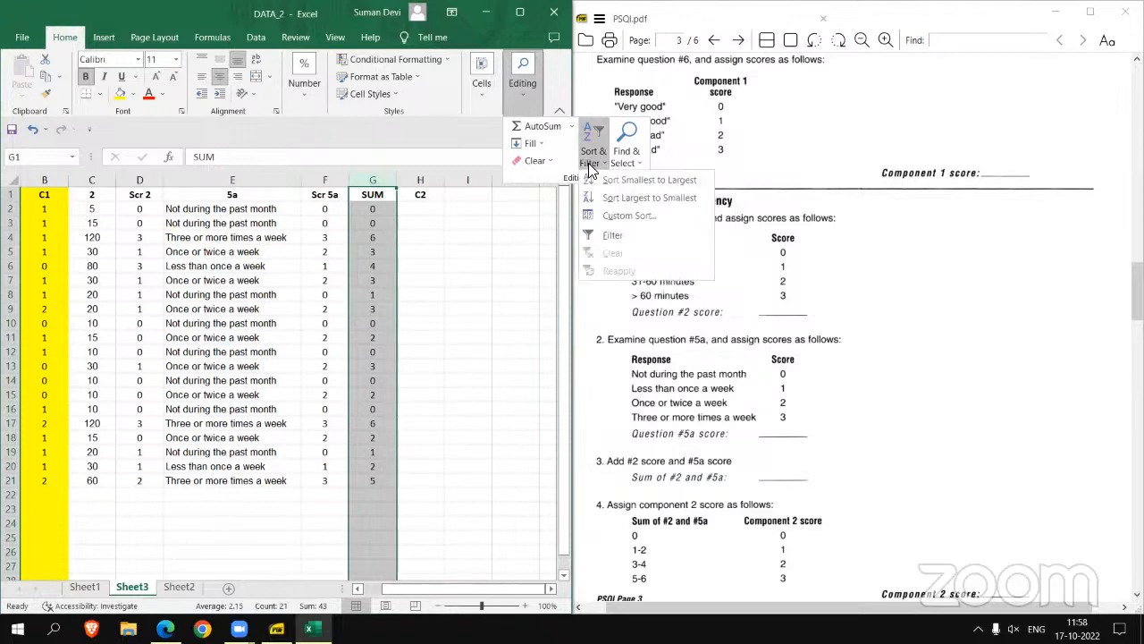
left_click(610, 231)
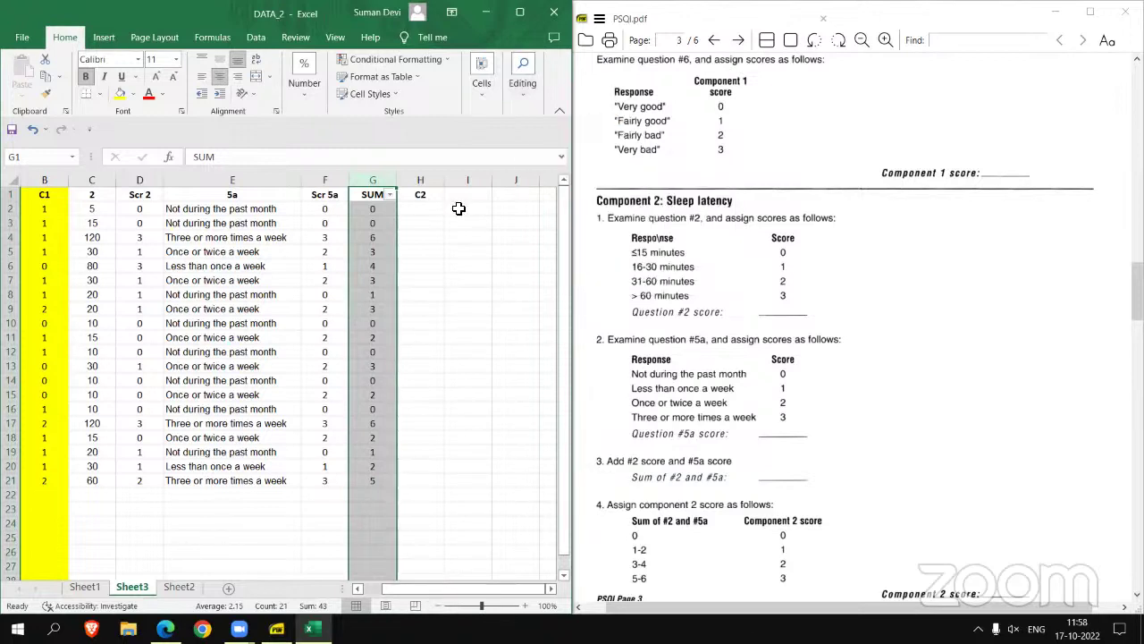
- Filter SUM to 0 only and select the first visible C2 cell, H2
left_click(389, 196)
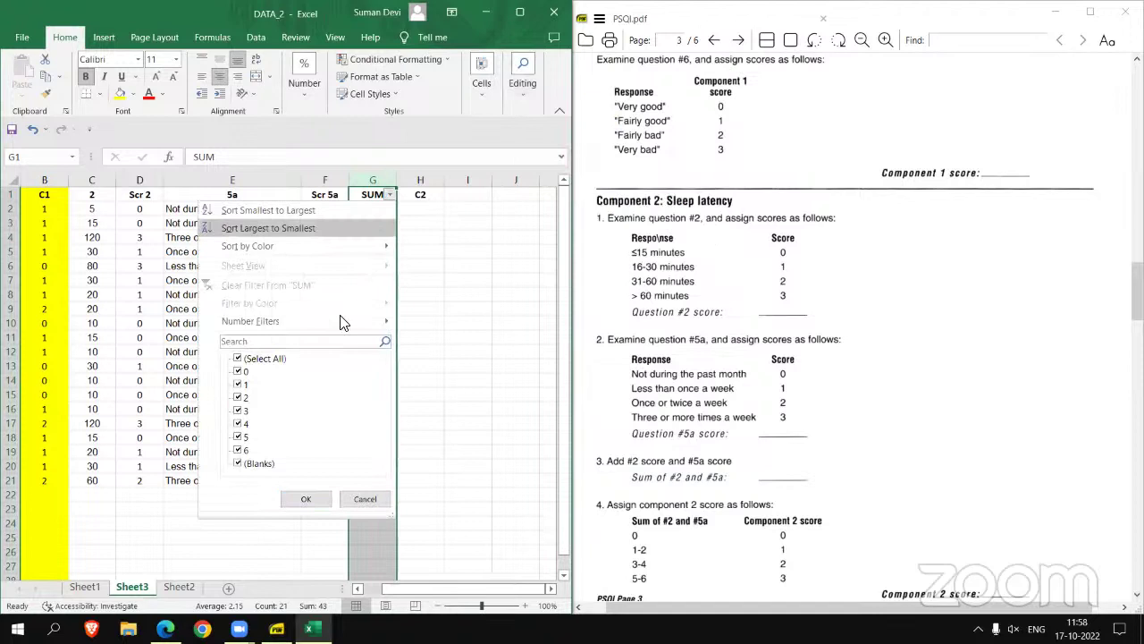
left_click(238, 358)
left_click(238, 371)
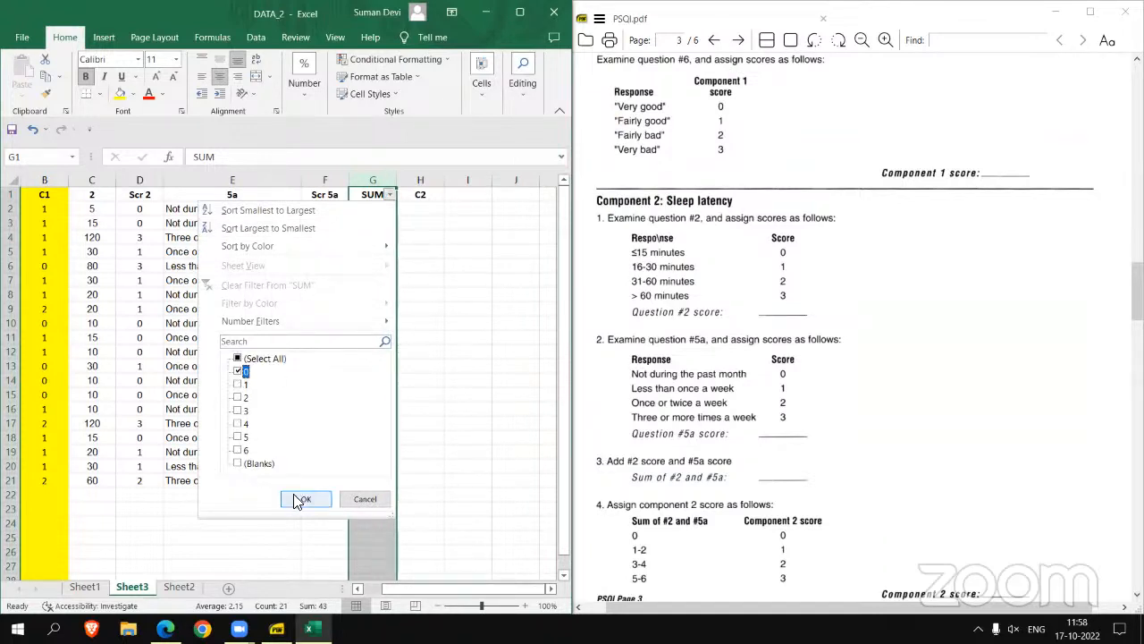
left_click(306, 499)
left_click(420, 209)
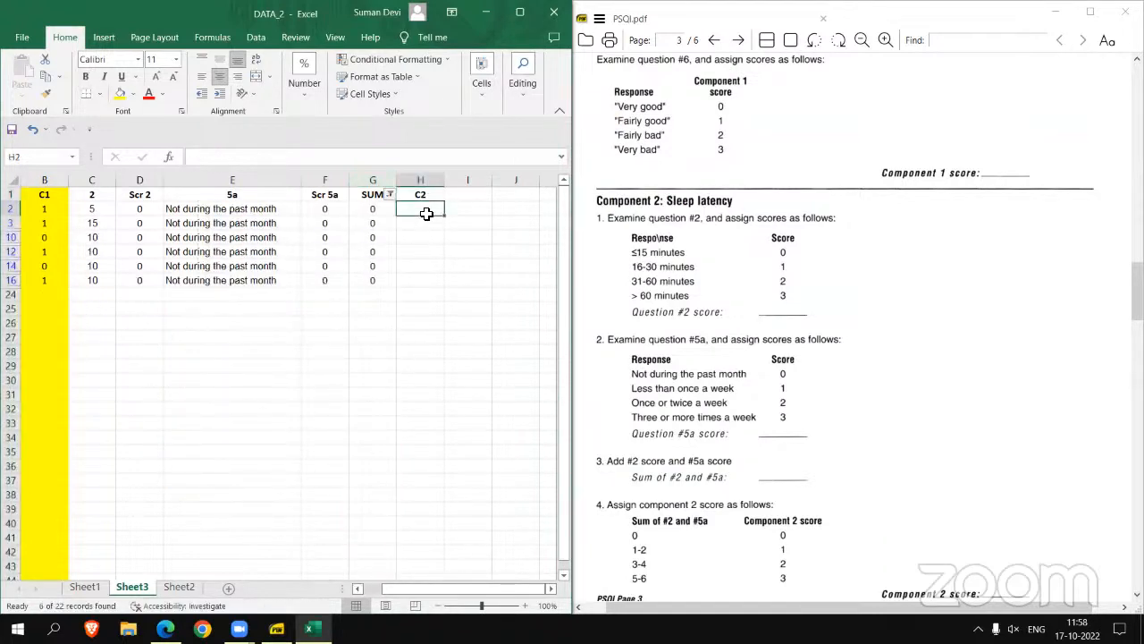
type("0")
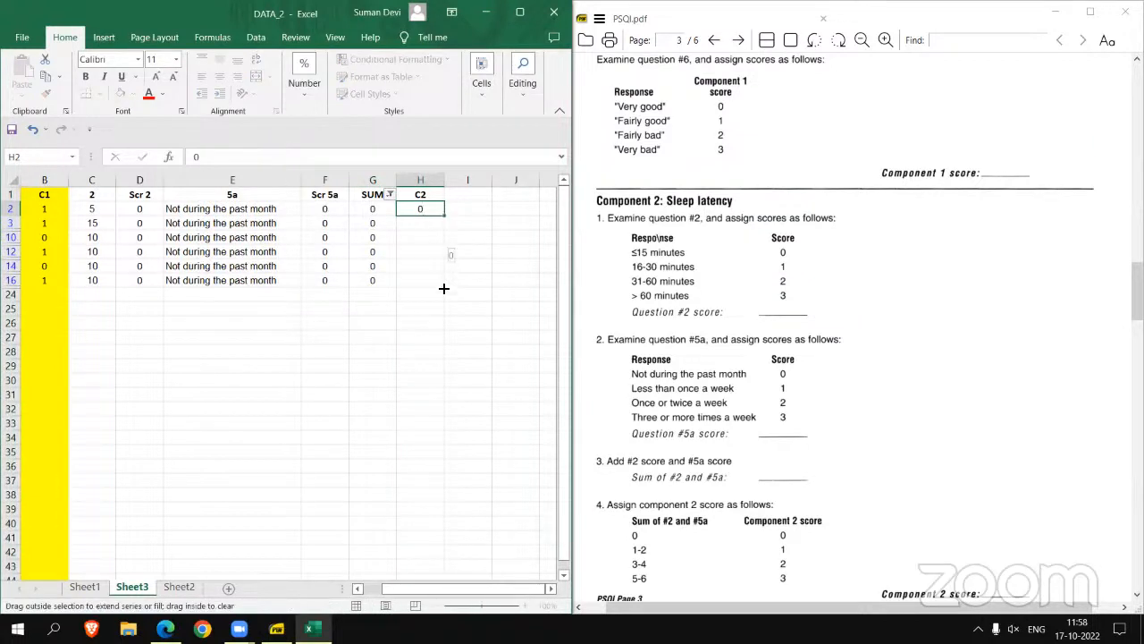
- Fill 0 down the SUM-0 rows, then refilter SUM to 1–2 and fill a C2 score of 1
left_click_drag(446, 217, 446, 281)
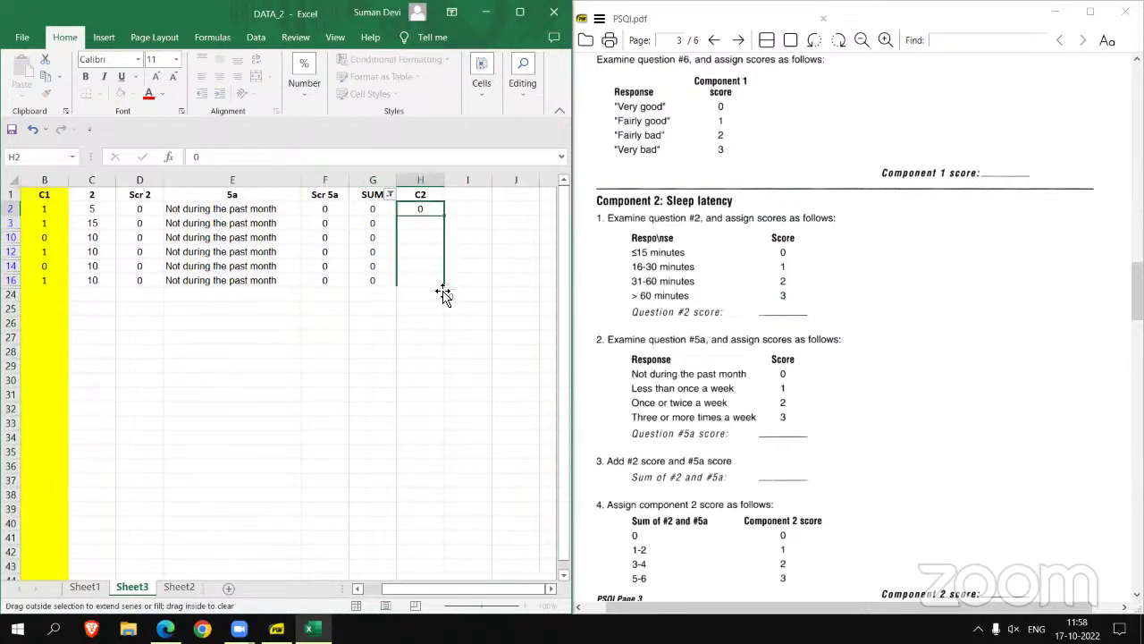
left_click(389, 196)
left_click(237, 371)
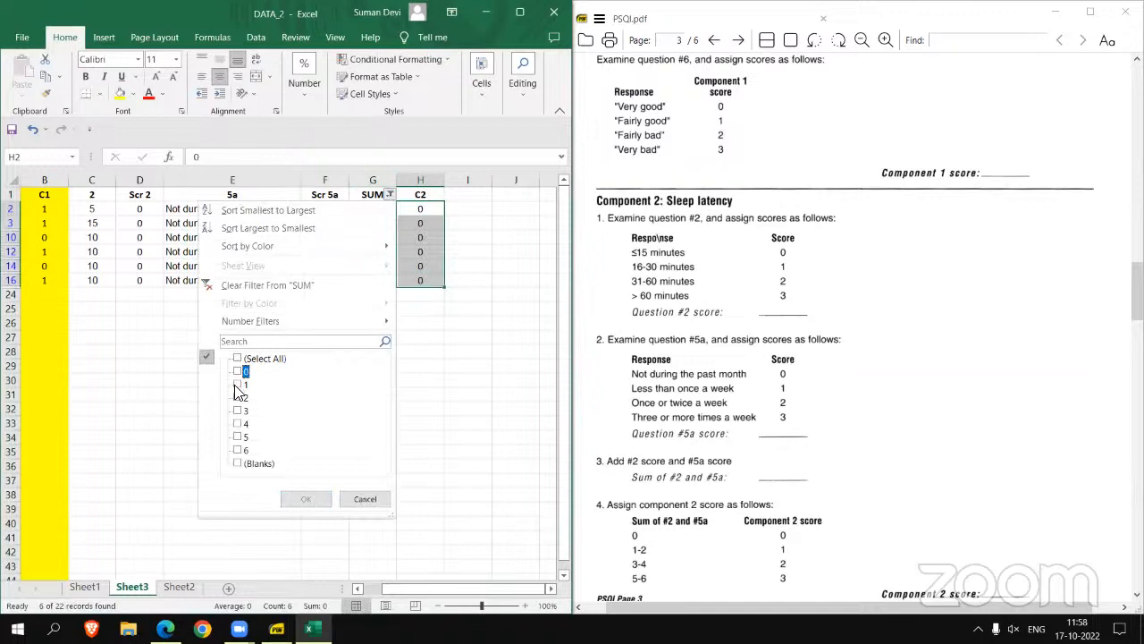
left_click(238, 384)
left_click(238, 397)
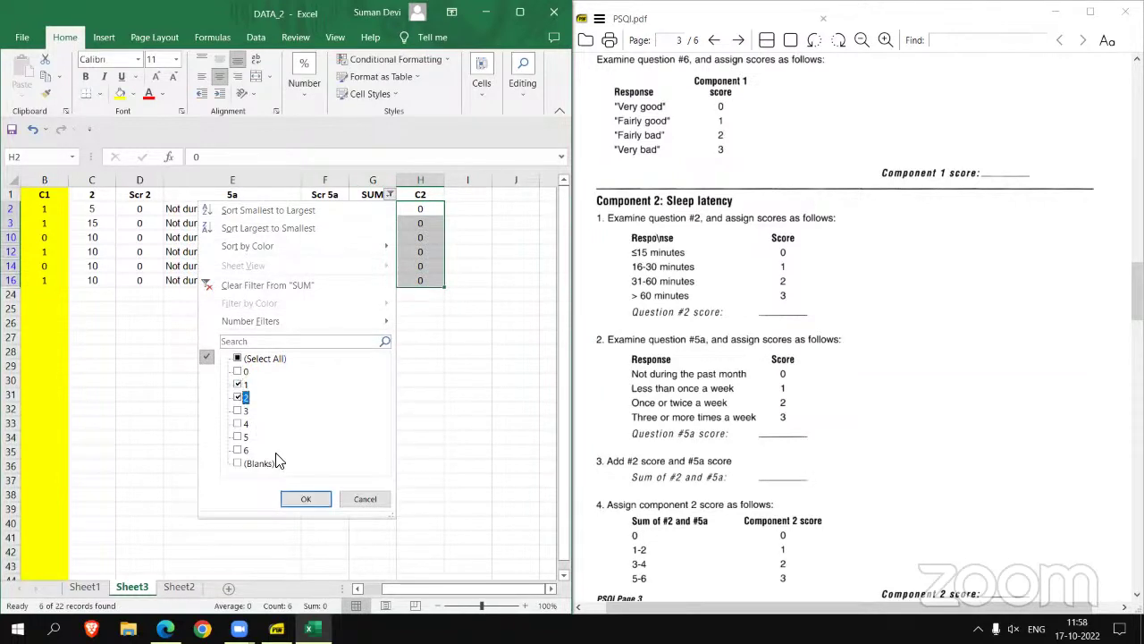
left_click(305, 498)
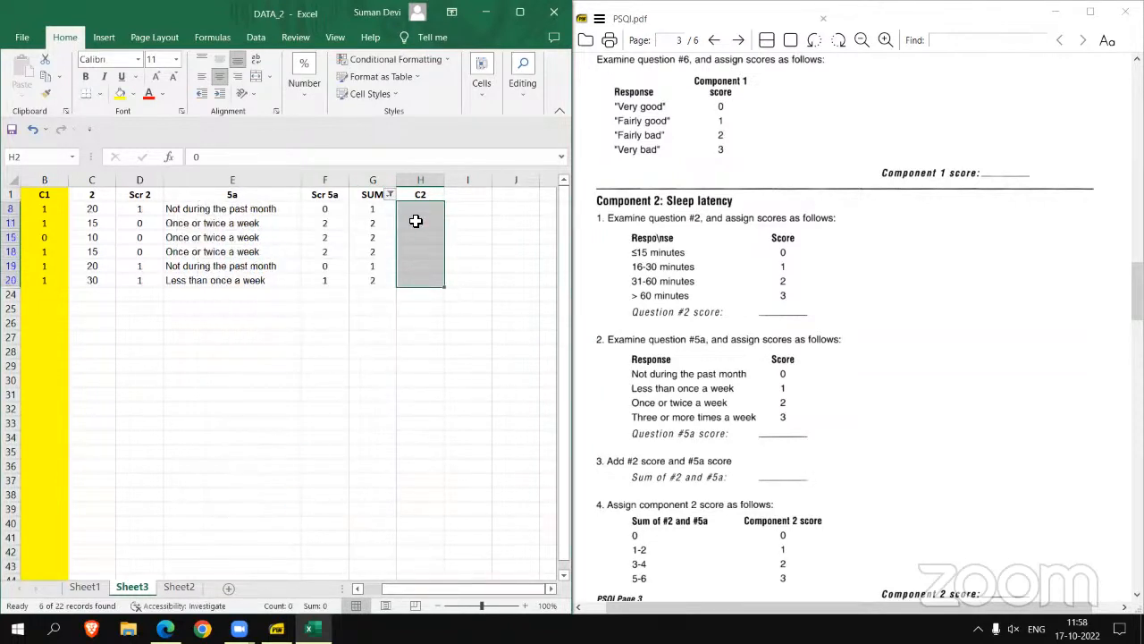
left_click(417, 211)
type("1")
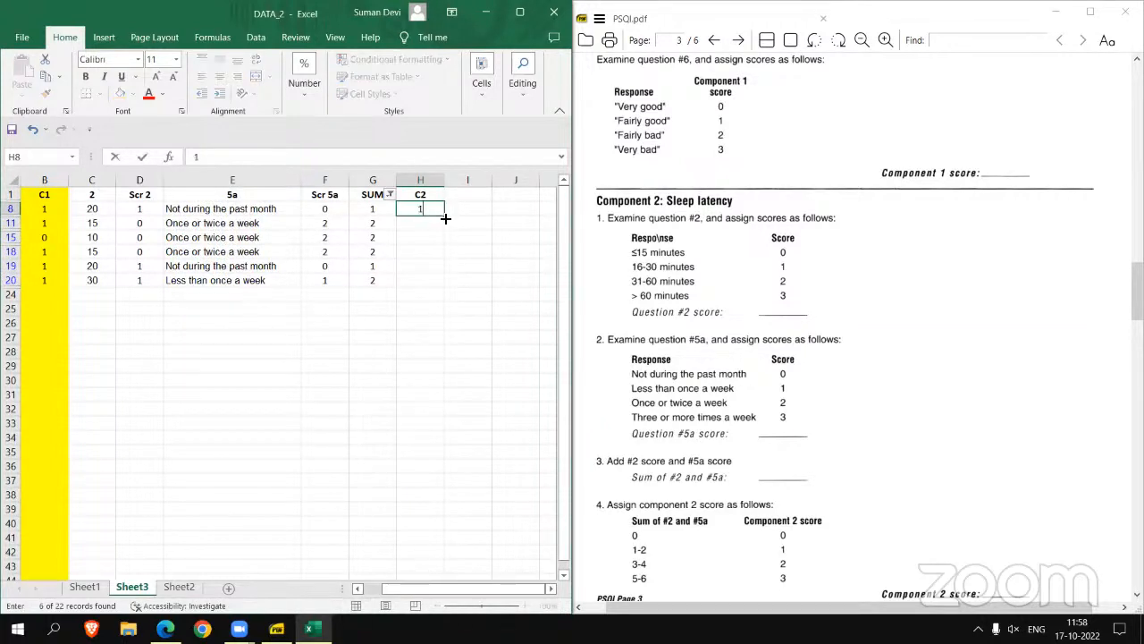
left_click_drag(443, 214, 444, 284)
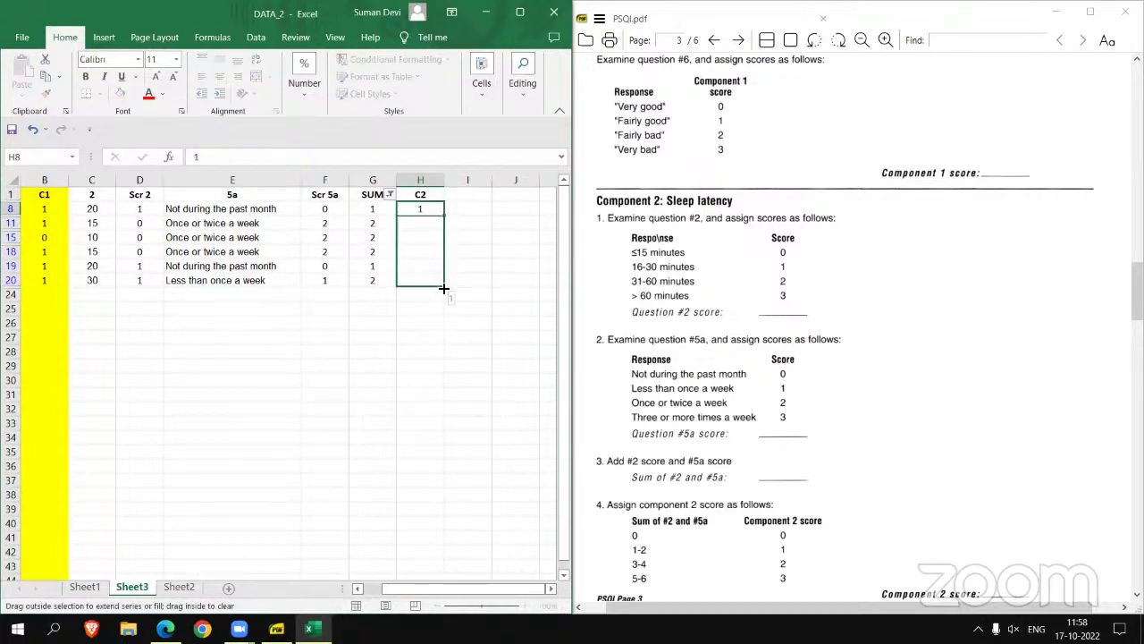
- Refilter SUM to 3–4 and fill a C2 score of 2 down those rows
left_click(391, 195)
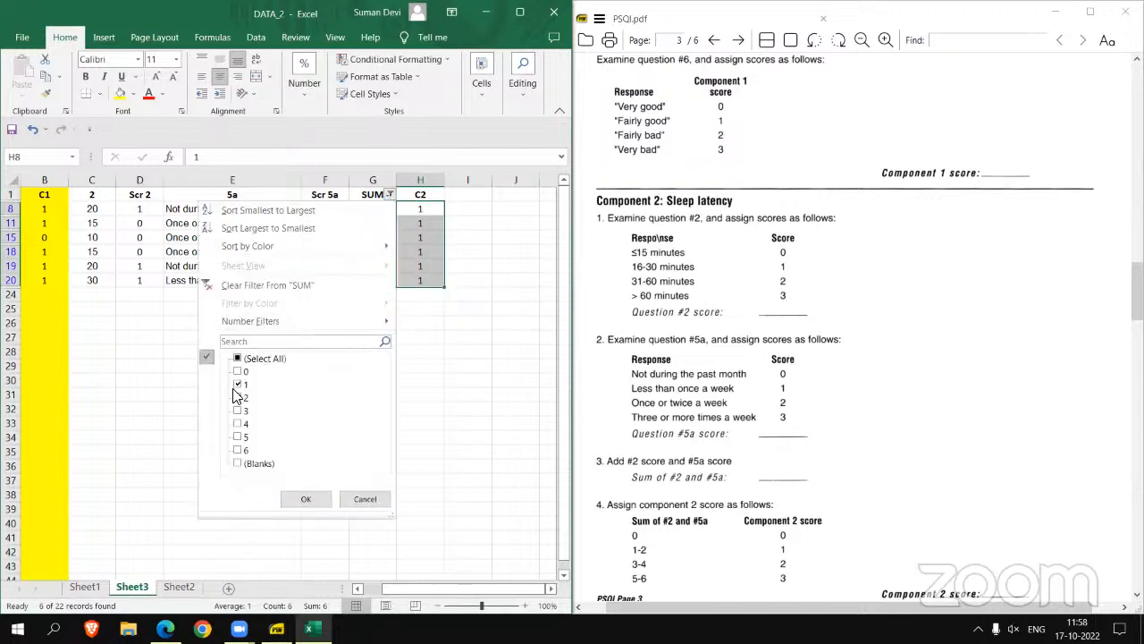
left_click(238, 384)
left_click(238, 384)
left_click(238, 410)
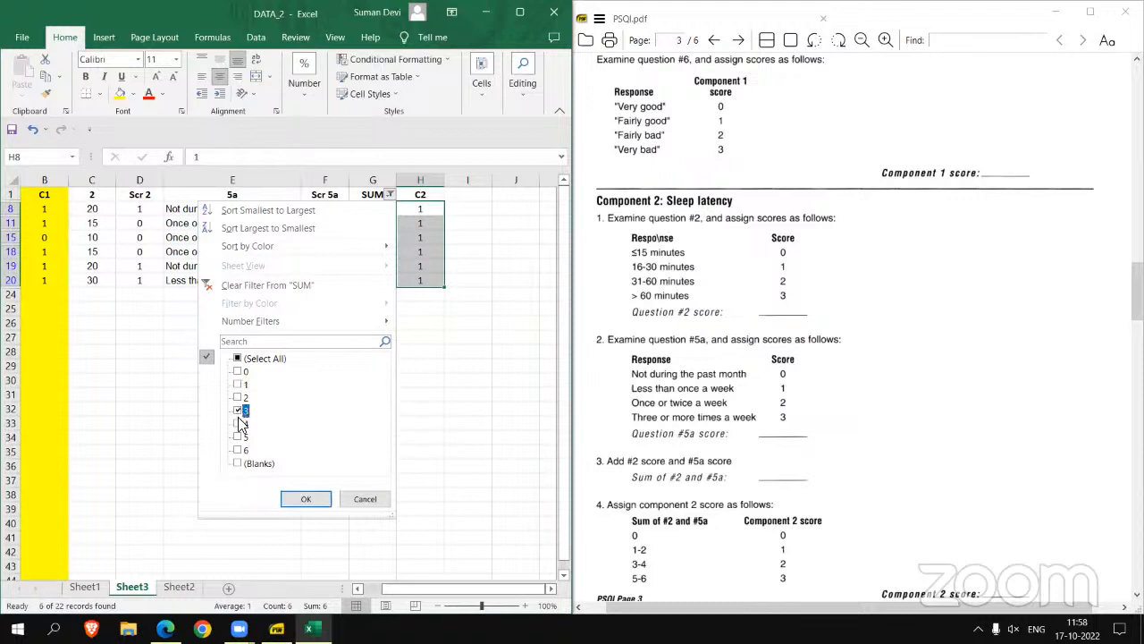
left_click(237, 422)
left_click(305, 499)
left_click(420, 208)
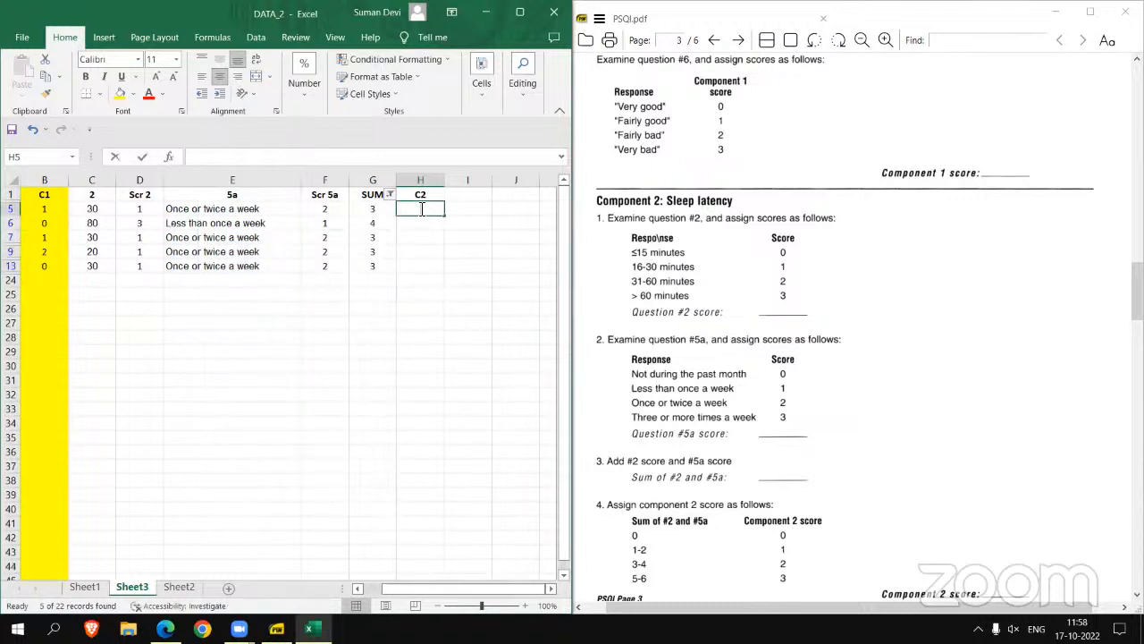
type("2")
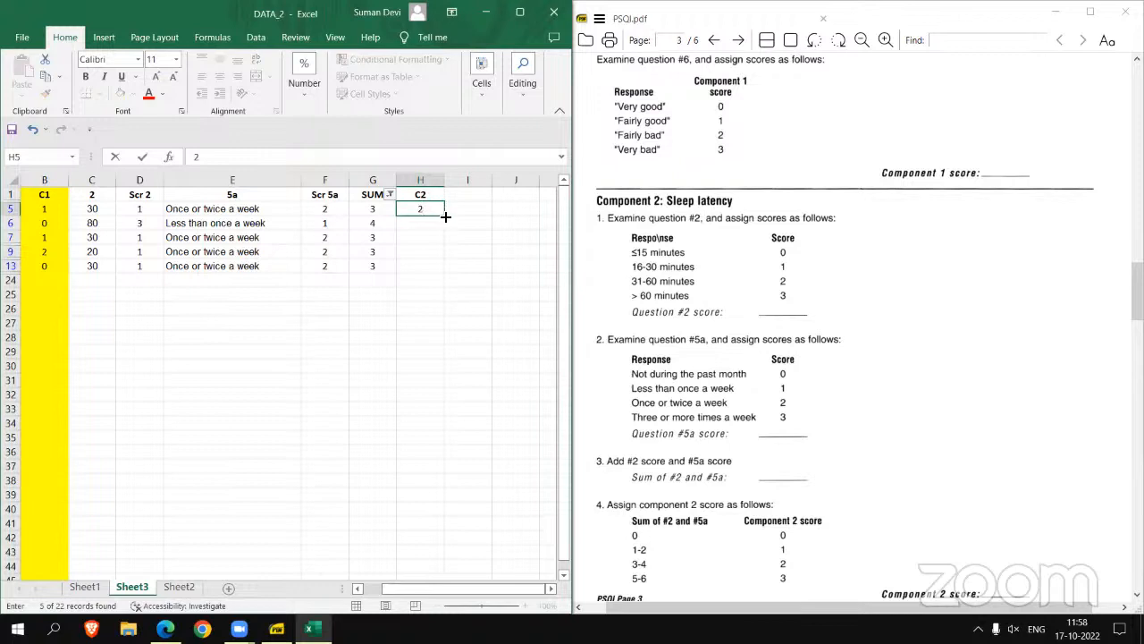
left_click_drag(445, 215, 444, 268)
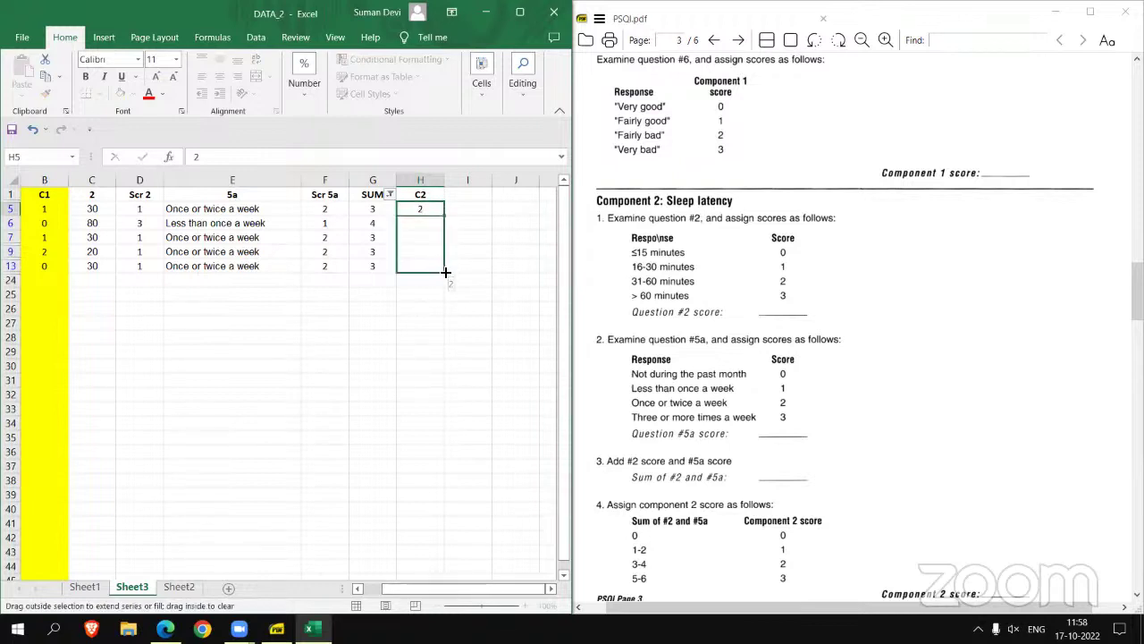
- Refilter SUM to 5–6 and fill a C2 score of 3 down those rows
left_click(390, 196)
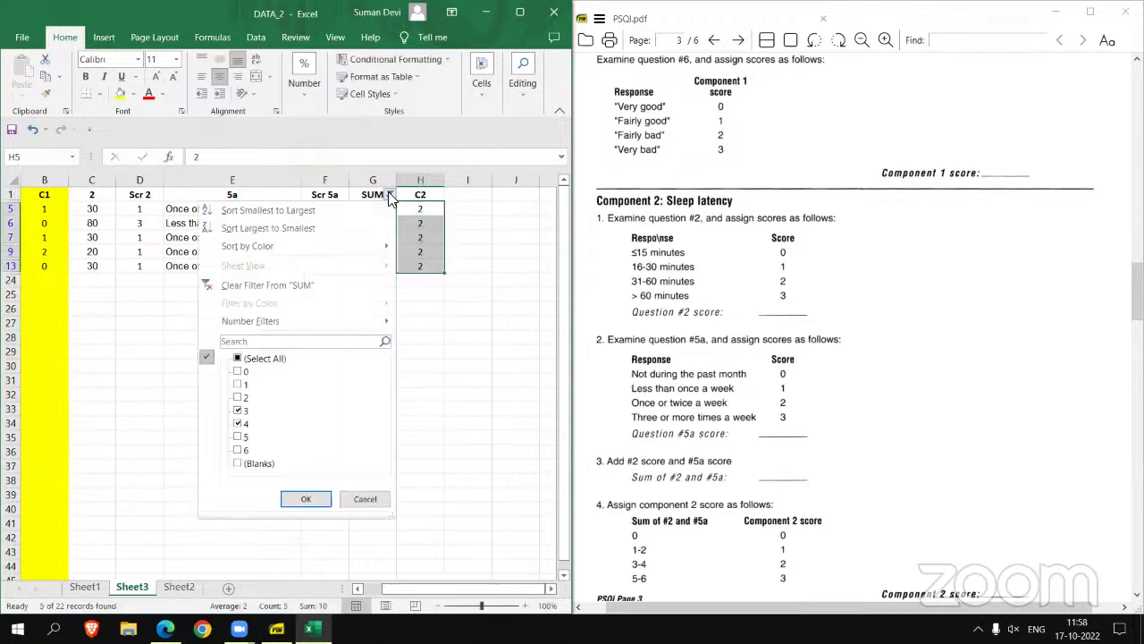
left_click(237, 411)
left_click(238, 424)
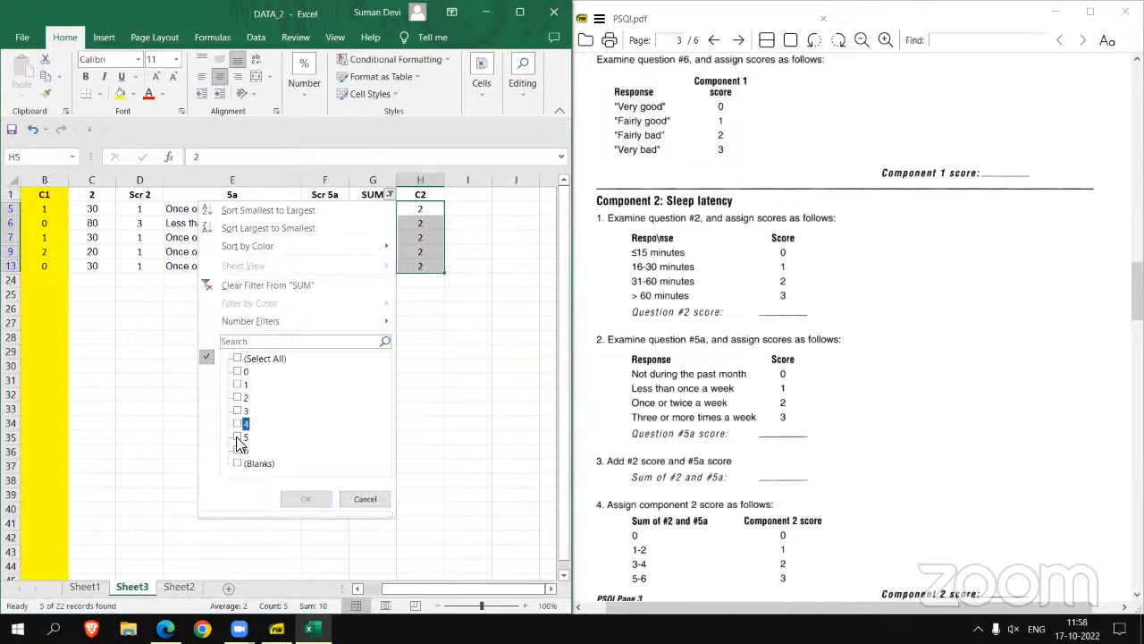
left_click(238, 438)
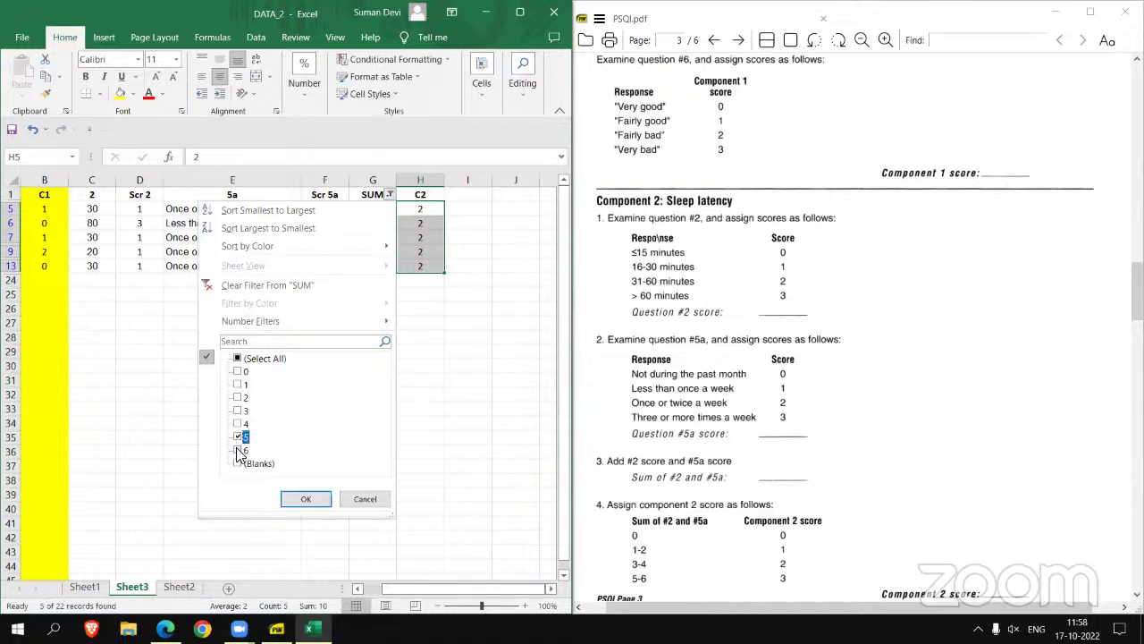
left_click(304, 499)
left_click(425, 212)
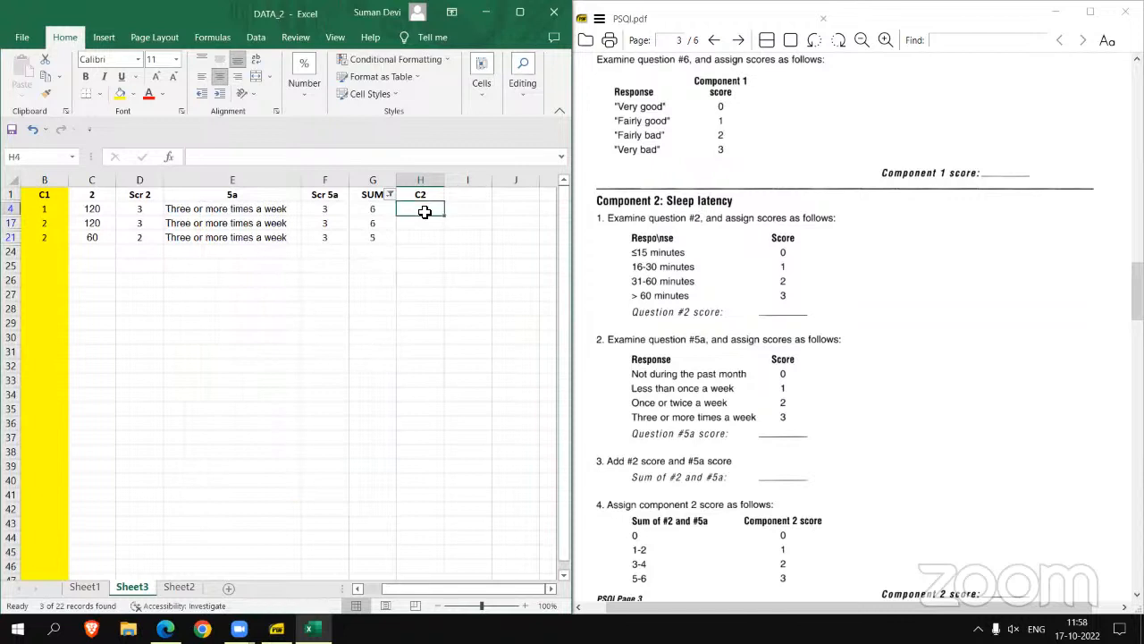
type("3")
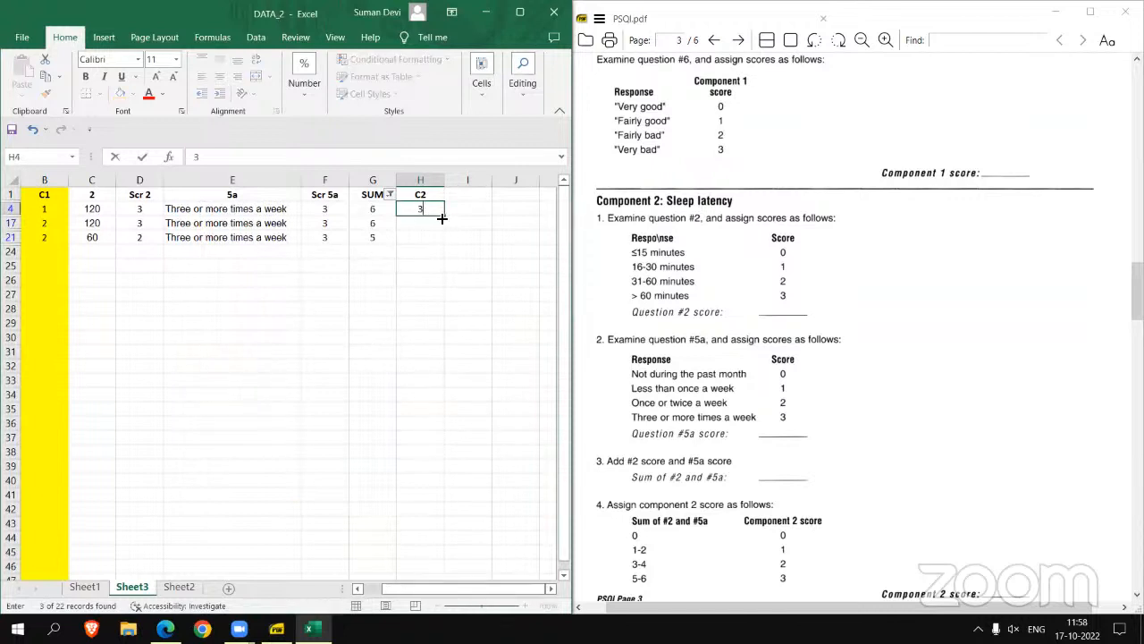
left_click_drag(442, 218, 442, 241)
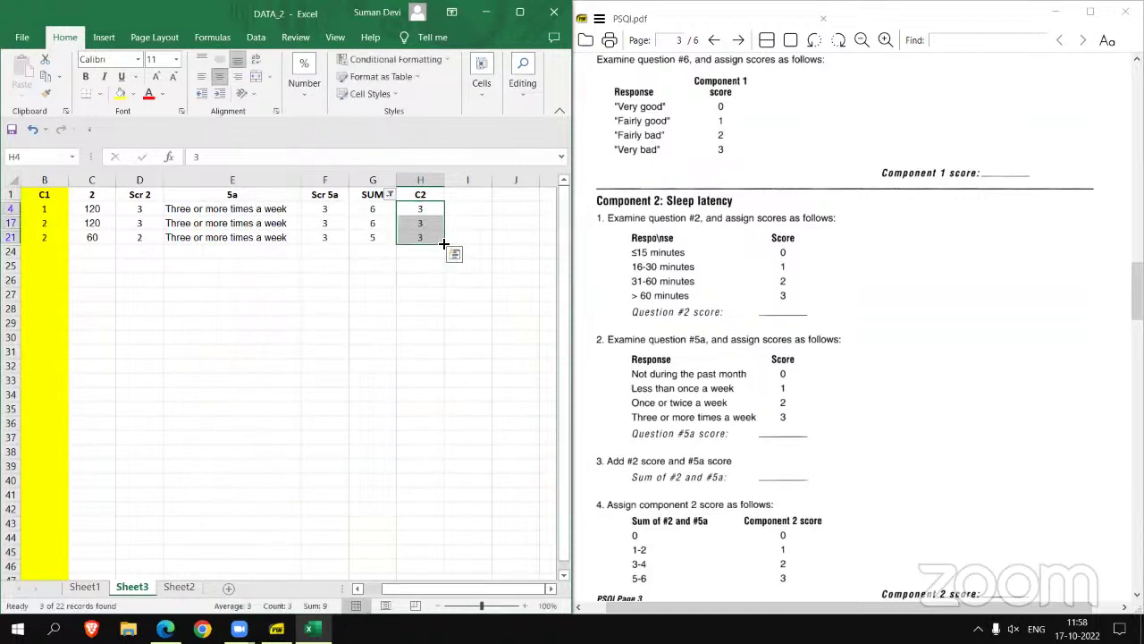
- Turn off the filter so every row shows again
left_click(523, 83)
left_click(595, 147)
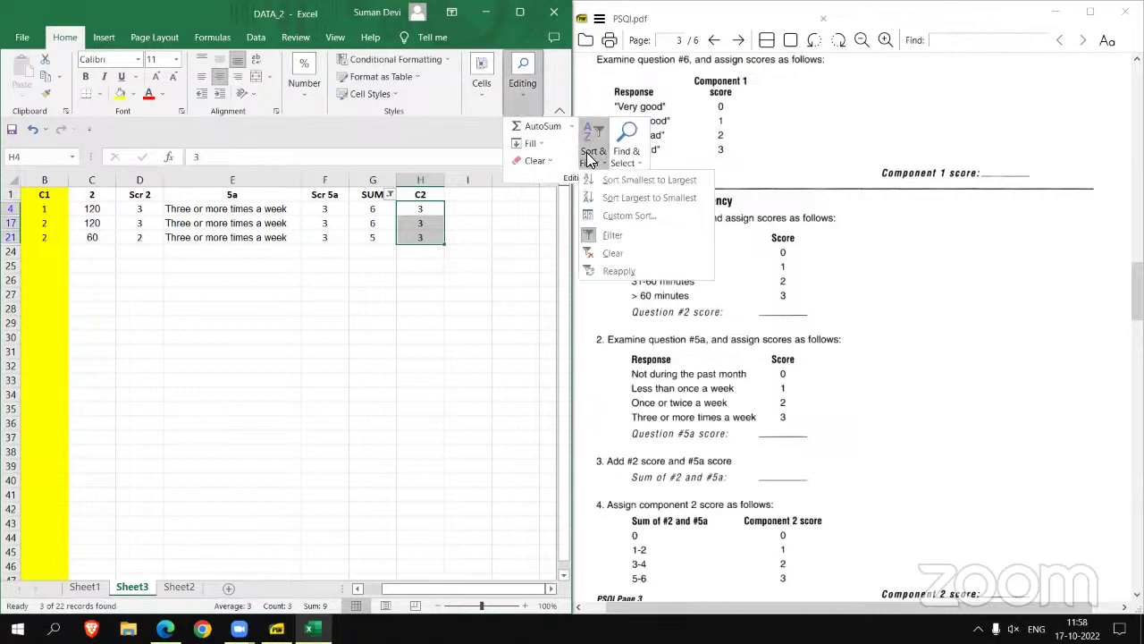
left_click(618, 235)
- Shade the C2 column yellow, maximize Excel and jump back to column A
left_click(420, 179)
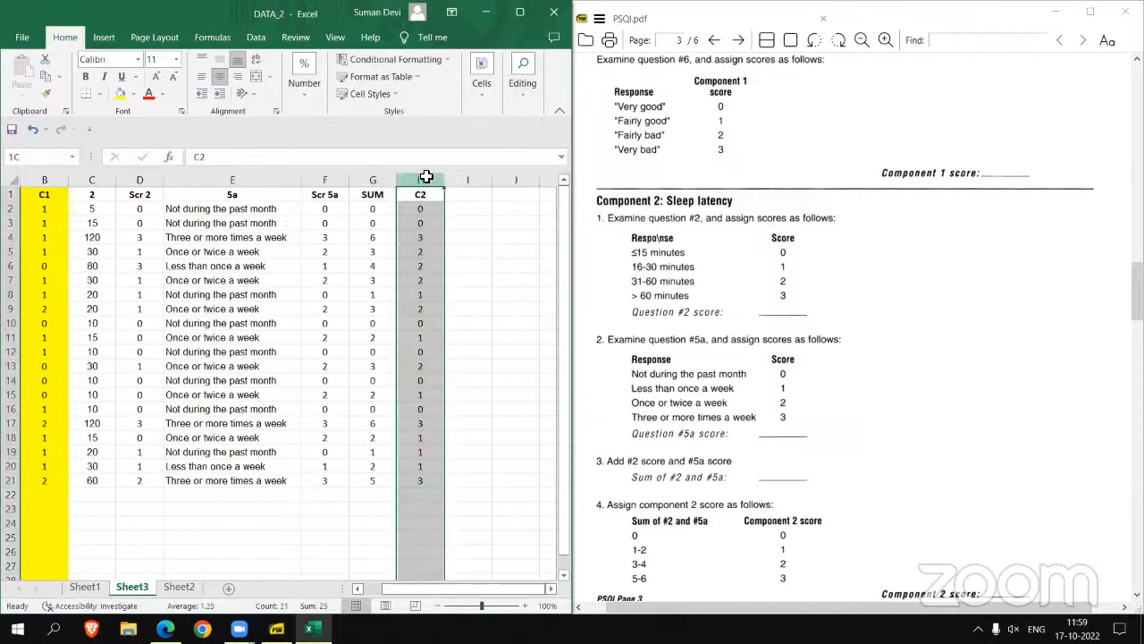
left_click(120, 94)
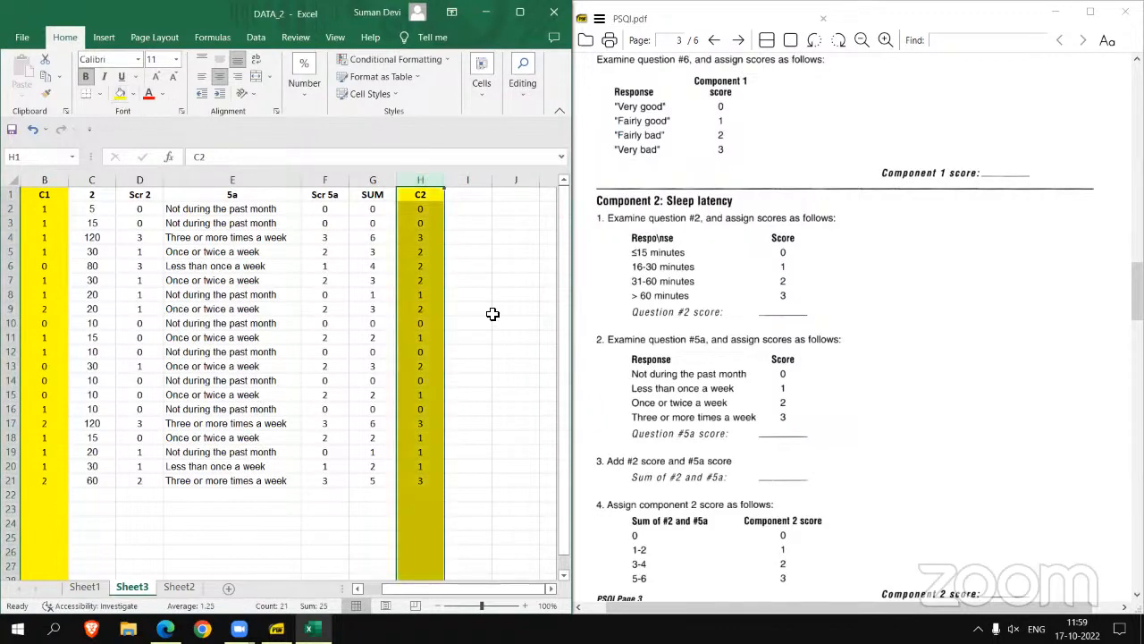
left_click(528, 382)
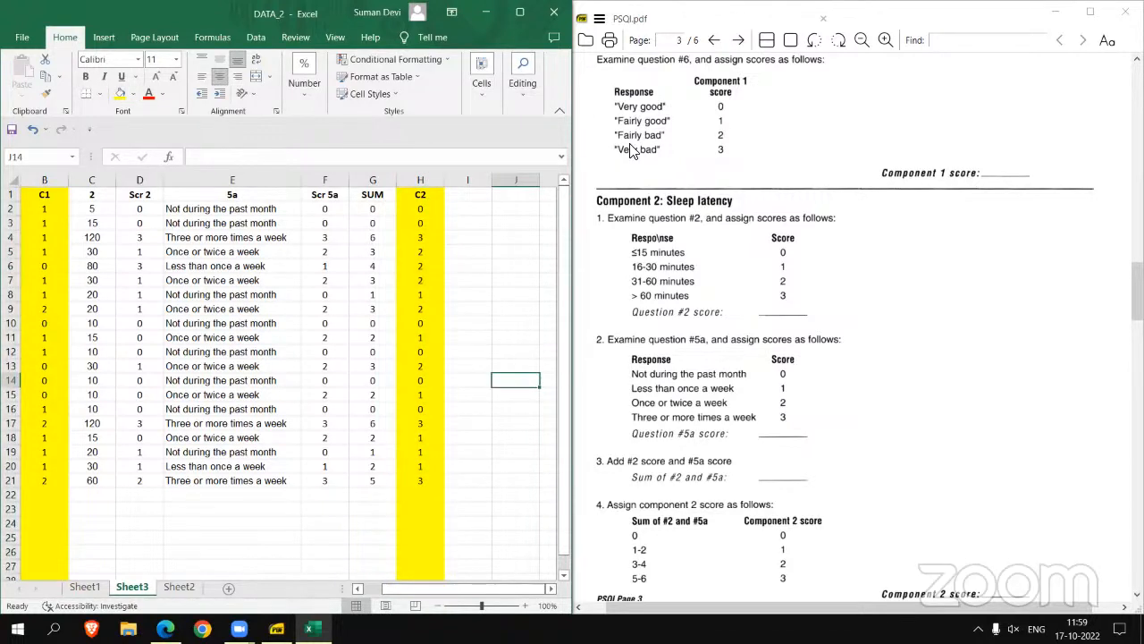
double_click(170, 13)
key("Left")
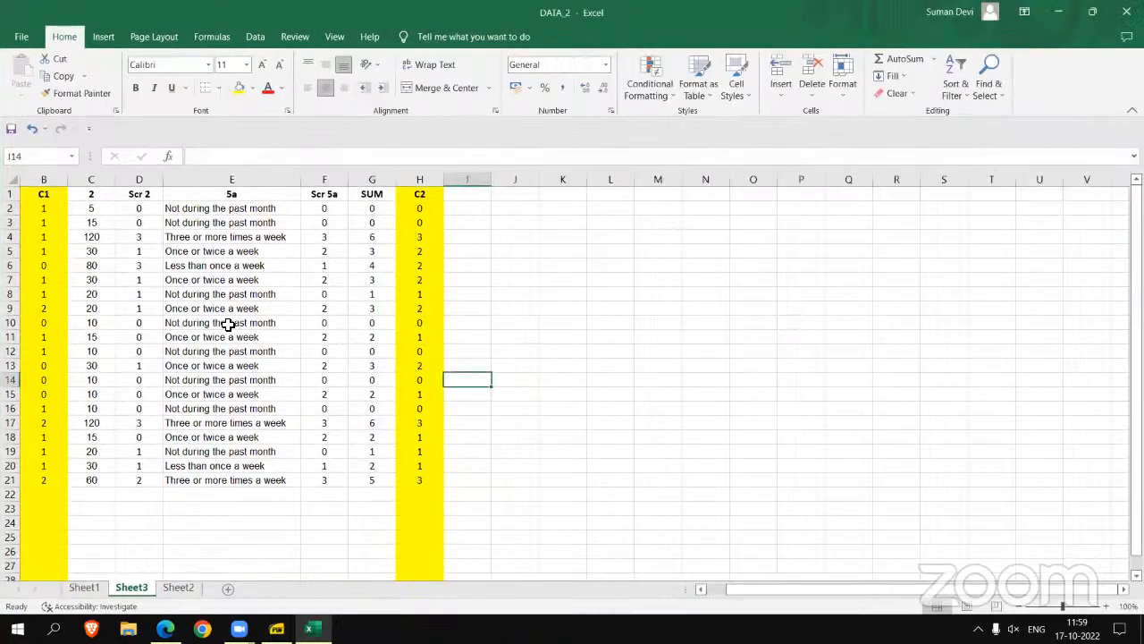
key("Home")
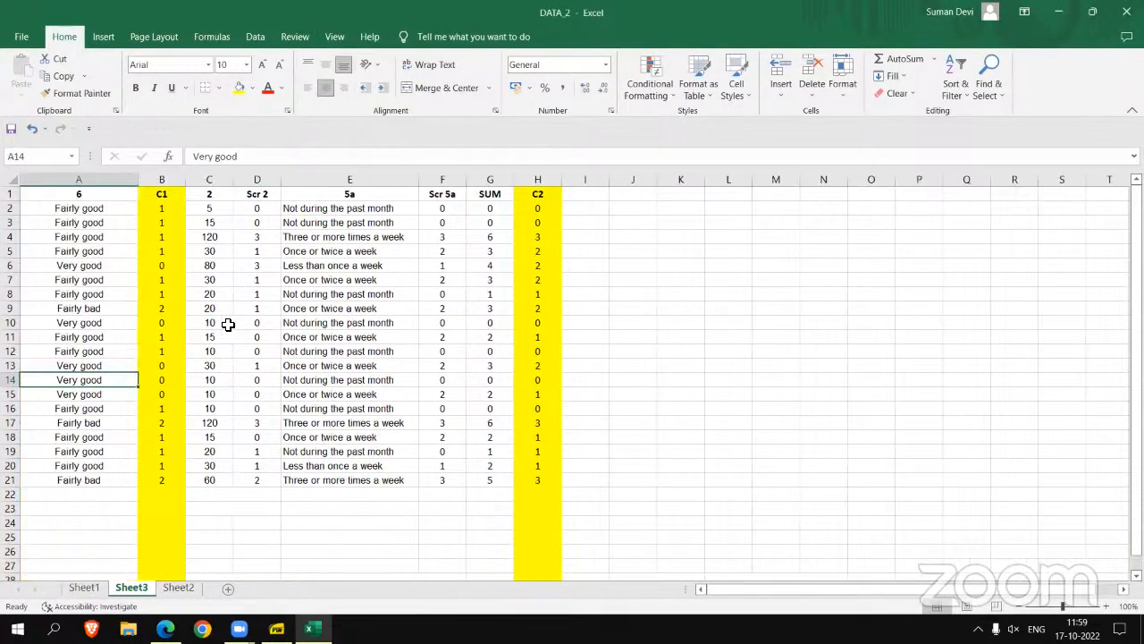